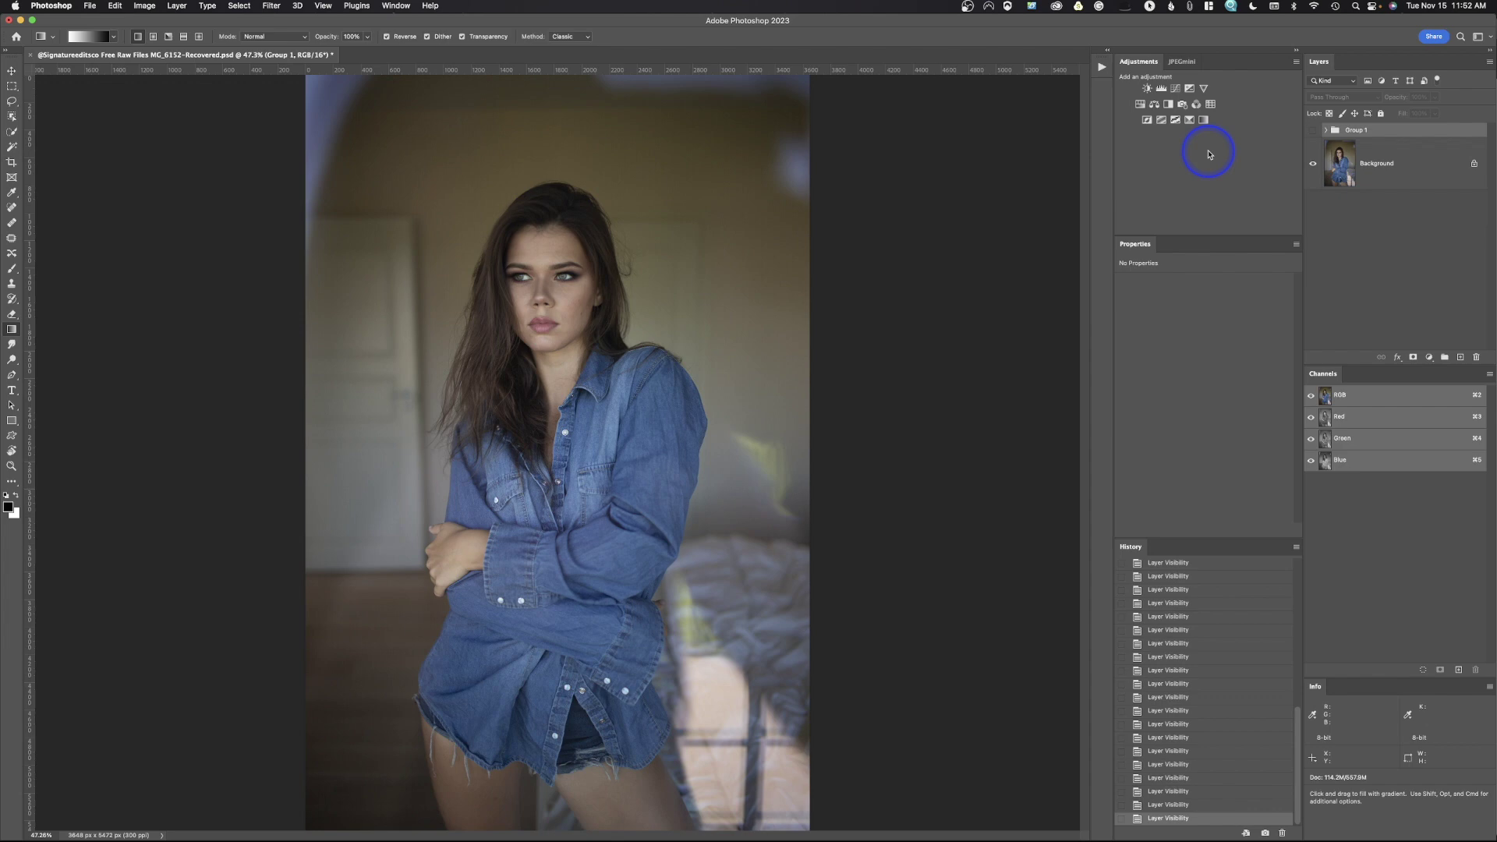
# Toggle the visibility of Group 1 to compare the image with and without the edits
pyautogui.click(1314, 131)
pyautogui.click(1313, 131)
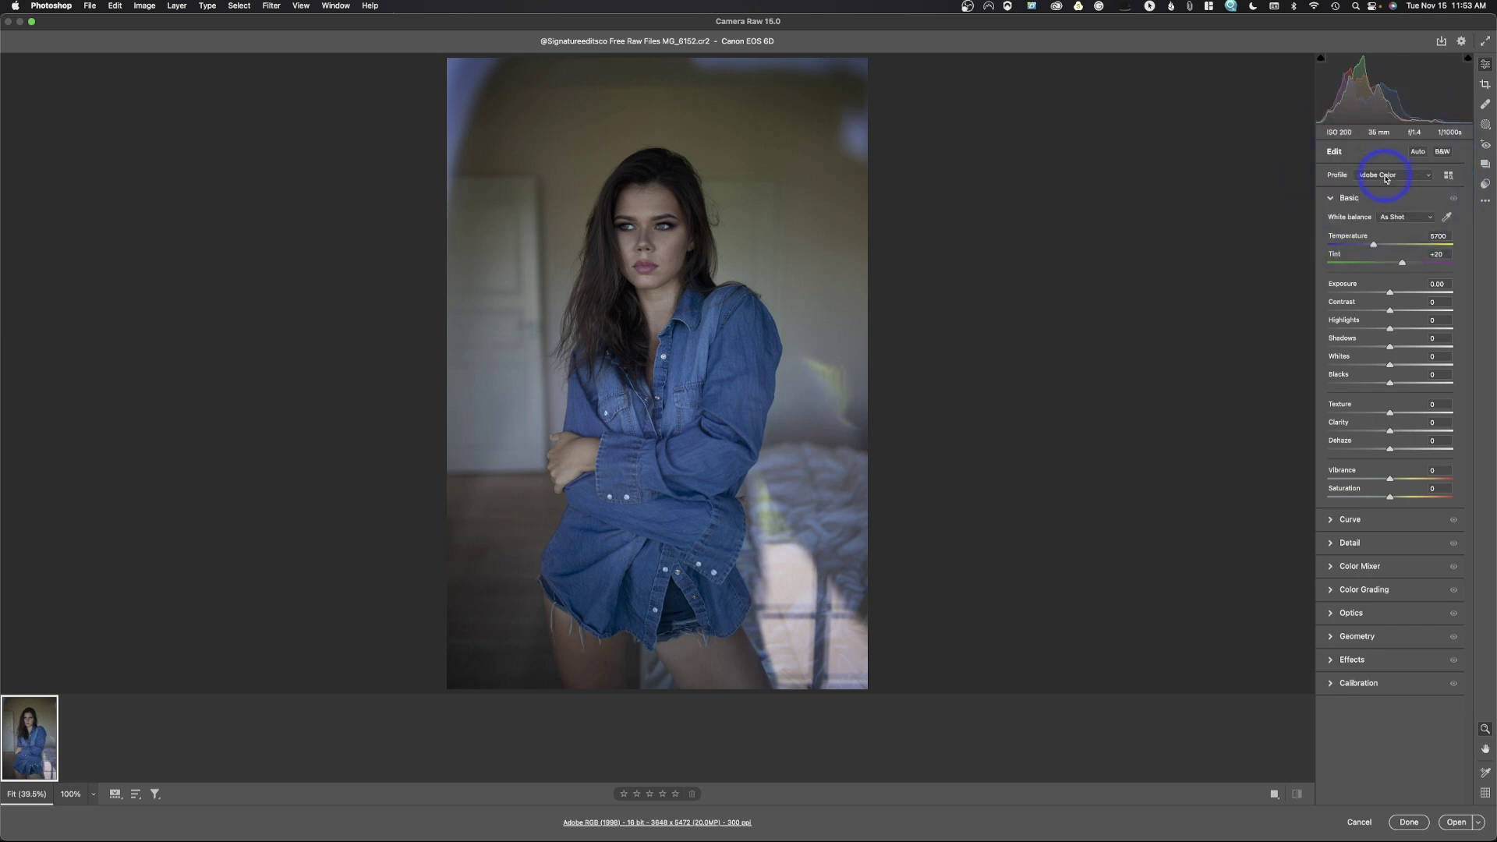
# Try the Auto white balance preset on the raw photo and restore As Shot
pyautogui.click(1402, 220)
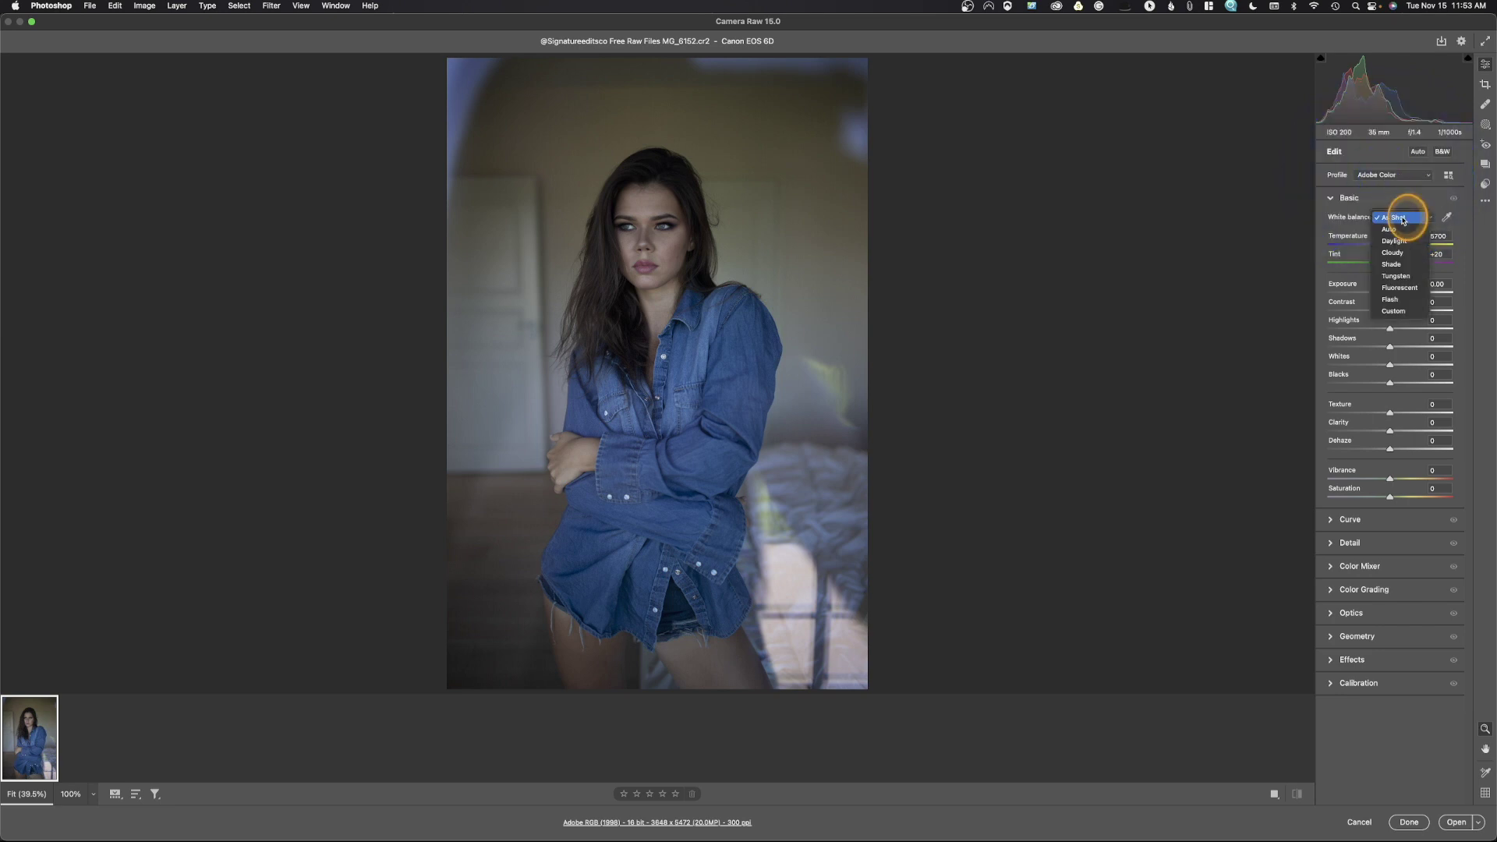
pyautogui.click(1400, 228)
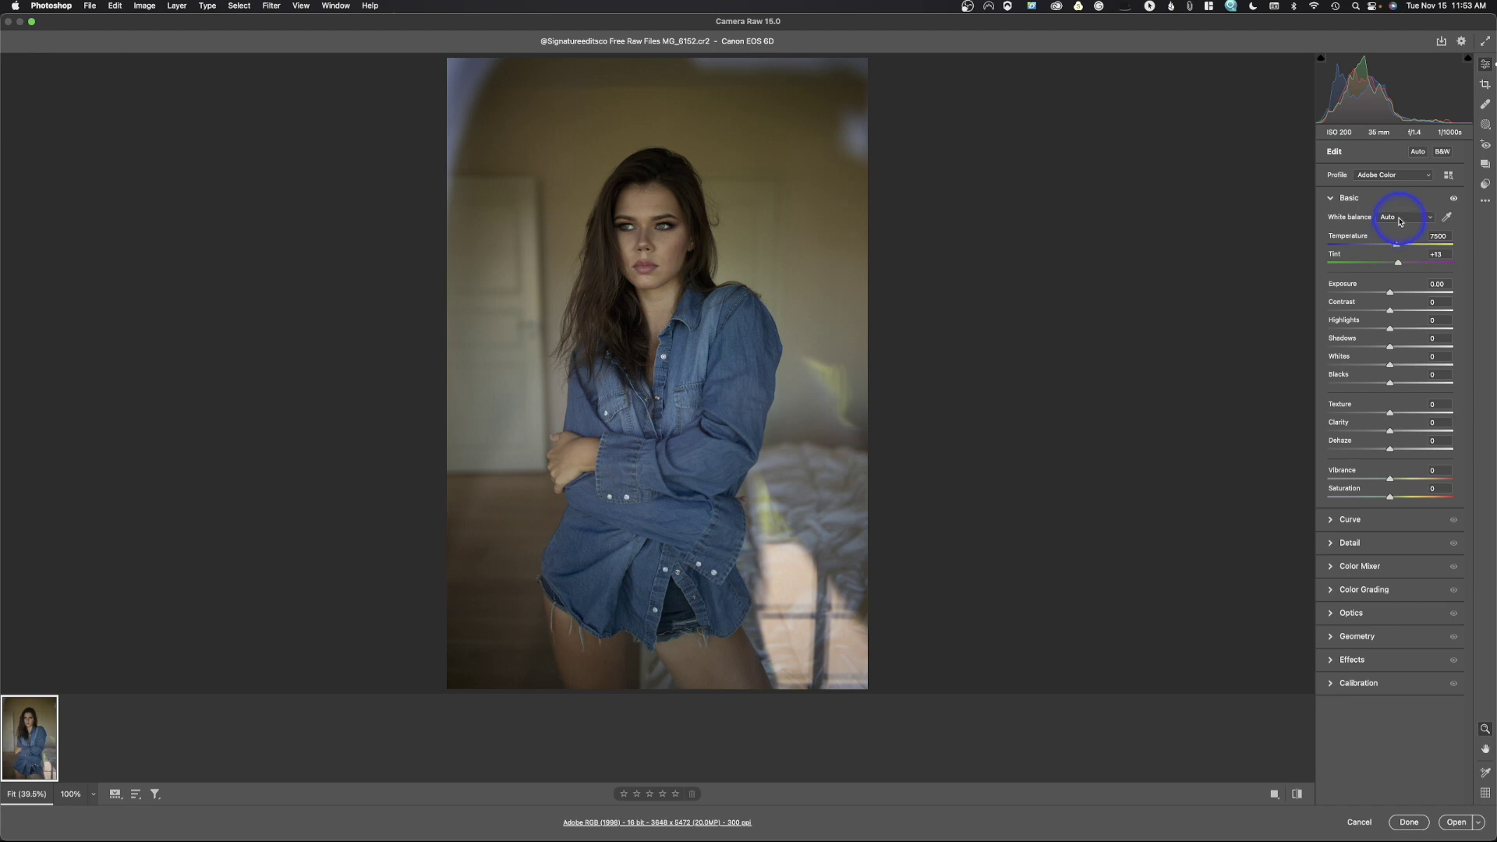
pyautogui.click(1400, 222)
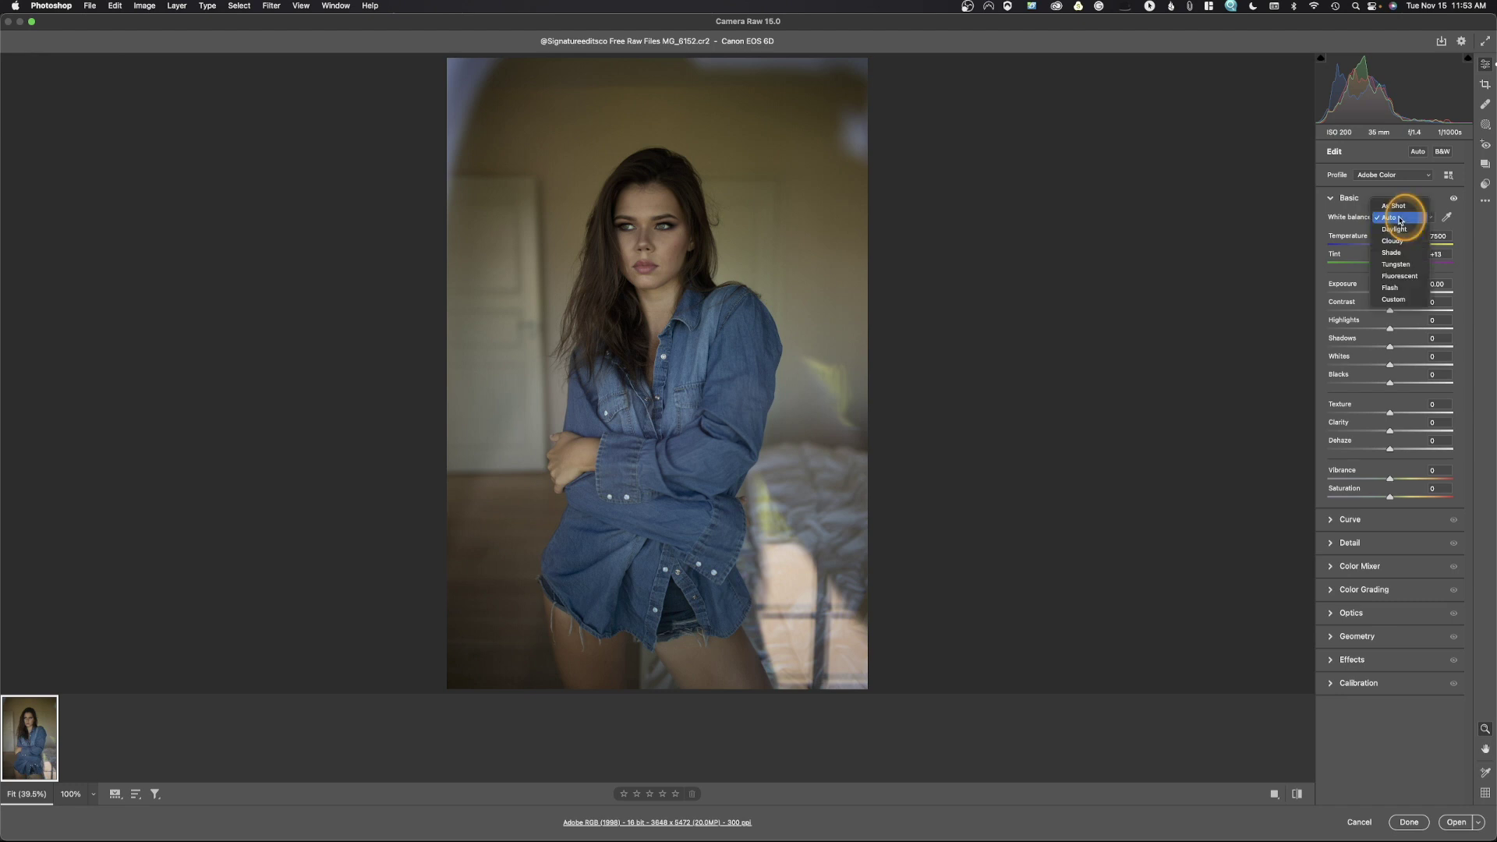
pyautogui.click(1393, 206)
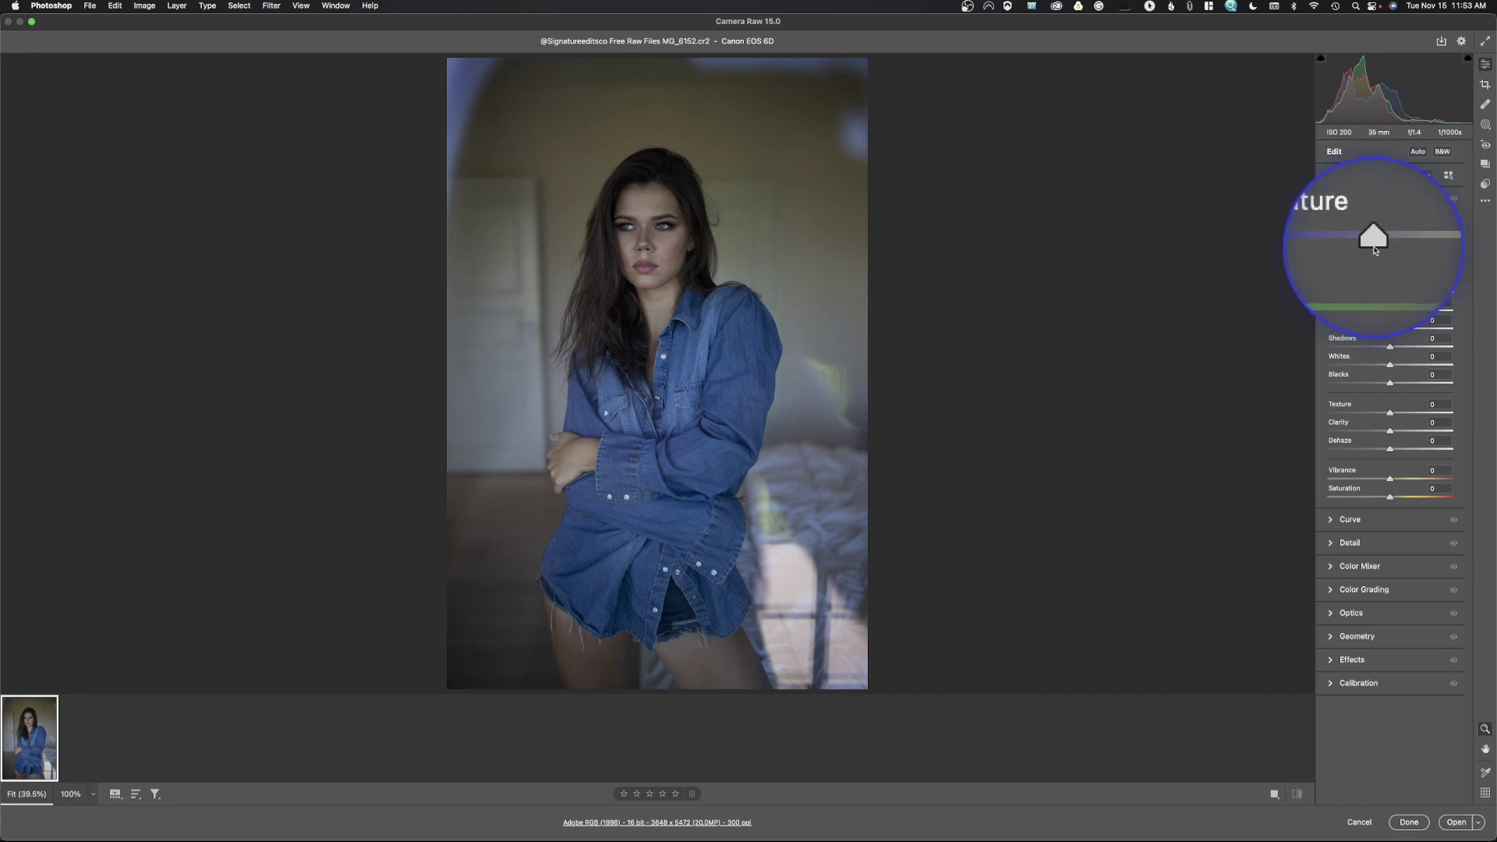
# Set the raw photo's Temperature to 6250 and Exposure to +0.10
pyautogui.moveTo(1374, 247); pyautogui.dragTo(1380, 246)
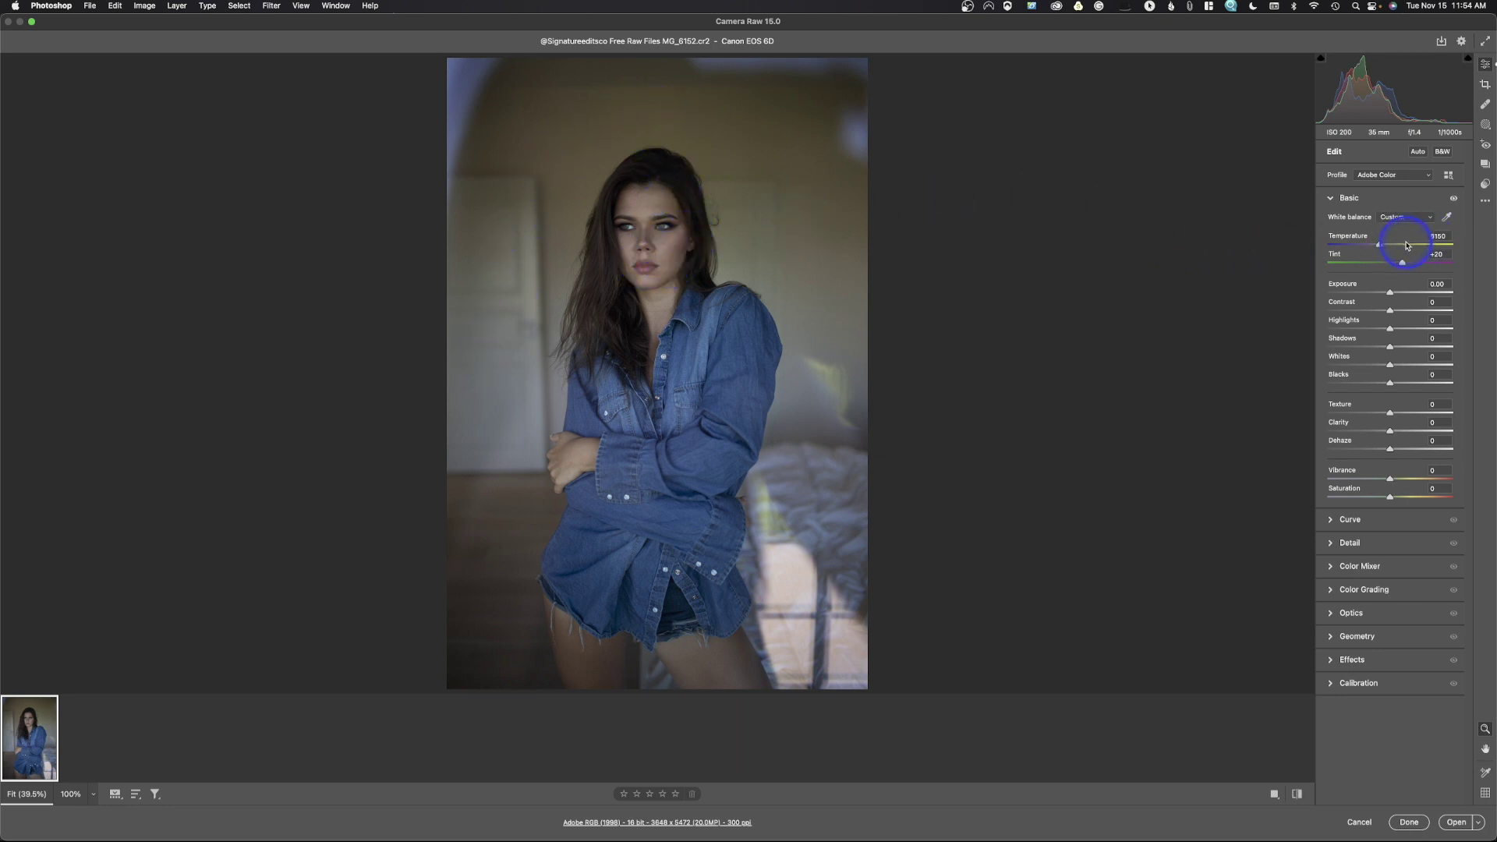
pyautogui.moveTo(1387, 249); pyautogui.dragTo(1385, 248)
pyautogui.moveTo(1389, 293); pyautogui.dragTo(1393, 294)
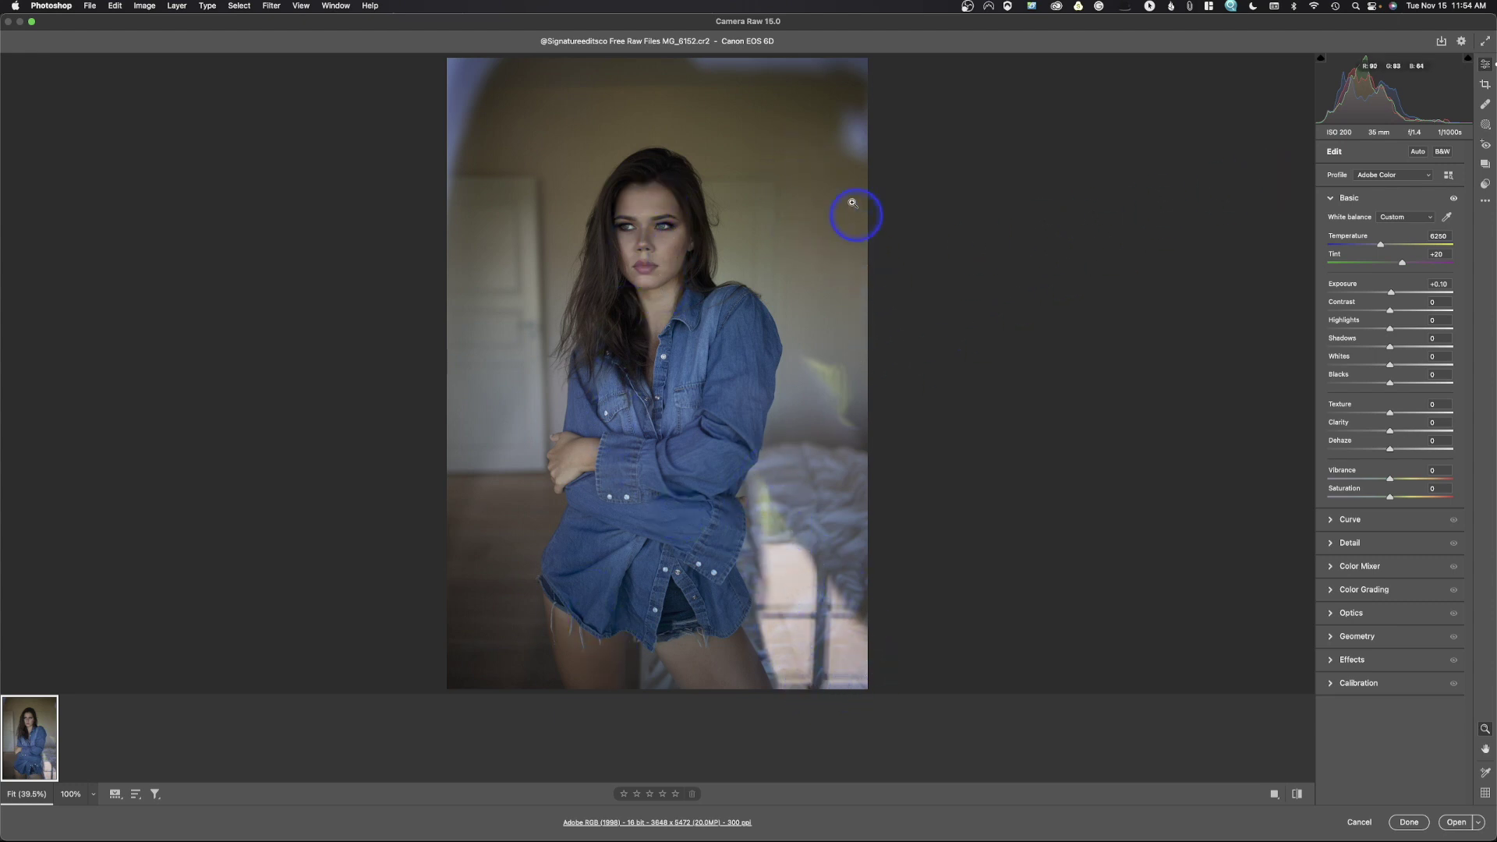
# Create a Subject mask on the woman and set the mask's Exposure to +0.40
pyautogui.click(1485, 124)
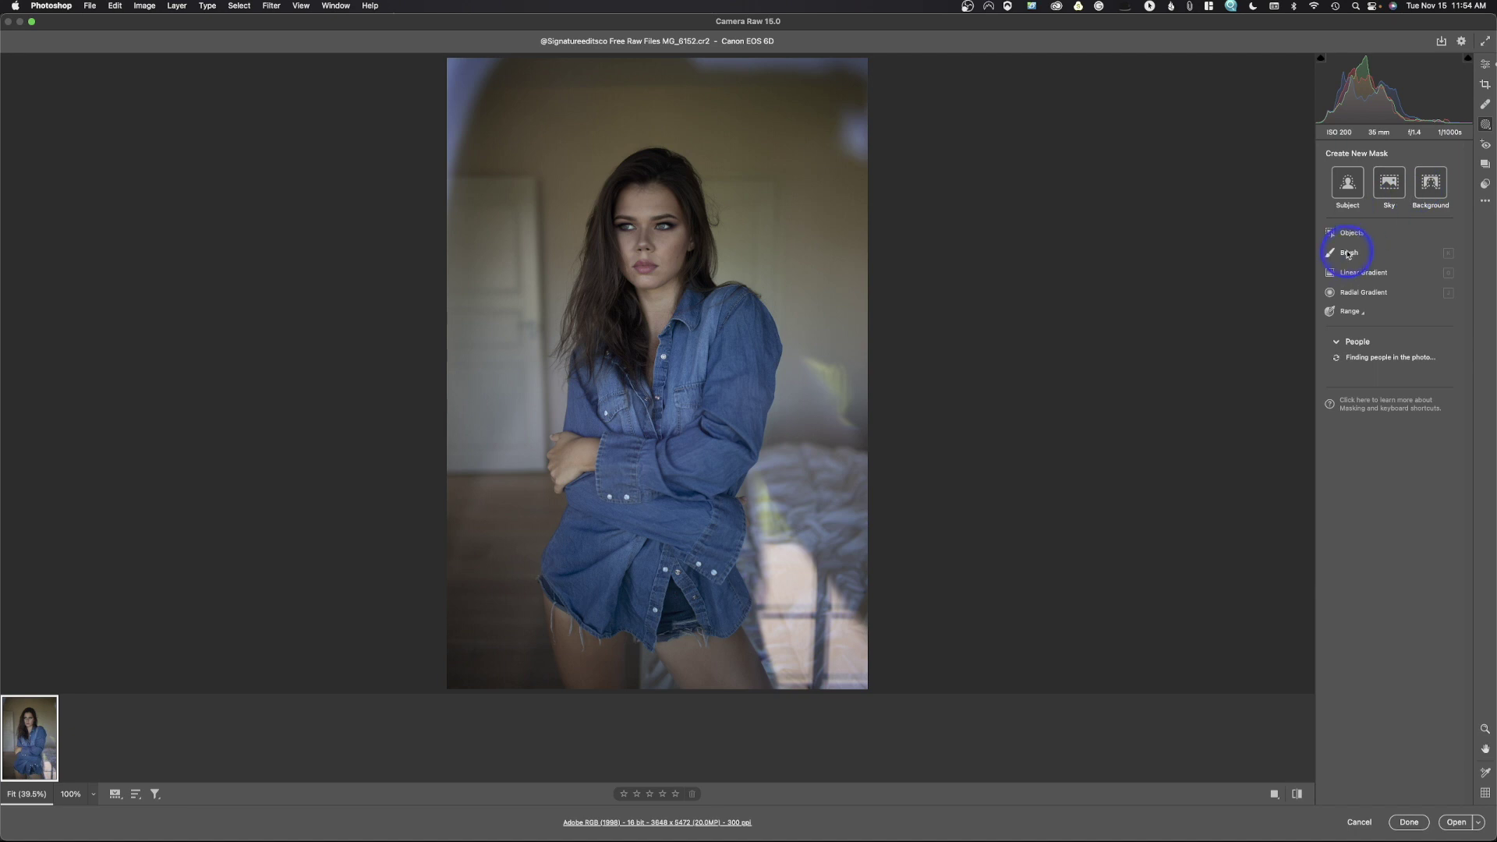
pyautogui.click(1347, 181)
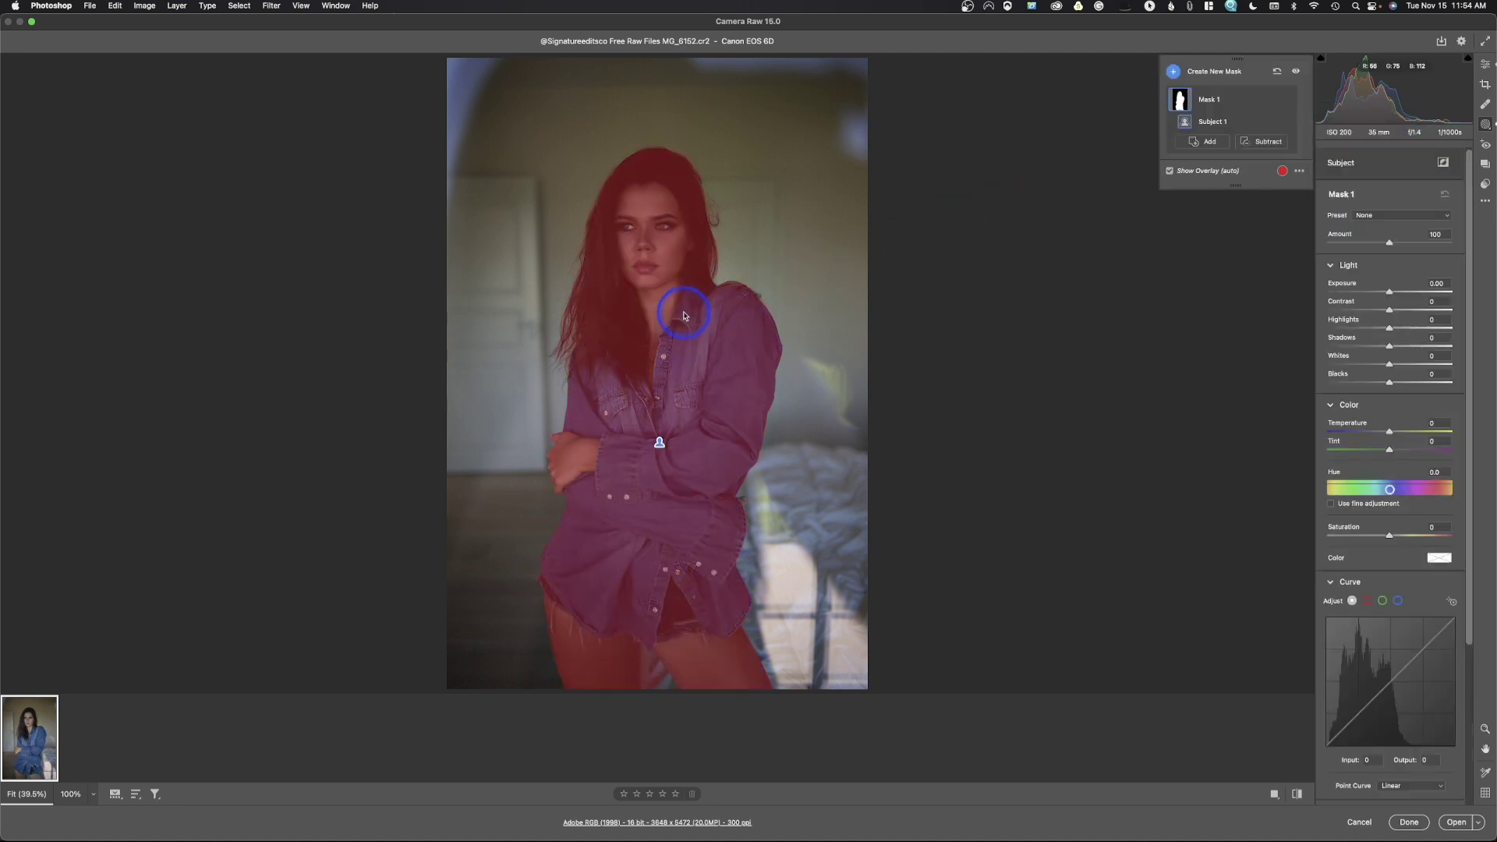
pyautogui.click(1397, 294)
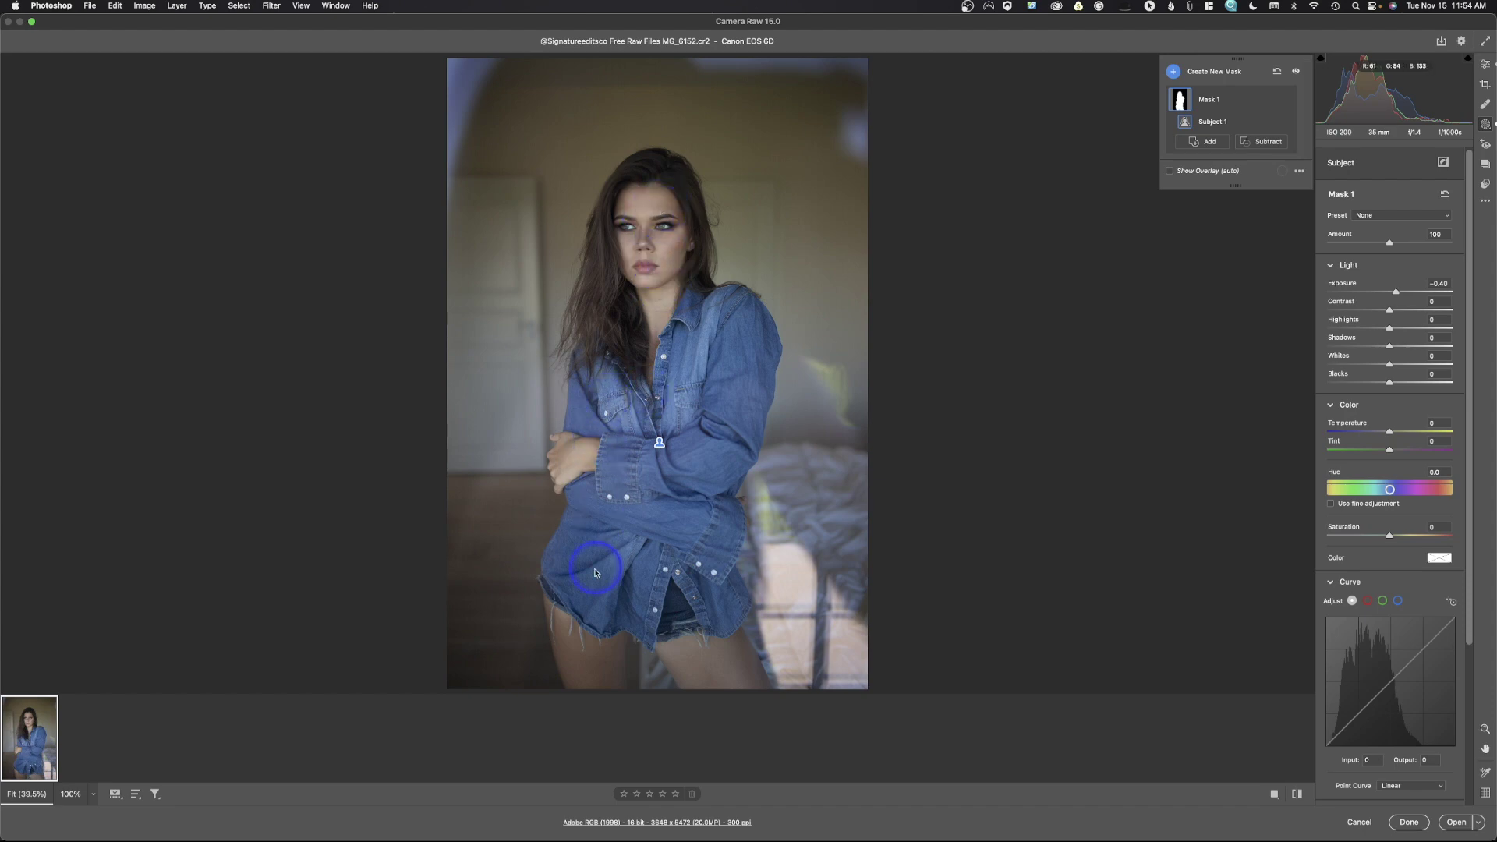
# Subtract the shirt and legs from the subject mask with a size 20 brush, raising its Density to 100
pyautogui.click(1261, 141)
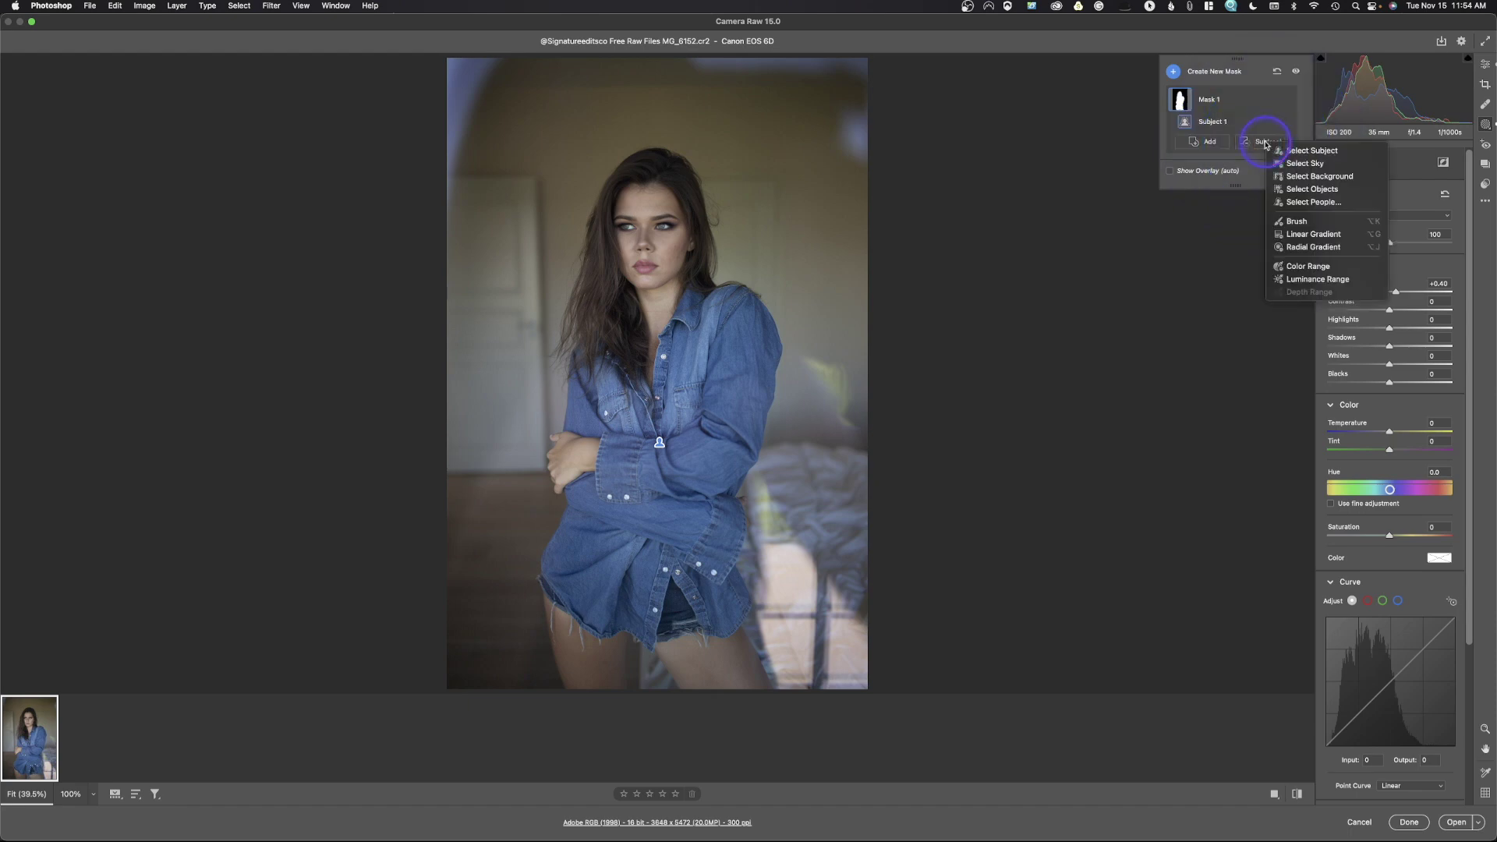
pyautogui.click(1291, 227)
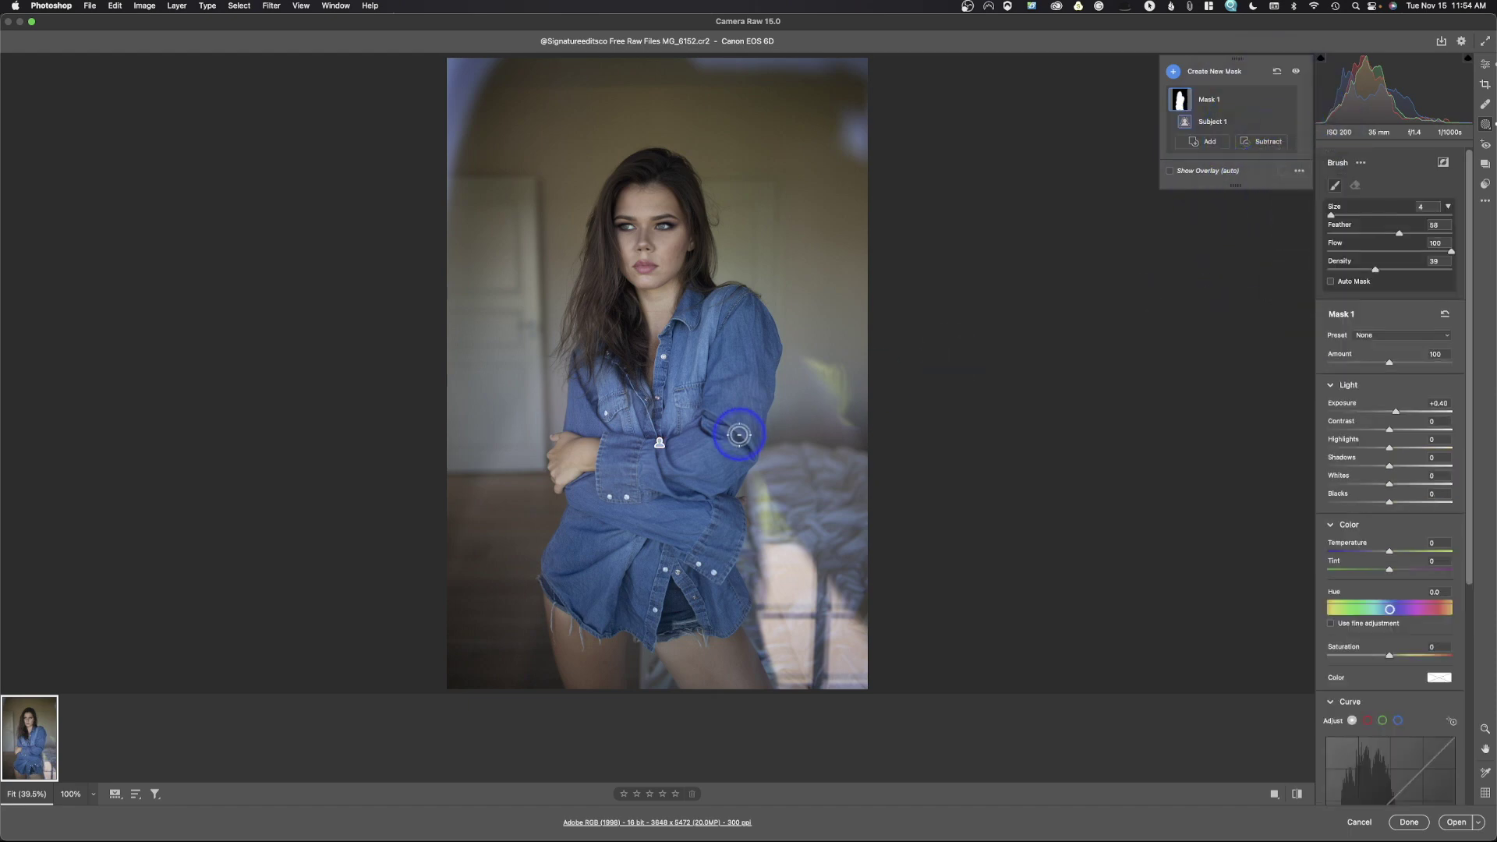
pyautogui.press(']')
pyautogui.press(']')
pyautogui.press(']')
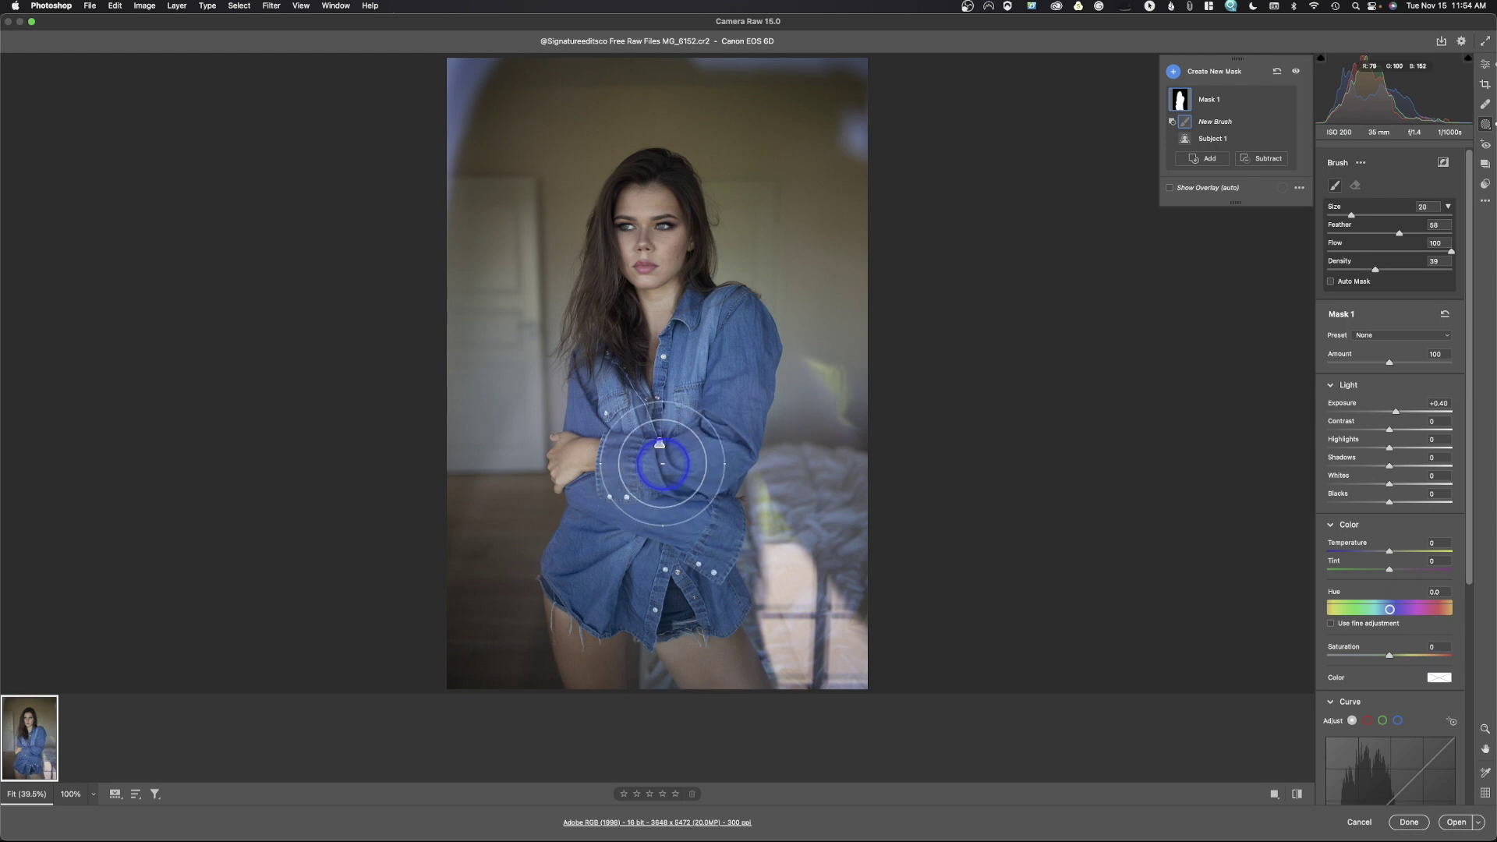
pyautogui.moveTo(637, 401)
pyautogui.mouseDown()
pyautogui.moveTo(630, 516)
pyautogui.moveTo(686, 646)
pyautogui.moveTo(666, 704)
pyautogui.moveTo(623, 662)
pyautogui.moveTo(706, 365)
pyautogui.moveTo(642, 447)
pyautogui.moveTo(635, 406)
pyautogui.mouseUp()
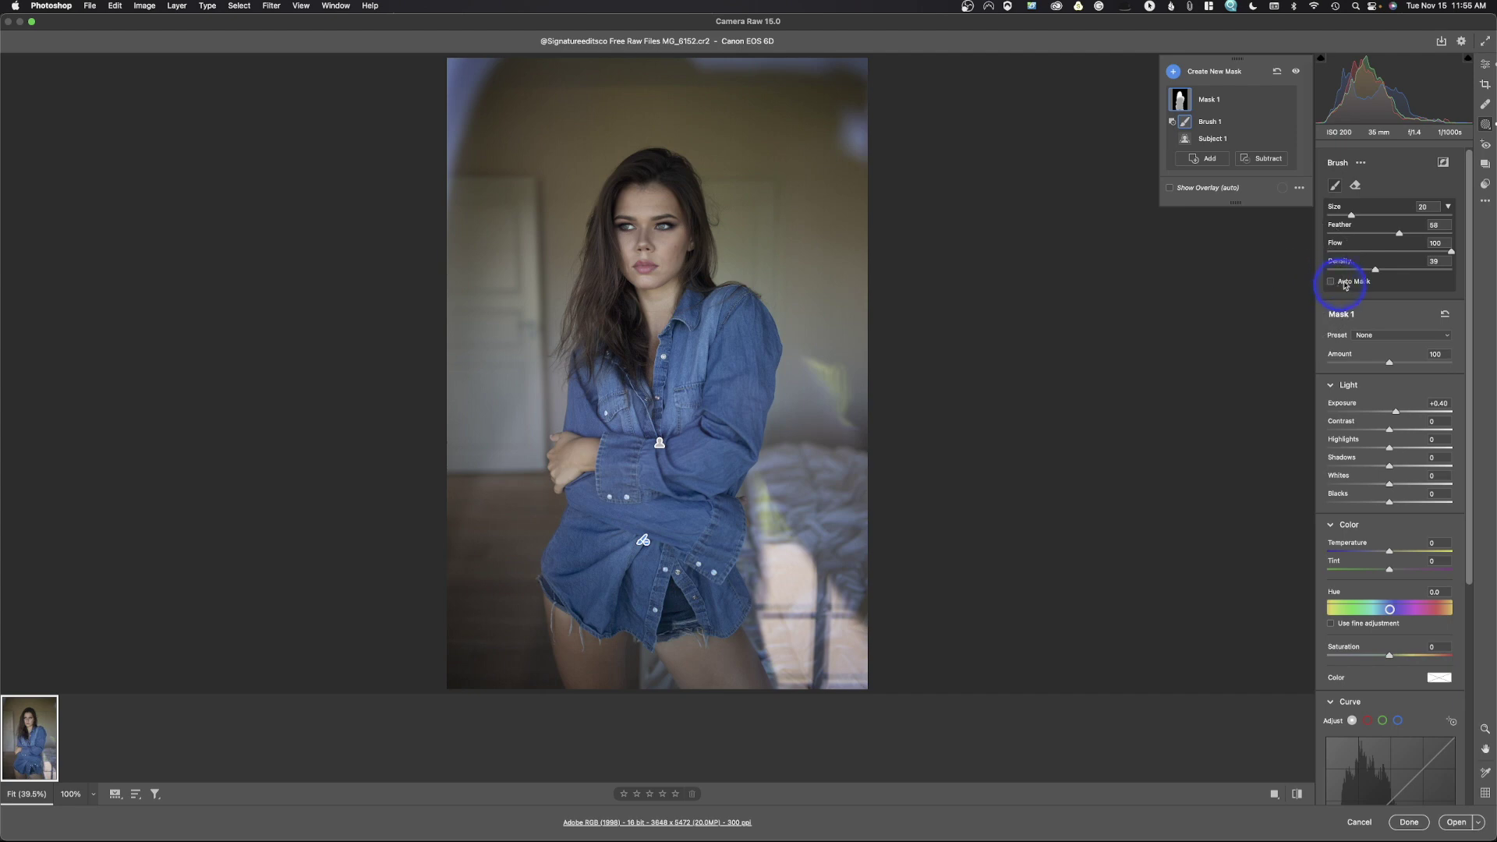
pyautogui.moveTo(1387, 273)
pyautogui.mouseDown()
pyautogui.moveTo(1362, 275)
pyautogui.moveTo(1485, 279)
pyautogui.mouseUp()
pyautogui.moveTo(612, 400)
pyautogui.mouseDown()
pyautogui.moveTo(631, 440)
pyautogui.moveTo(702, 373)
pyautogui.moveTo(638, 575)
pyautogui.moveTo(702, 637)
pyautogui.moveTo(624, 641)
pyautogui.mouseUp()
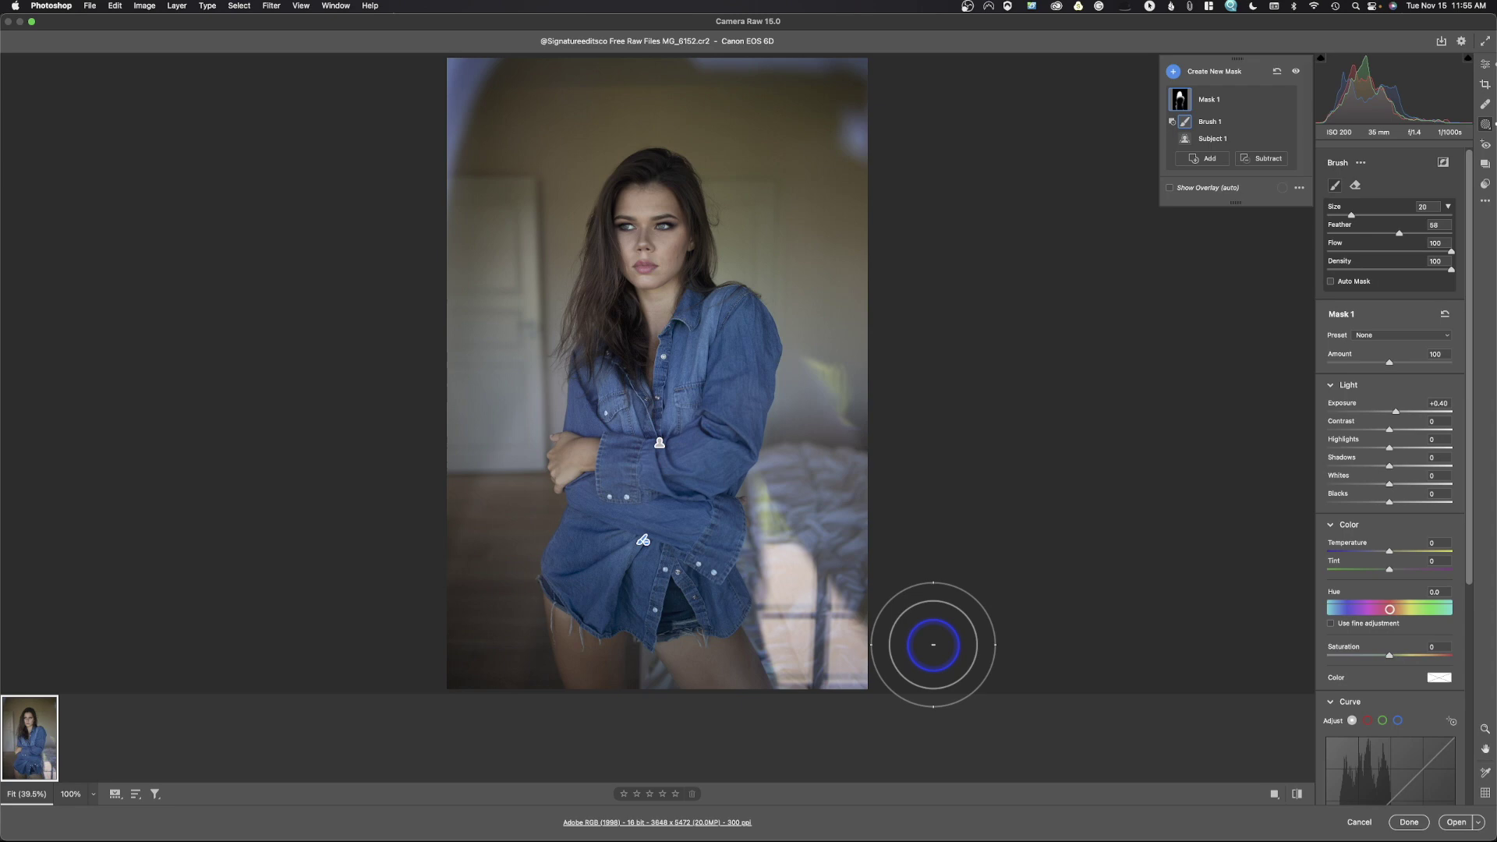
# Open the adjusted raw photo as a Photoshop document and duplicate the Background layer
pyautogui.click(1457, 821)
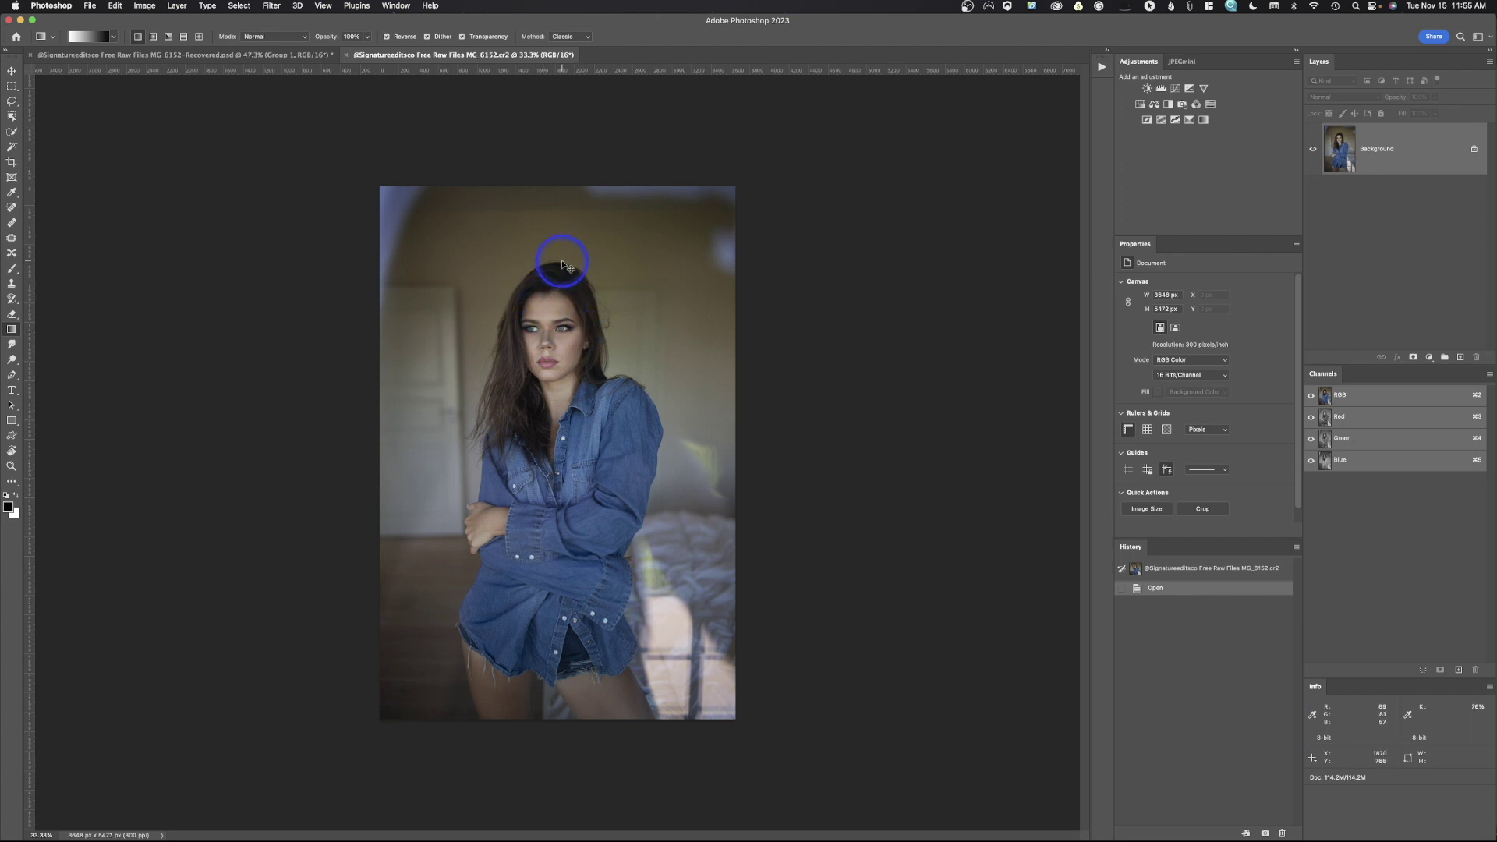
pyautogui.press('super+0')
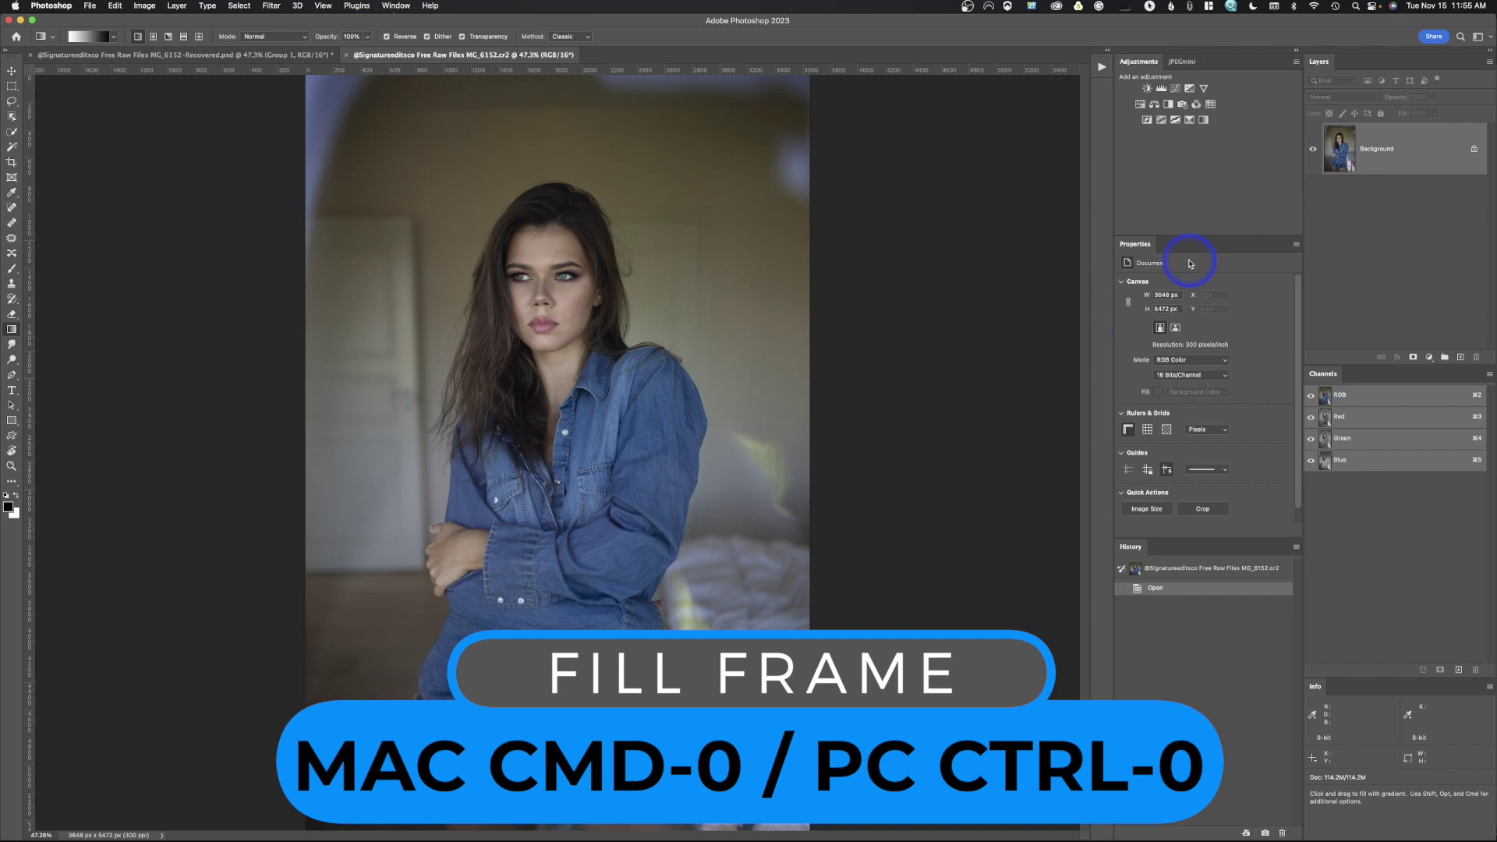
pyautogui.press('super+j')
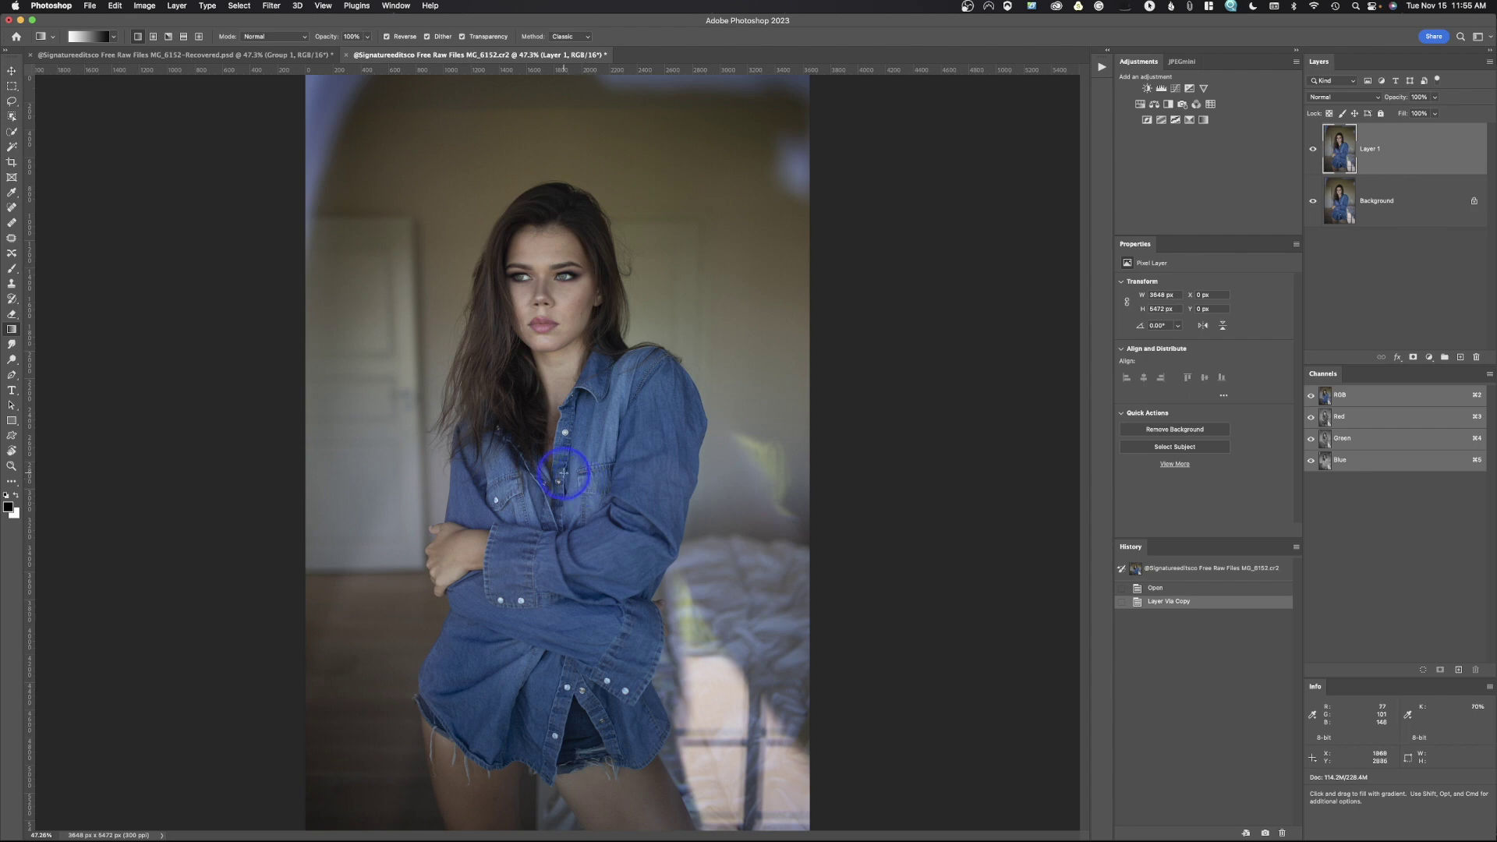
# Start Select and Mask on the duplicated layer to mask the woman
pyautogui.click(12, 101)
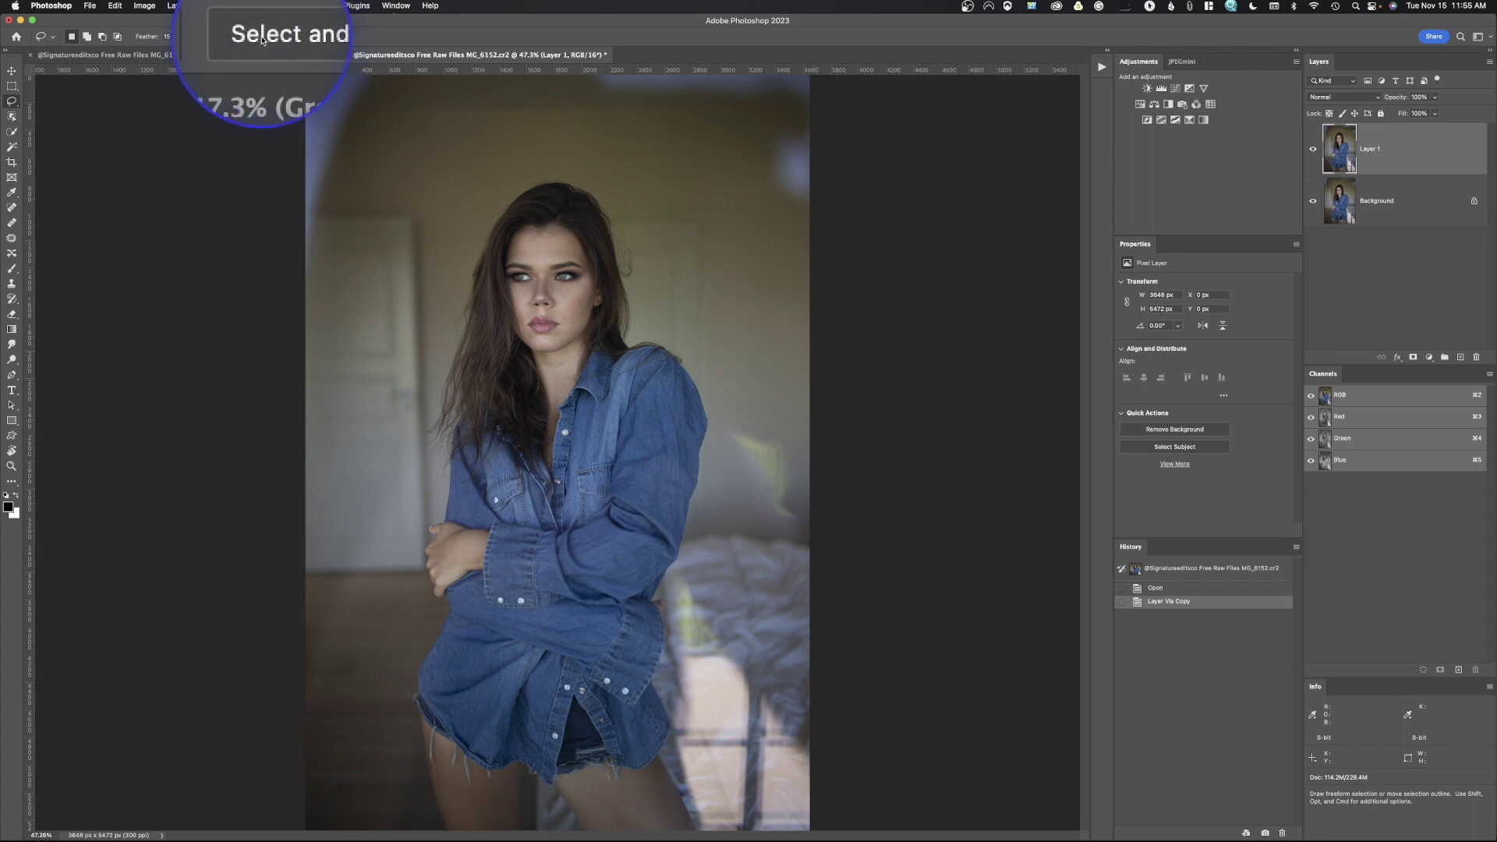
pyautogui.click(279, 37)
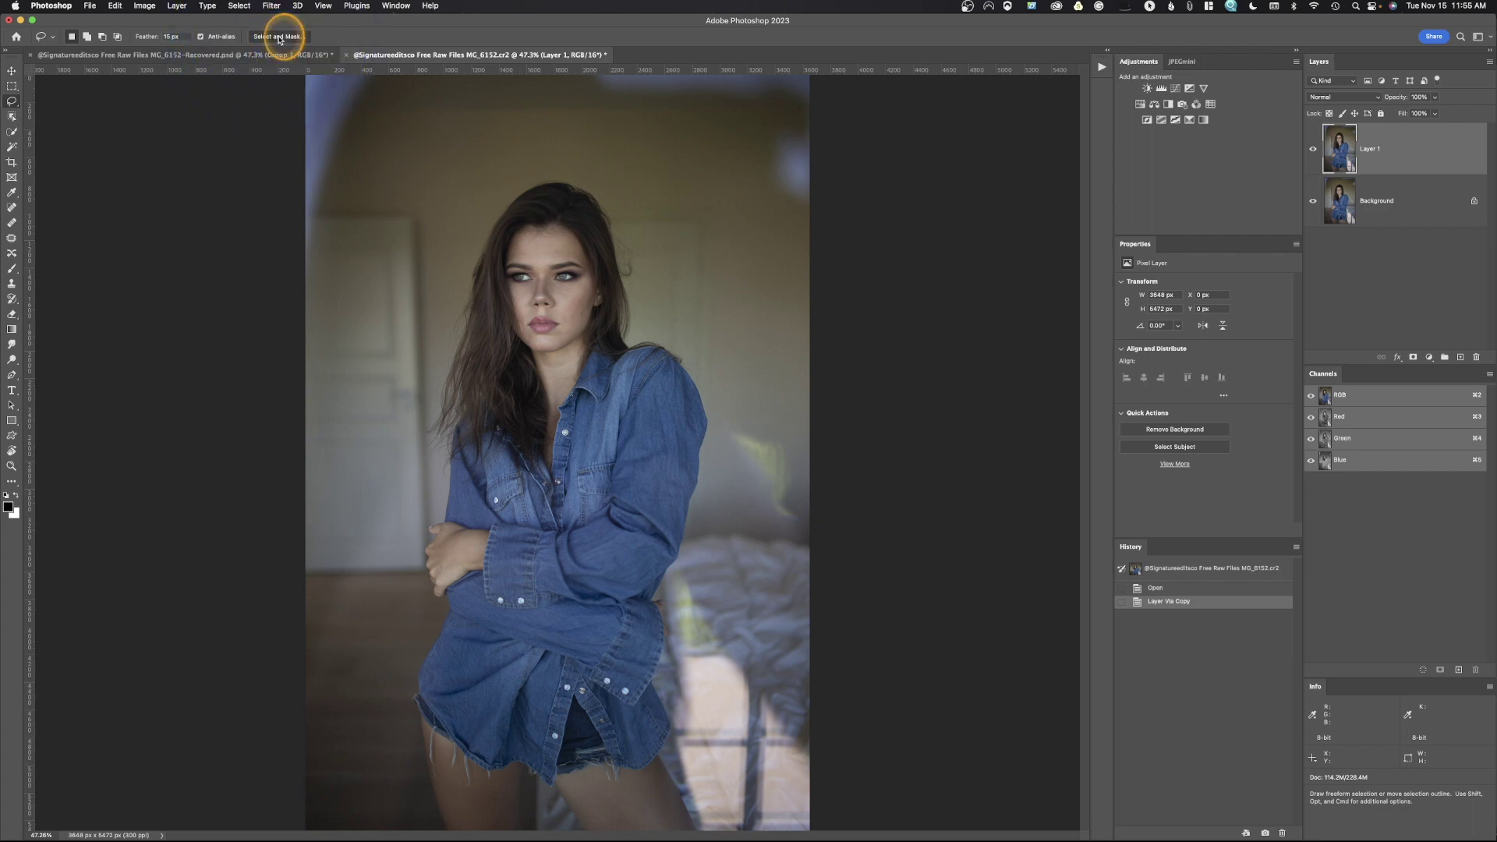
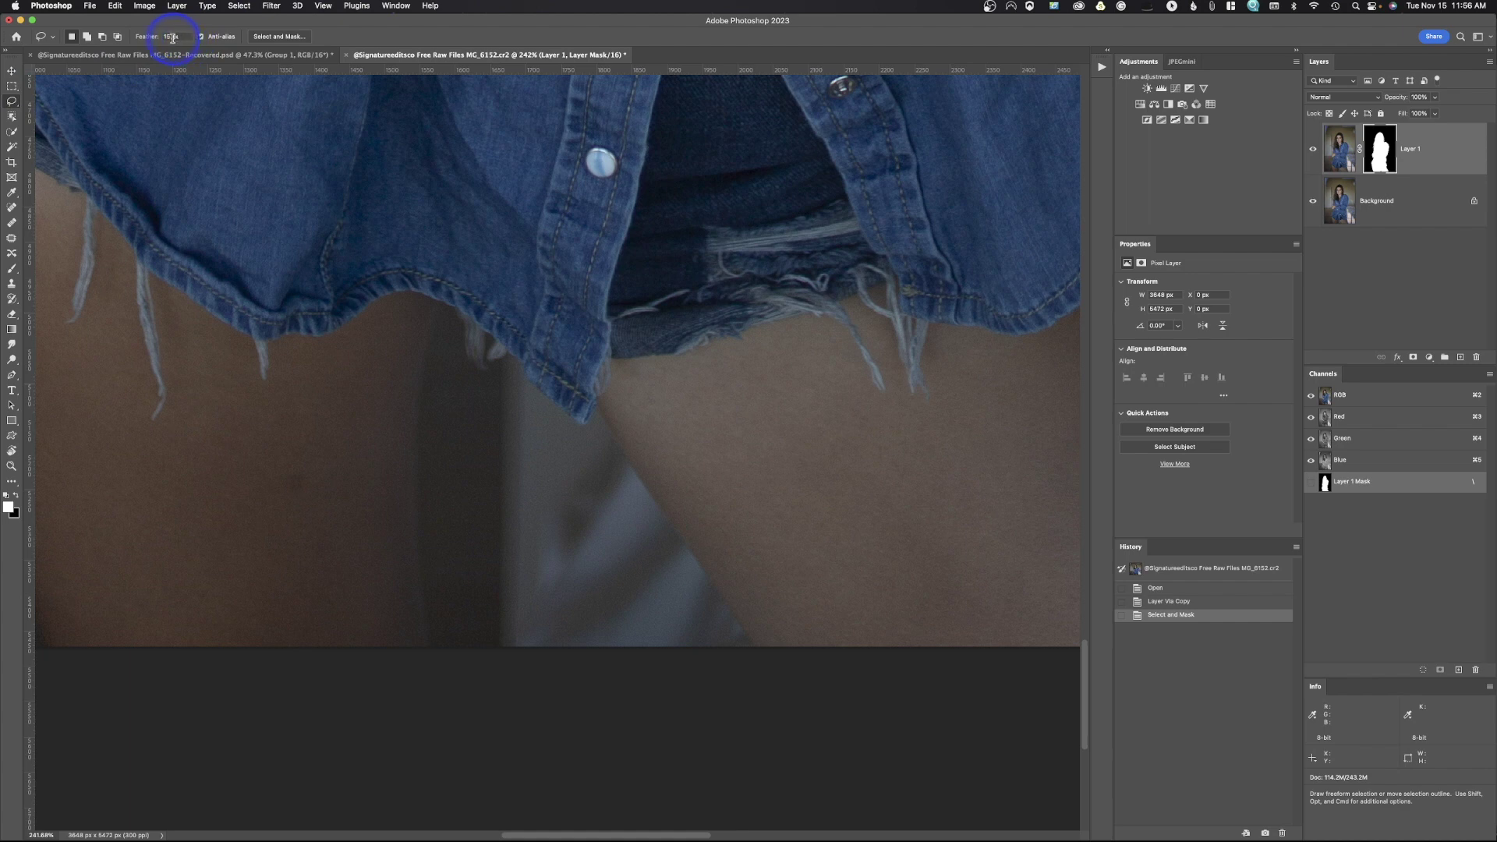
# Select the background gap between the legs below the shirt hem with the Lasso at a 3 px feather
pyautogui.write('3')
pyautogui.click(441, 311)
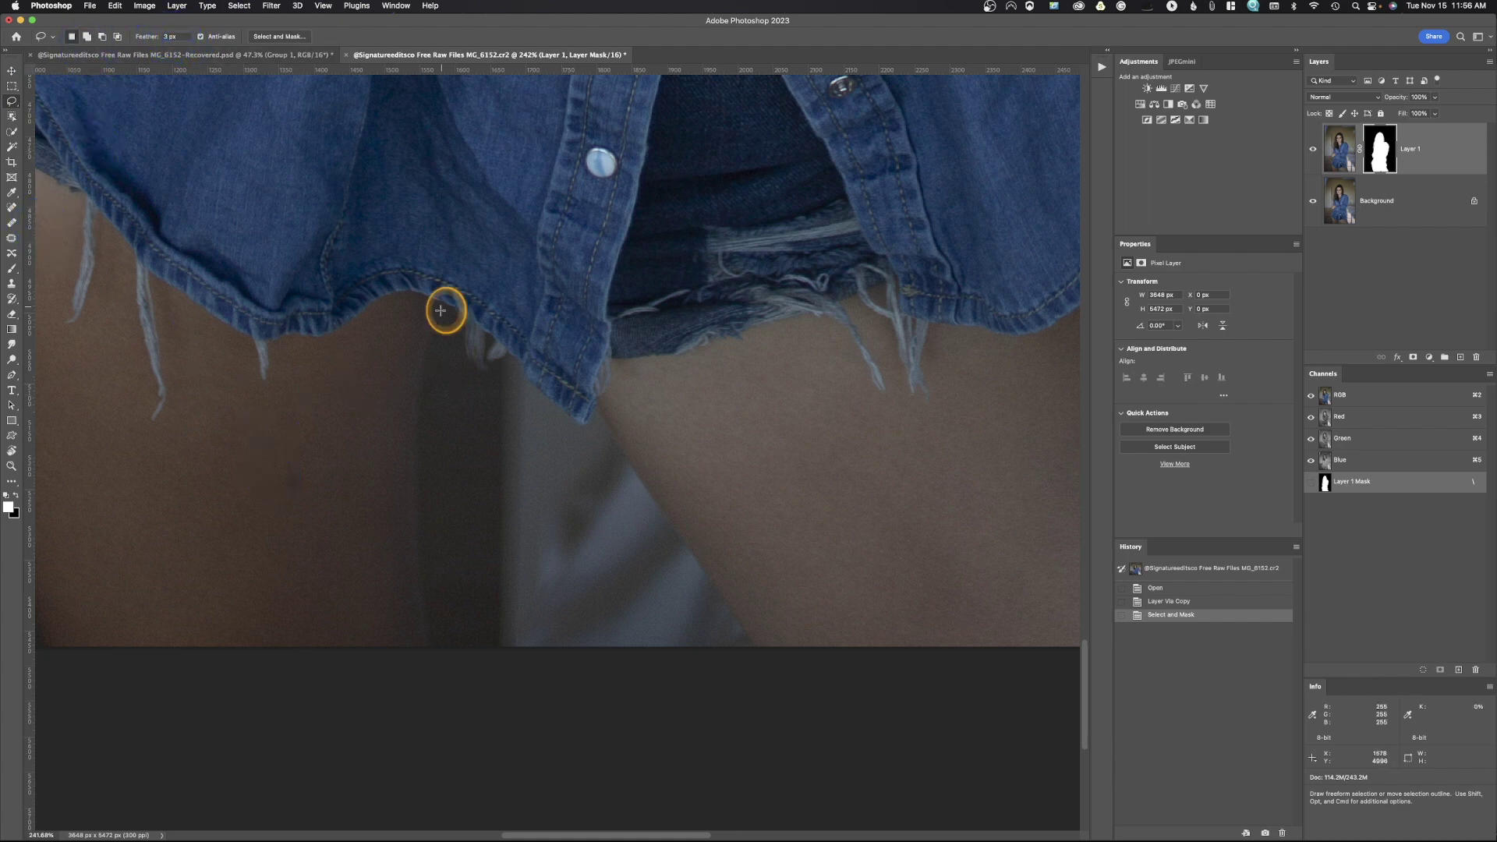
pyautogui.moveTo(441, 310)
pyautogui.mouseDown()
pyautogui.moveTo(421, 354)
pyautogui.moveTo(411, 497)
pyautogui.moveTo(424, 648)
pyautogui.moveTo(742, 692)
pyautogui.moveTo(758, 646)
pyautogui.moveTo(629, 478)
pyautogui.moveTo(595, 403)
pyautogui.moveTo(521, 377)
pyautogui.moveTo(438, 290)
pyautogui.moveTo(474, 324)
pyautogui.moveTo(460, 310)
pyautogui.mouseUp()
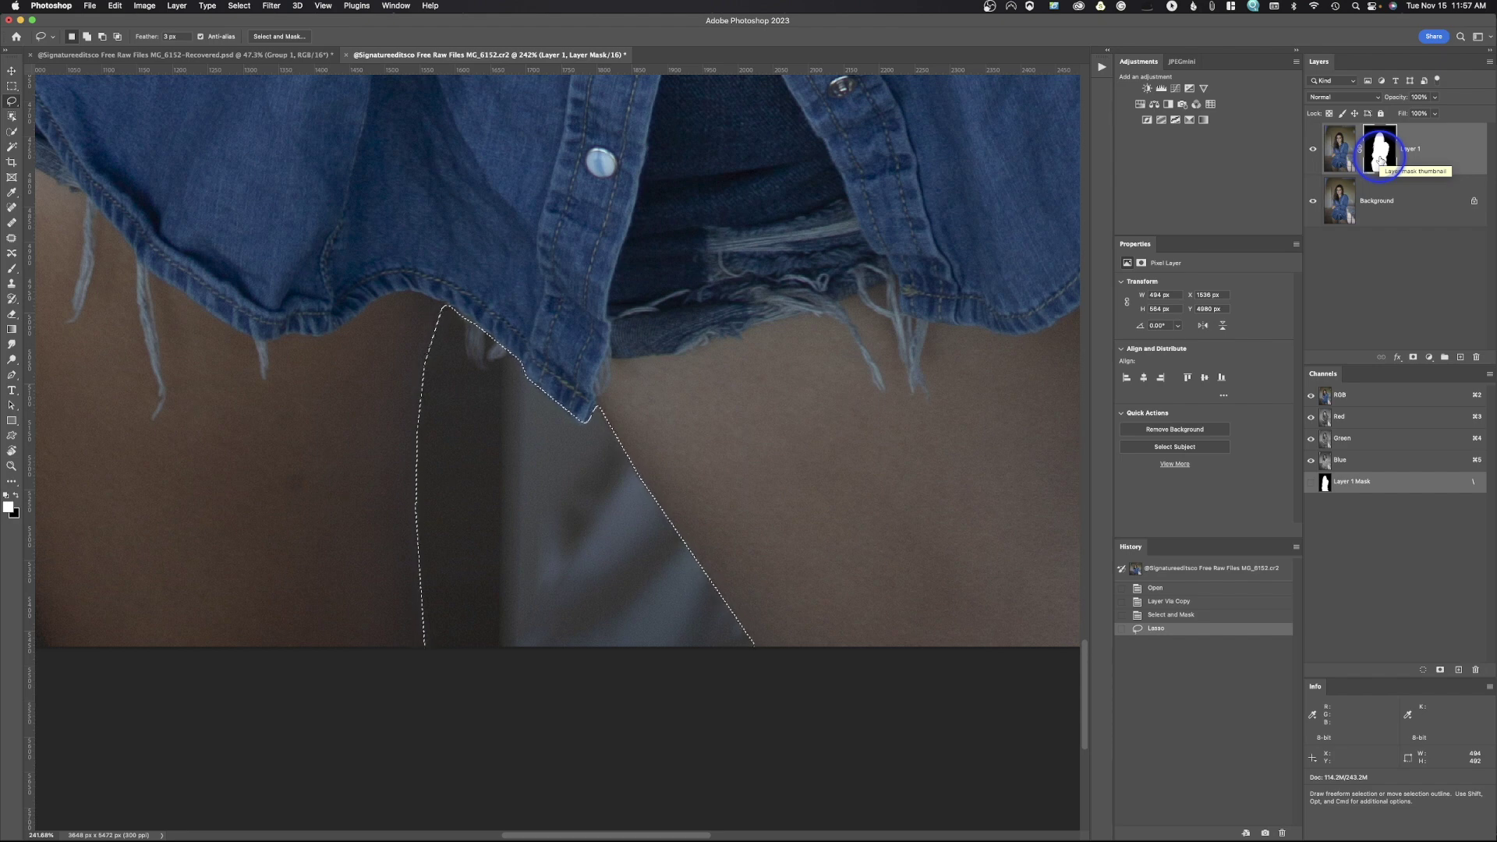
pyautogui.hotkey('shift', 'BackSpace')
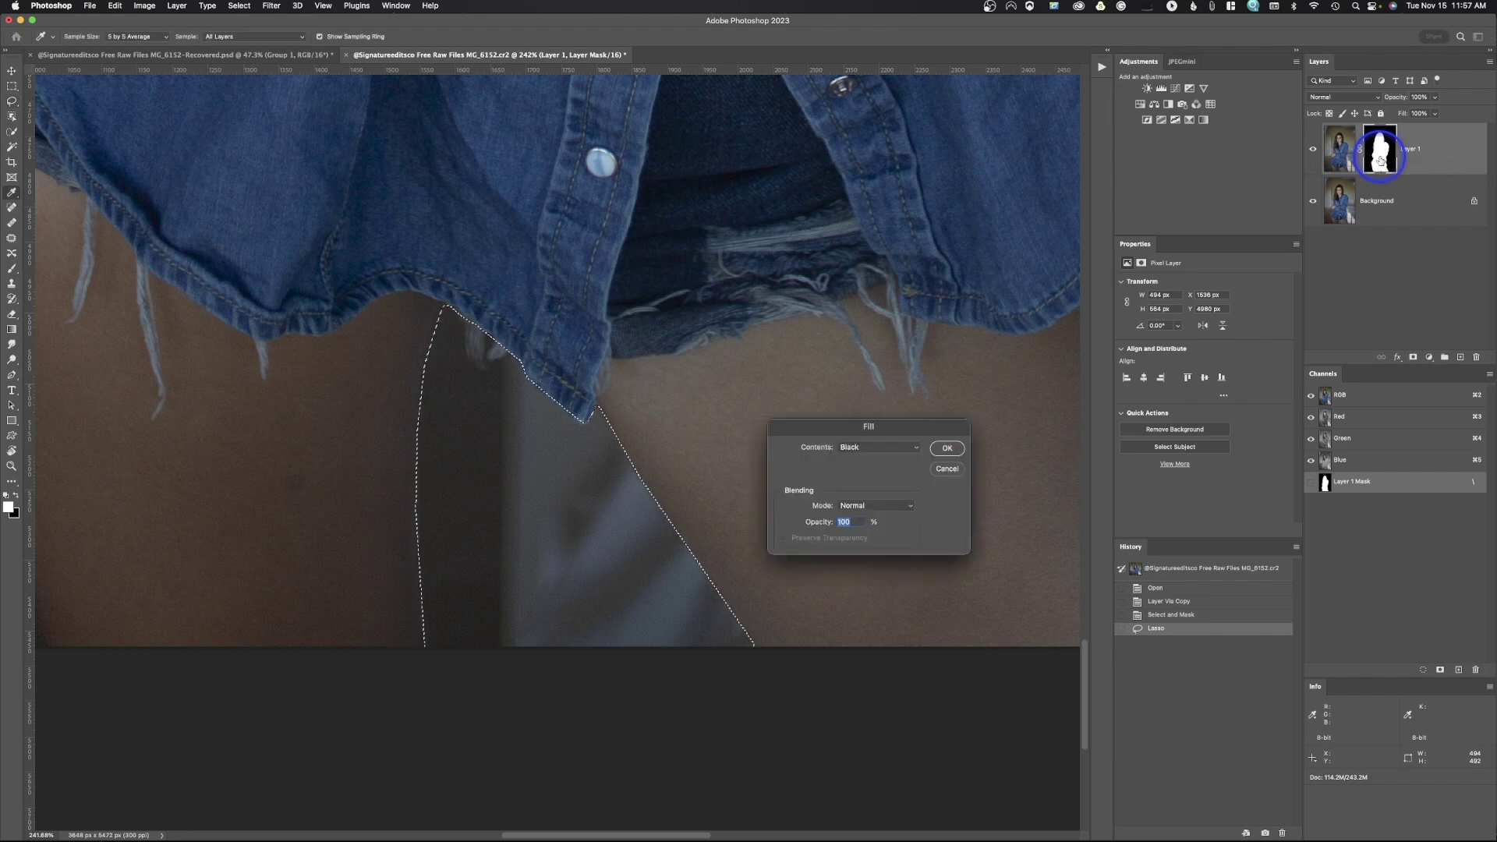
pyautogui.click(866, 438)
pyautogui.click(946, 469)
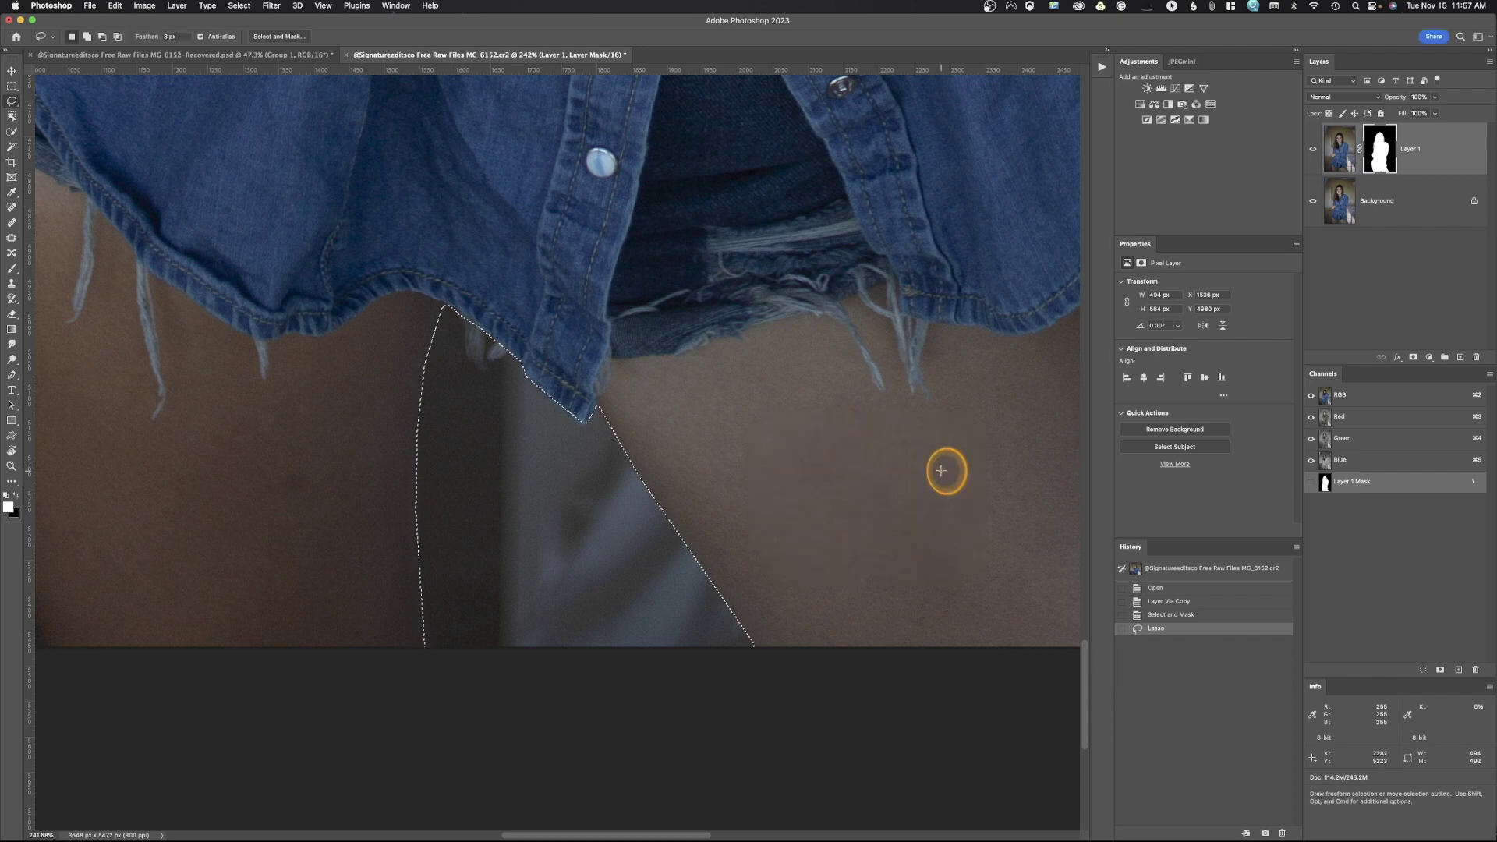
# Fill the selected leg gap on the Layer 1 mask with black at 100% opacity and deselect
pyautogui.click(114, 5)
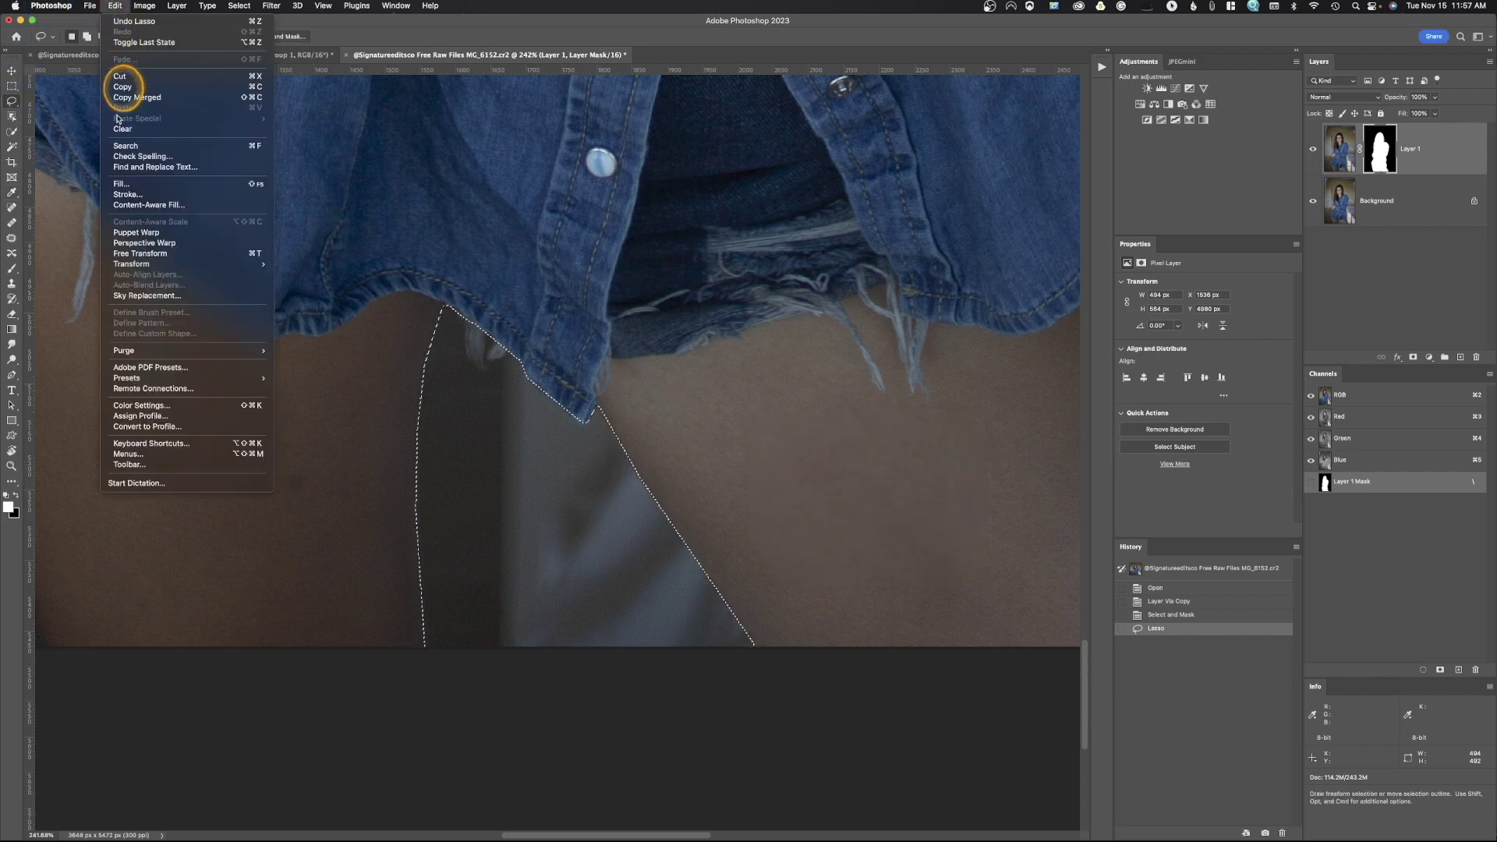
pyautogui.click(118, 185)
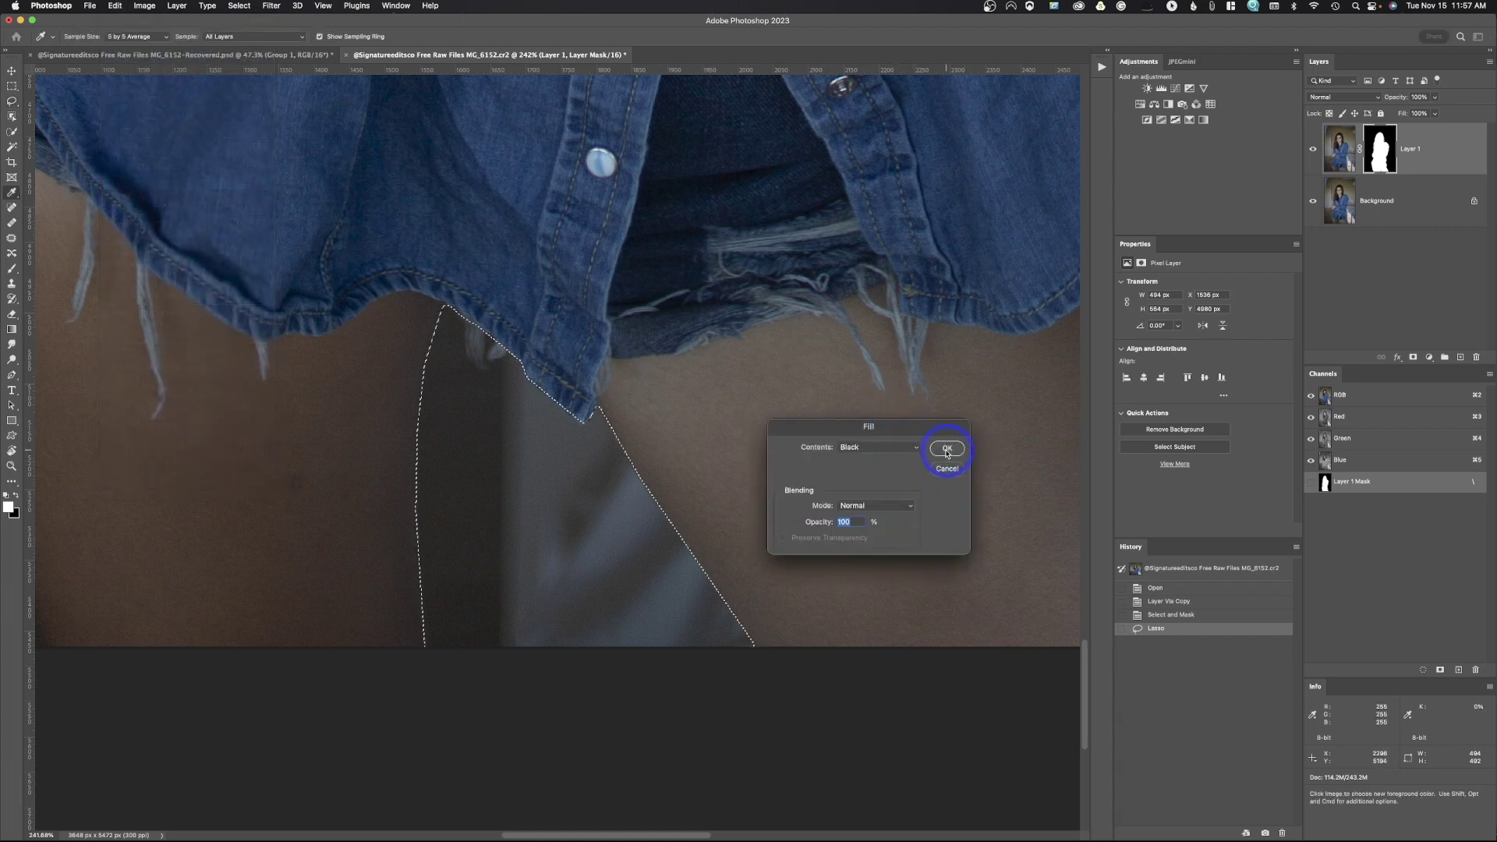
pyautogui.click(949, 450)
pyautogui.press('l')
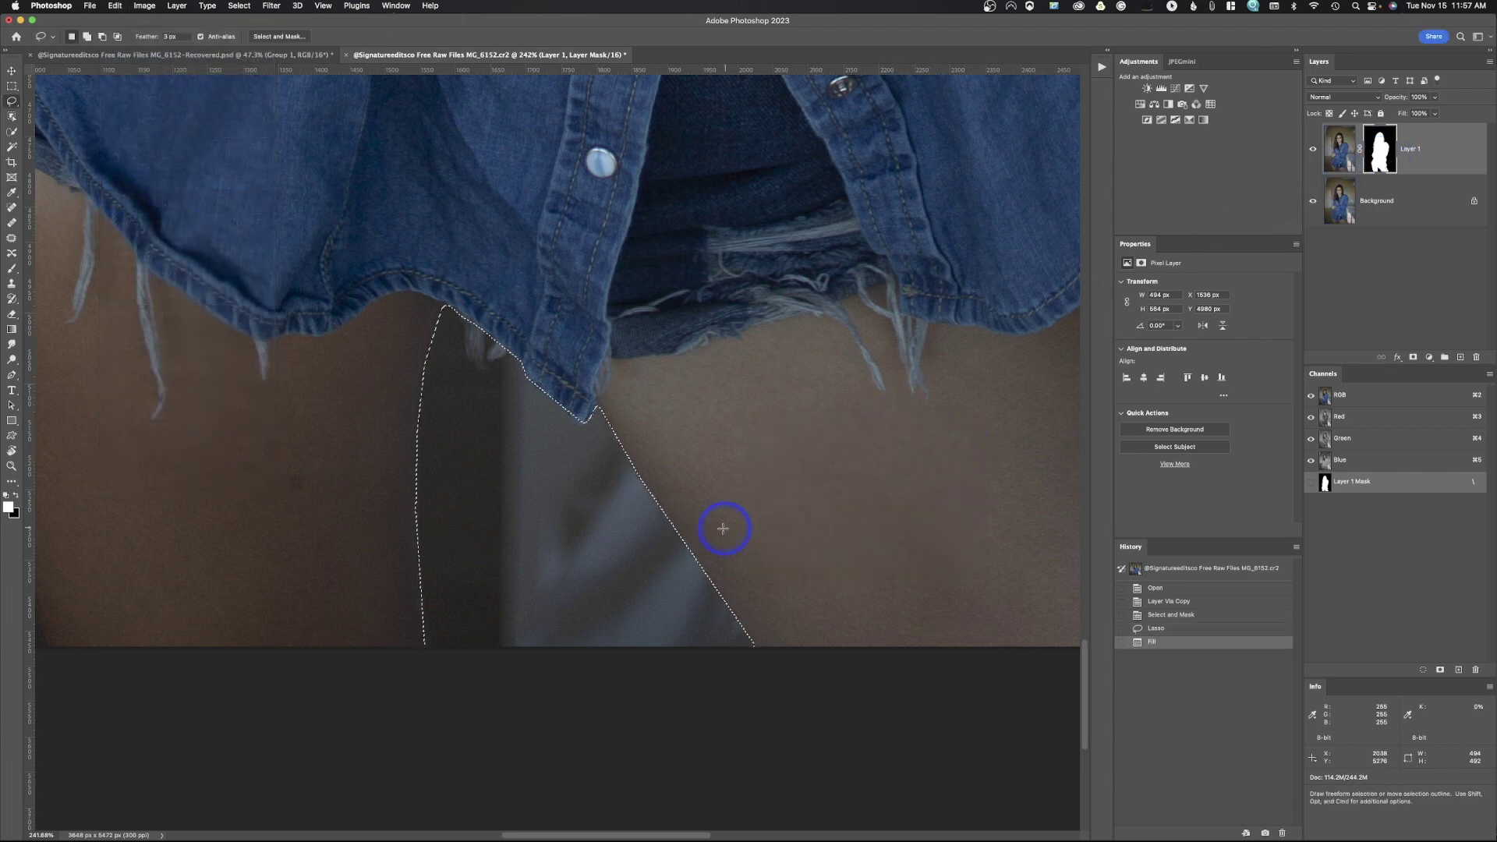
pyautogui.press('super+d')
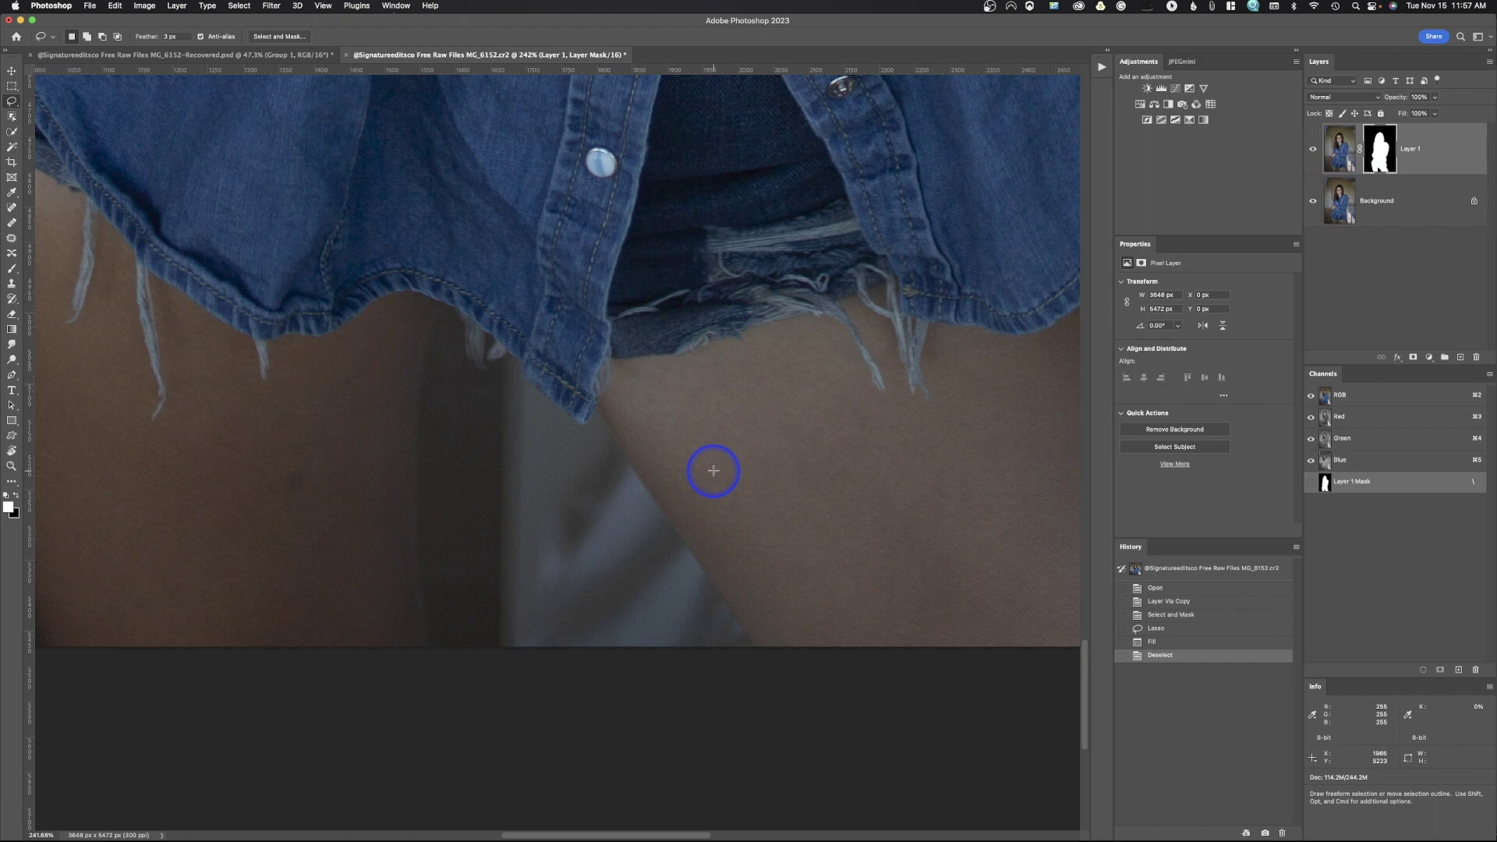
# Try adding a Hue/Saturation layer from the loaded Layer 1 mask selection, undo it and deselect
pyautogui.press('super+0')
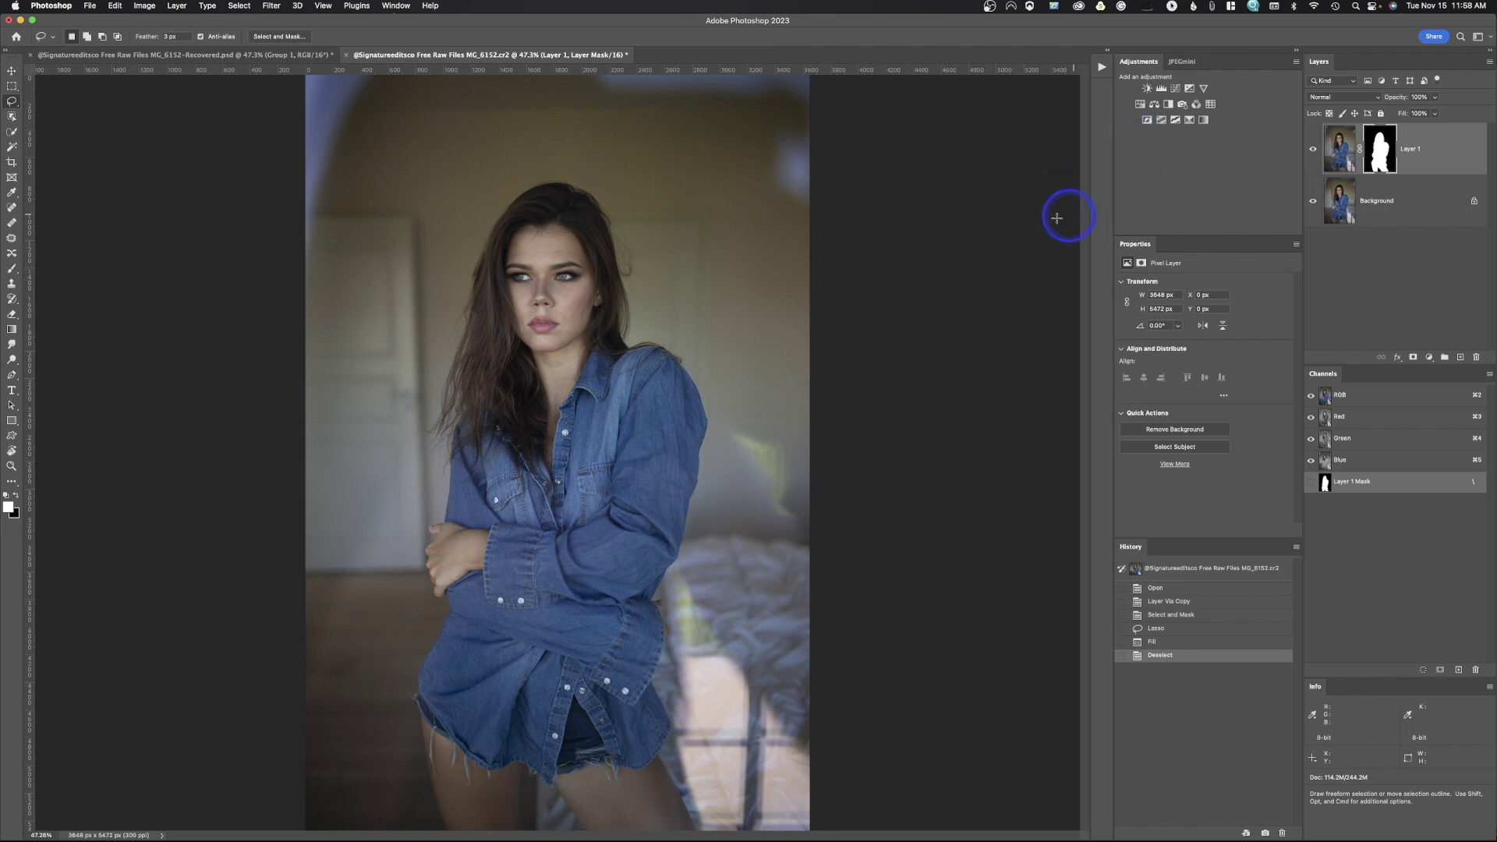
pyautogui.keyDown('super'); pyautogui.click(1380, 153); pyautogui.keyUp('super')
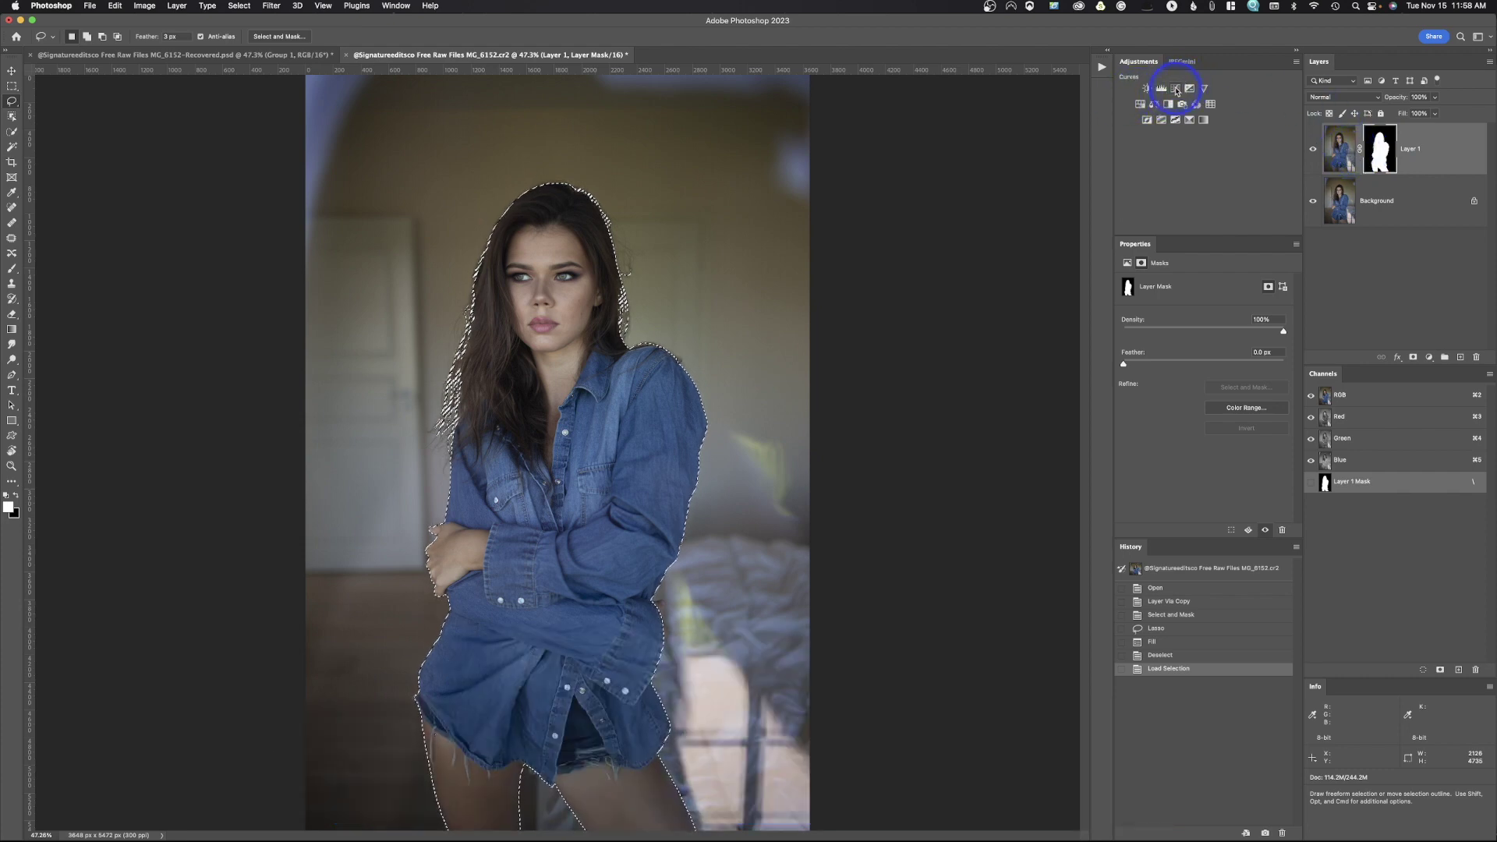
pyautogui.click(1139, 106)
pyautogui.click(1380, 152)
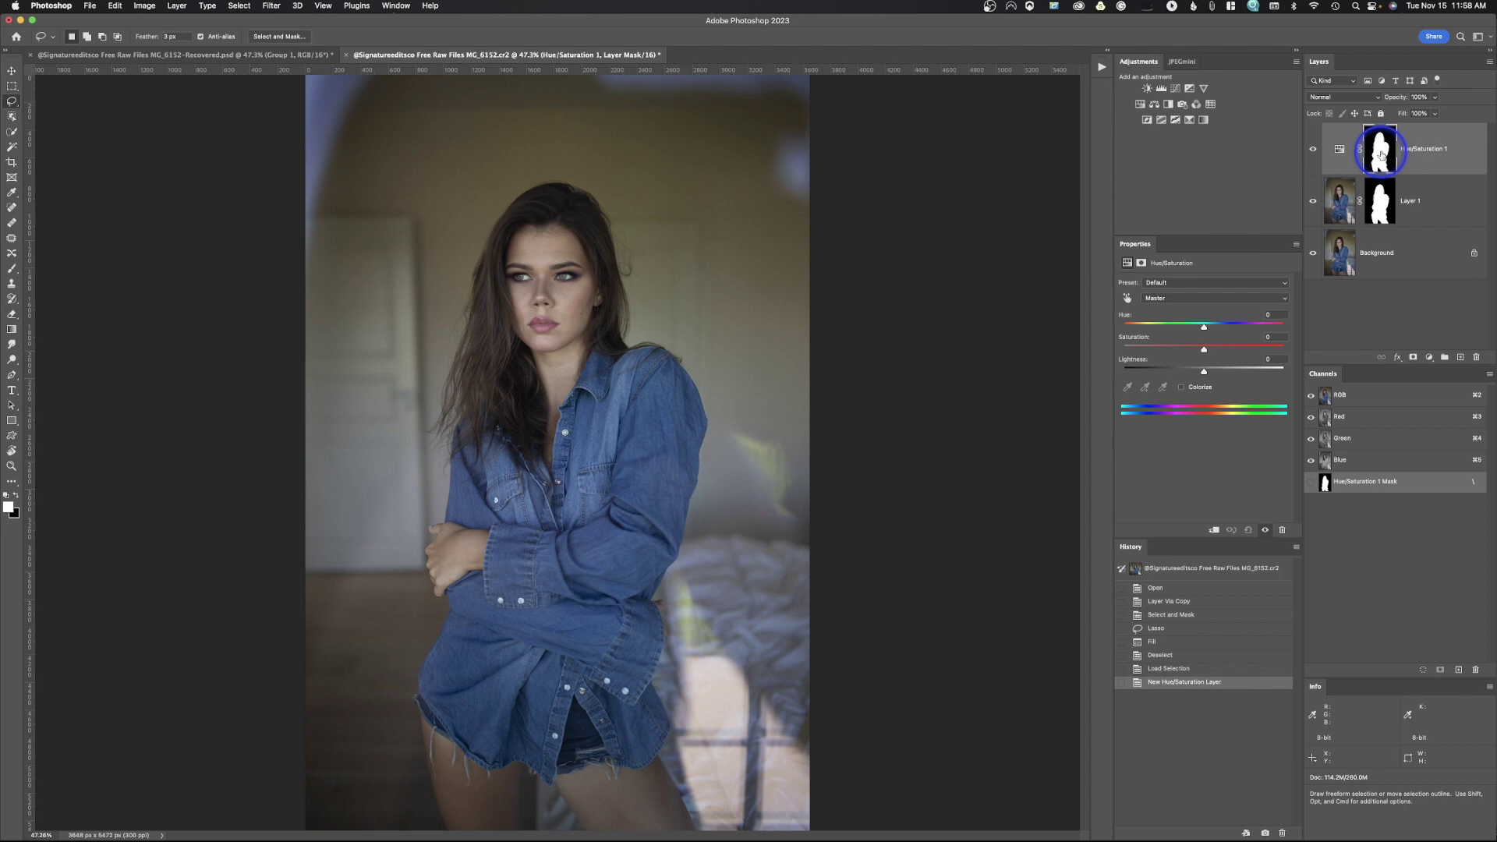
pyautogui.press('super+z')
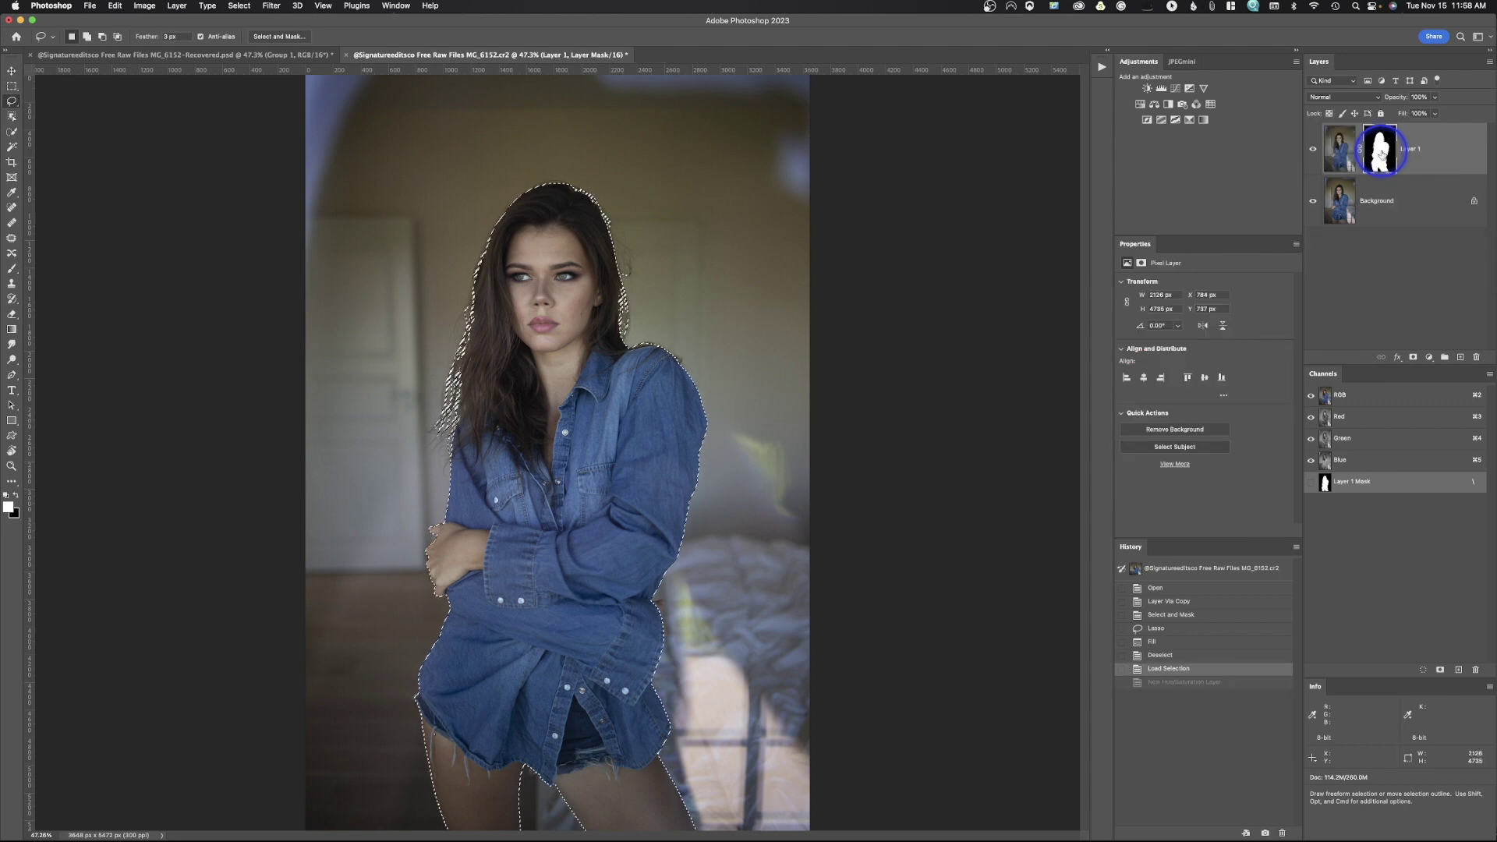
pyautogui.press('super+d')
# Add a Hue/Saturation adjustment layer and replace its mask with a copy of the Layer 1 mask
pyautogui.click(1141, 106)
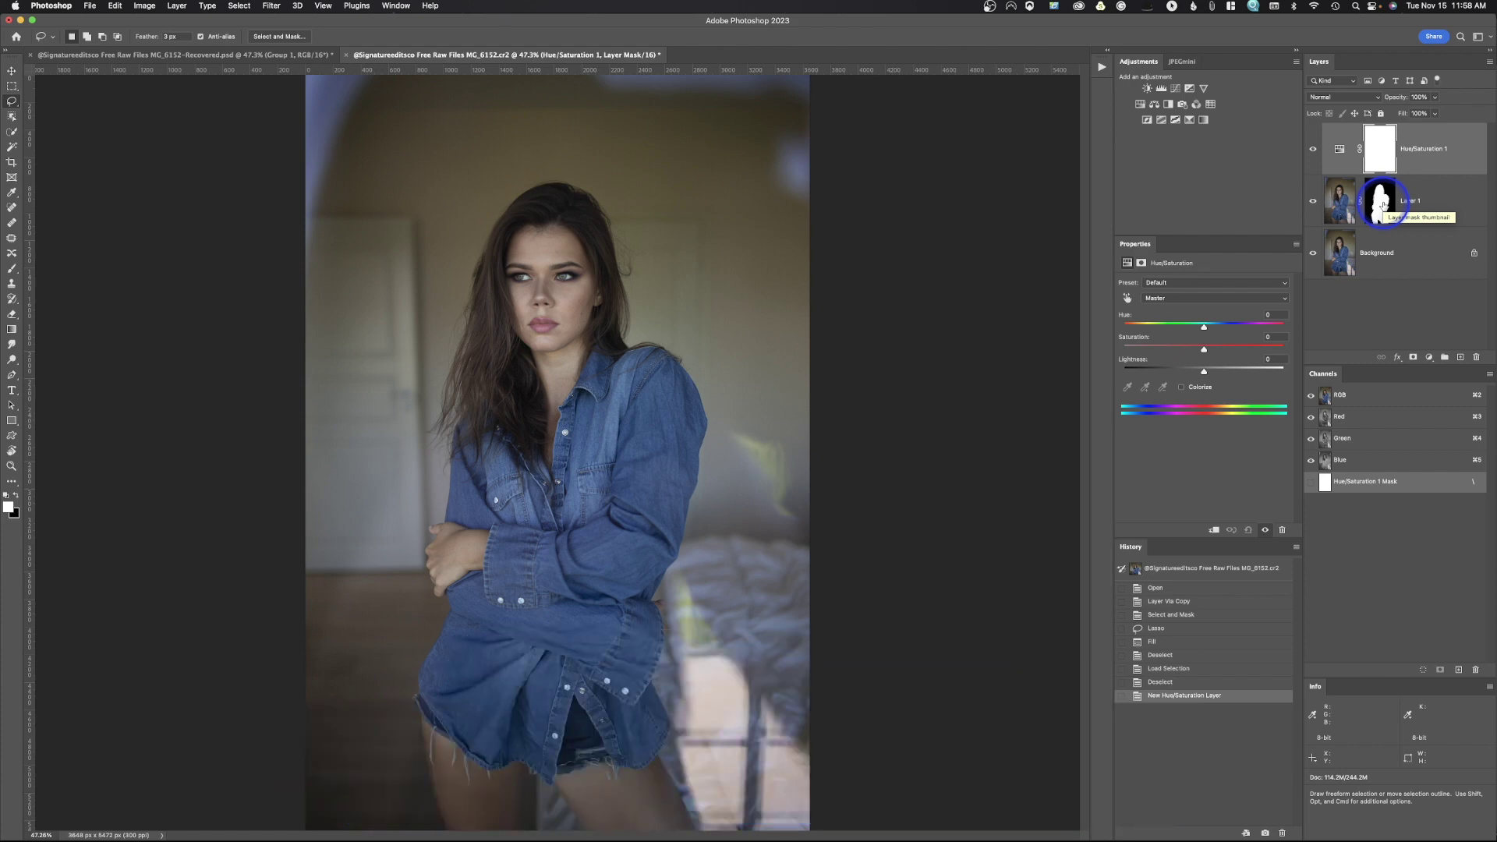
pyautogui.moveTo(1379, 204); pyautogui.dragTo(1420, 191)
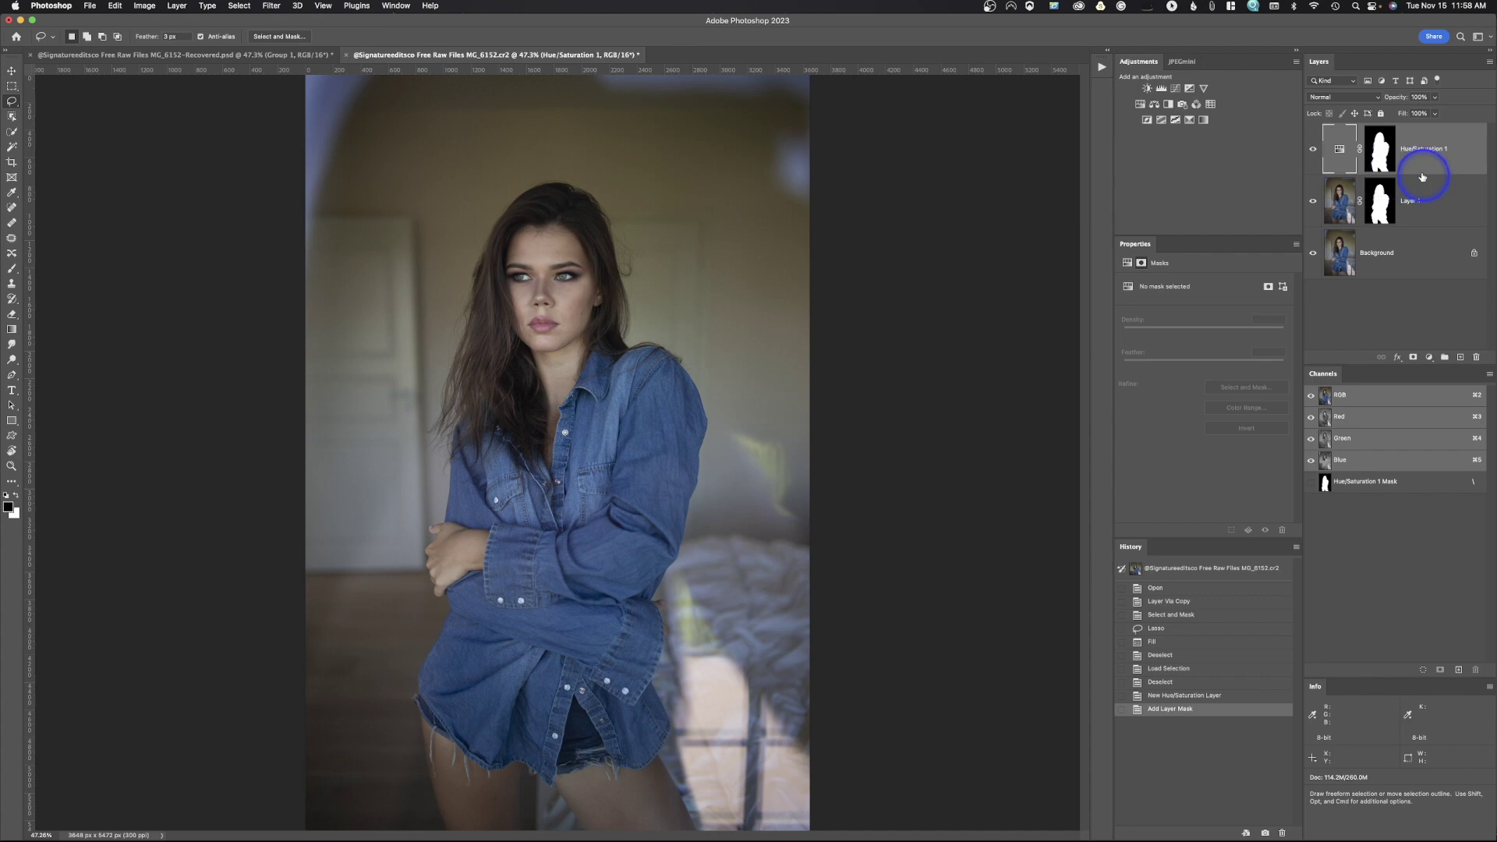
# In the Hue/Saturation 1 layer, set the Reds to Saturation +13 and Hue +1
pyautogui.click(1339, 148)
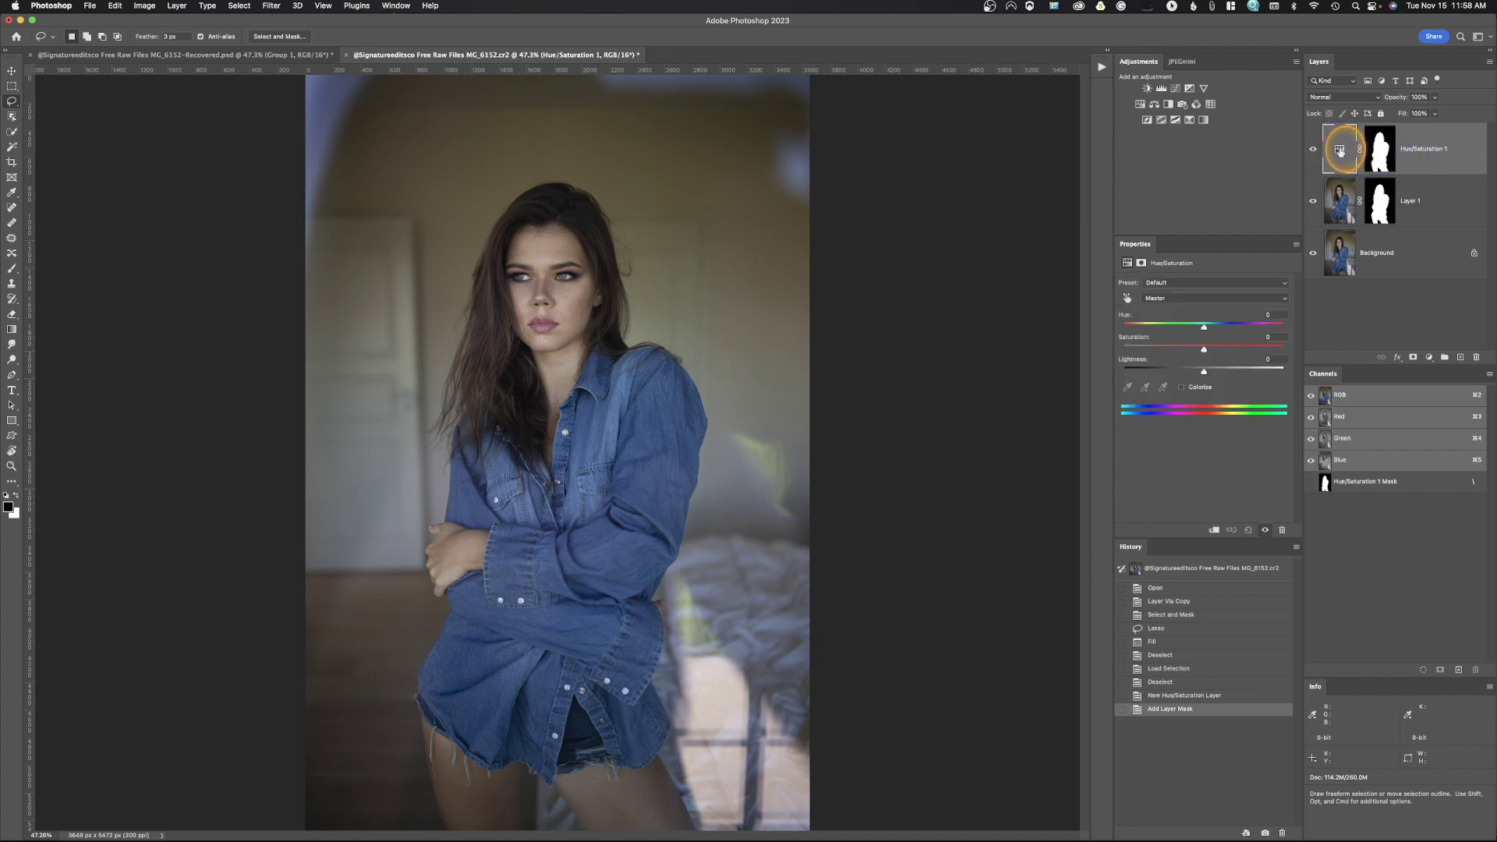
pyautogui.click(1182, 304)
pyautogui.click(1185, 311)
pyautogui.moveTo(1204, 348); pyautogui.dragTo(1212, 352)
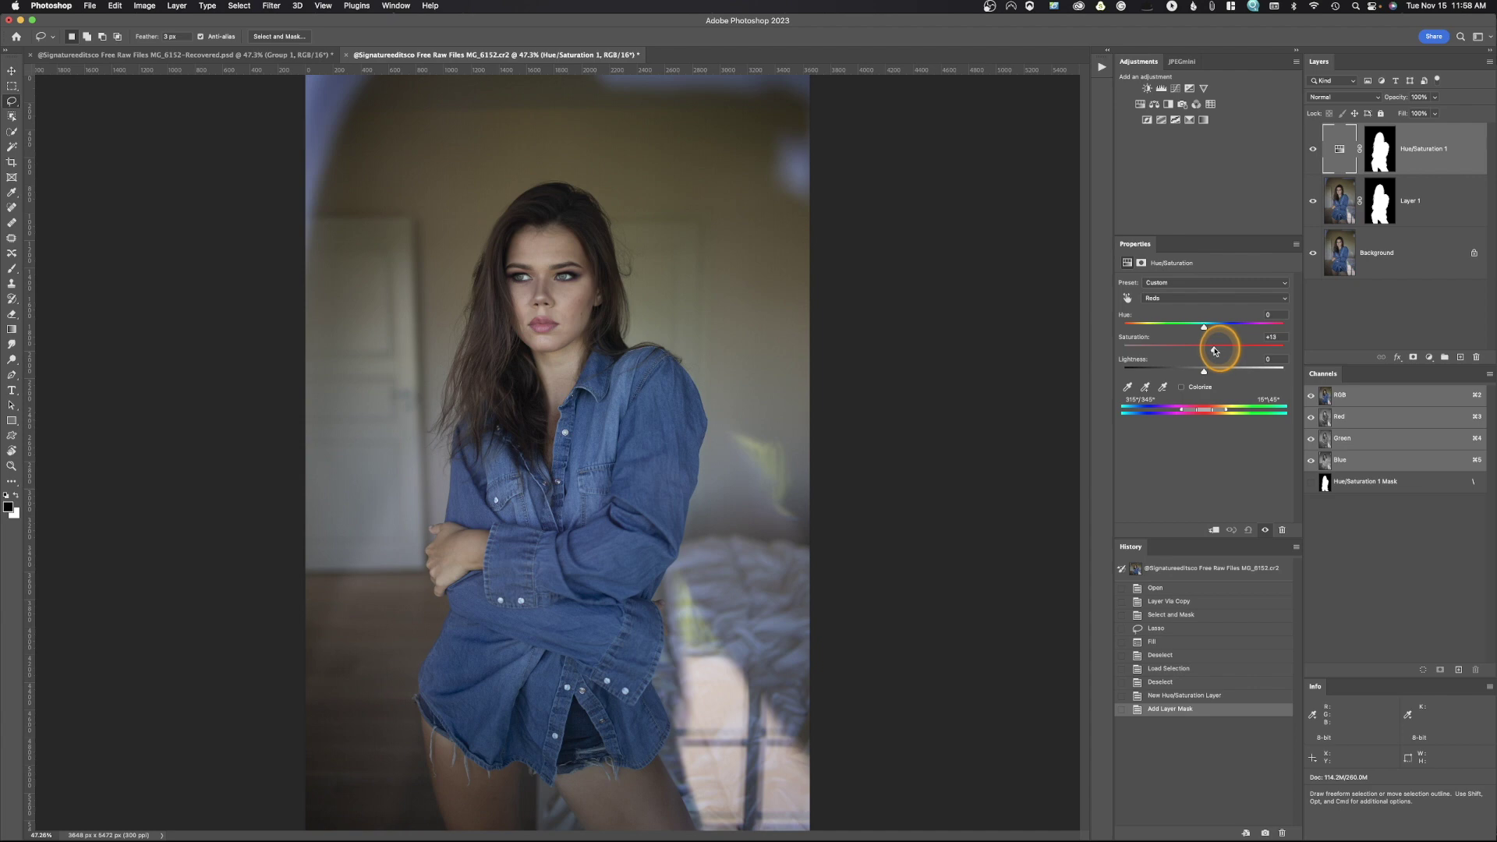
pyautogui.moveTo(1214, 352); pyautogui.dragTo(1206, 332)
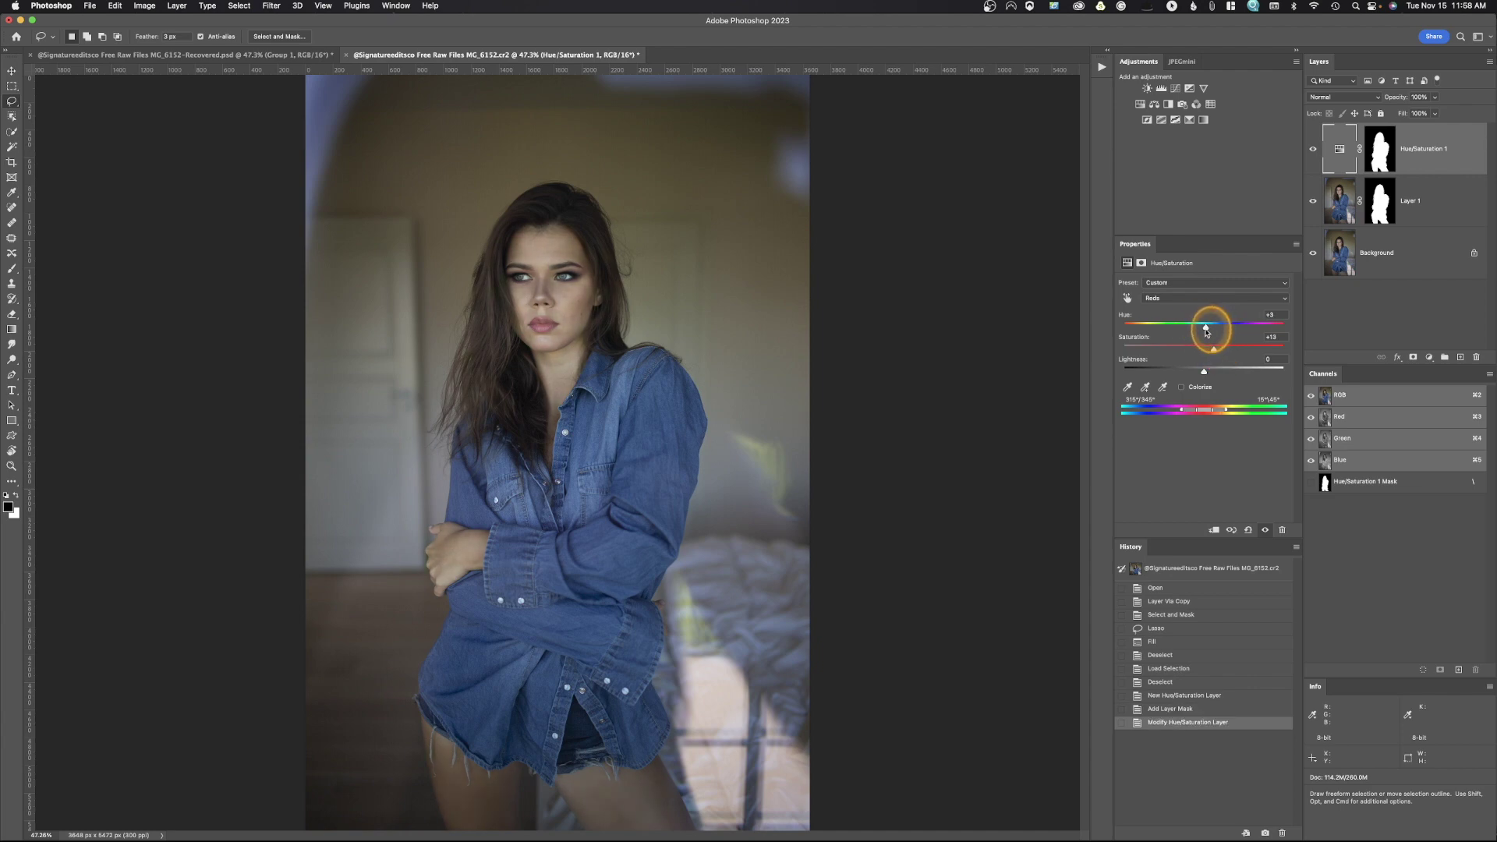
pyautogui.moveTo(1205, 332); pyautogui.dragTo(1205, 332)
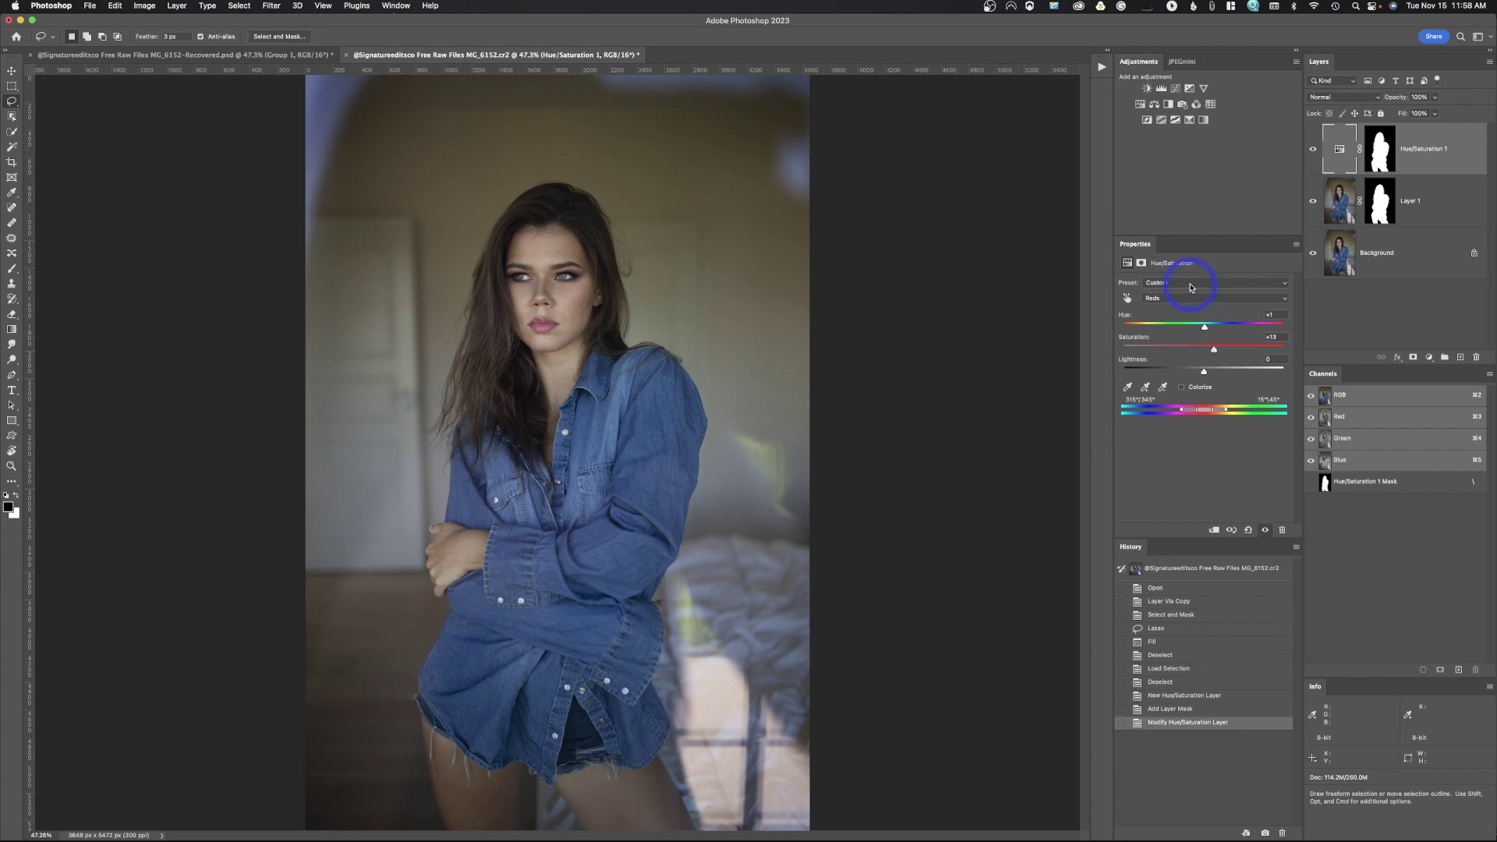
# Set the Yellows saturation of the Hue/Saturation 1 layer to +14
pyautogui.click(1191, 299)
pyautogui.click(1220, 312)
pyautogui.moveTo(1207, 352); pyautogui.dragTo(1216, 351)
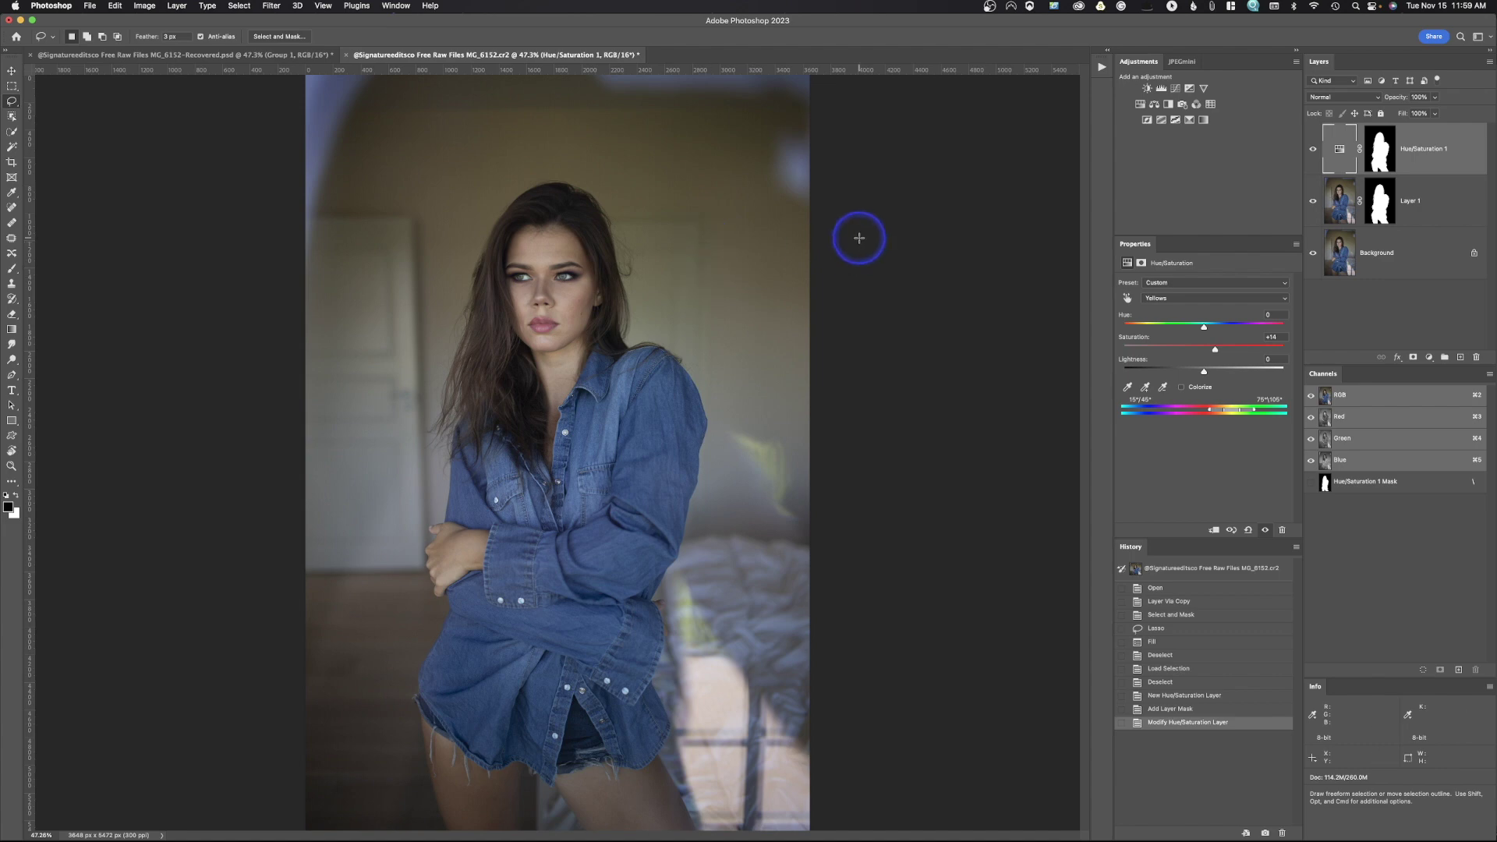
# Add a Black & White adjustment layer, replace its mask with a copy of the Hue/Saturation 1 mask, and invert the copy
pyautogui.click(1168, 105)
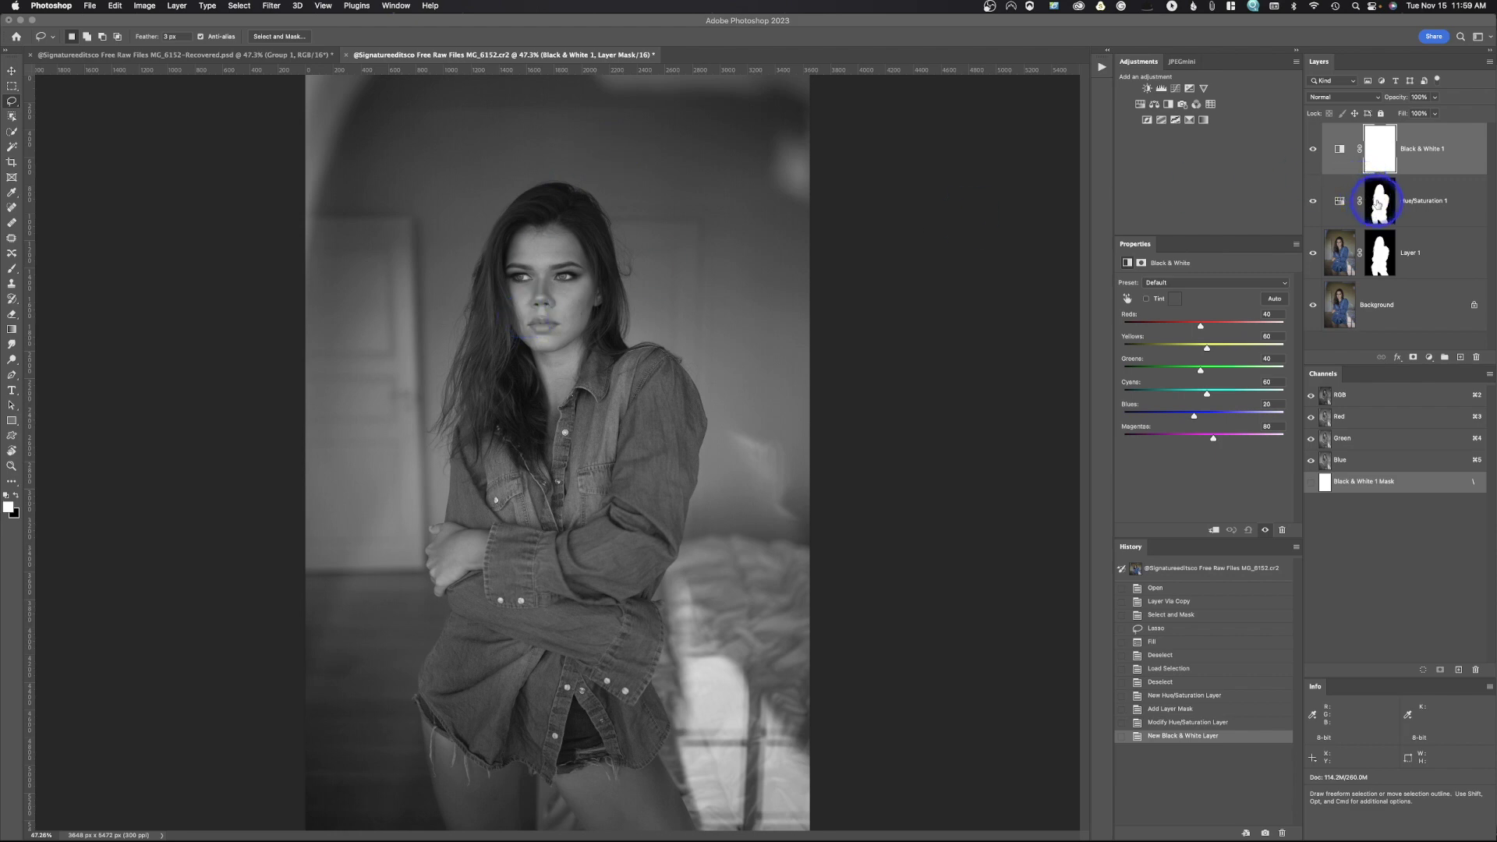
pyautogui.moveTo(1380, 207); pyautogui.dragTo(1377, 140)
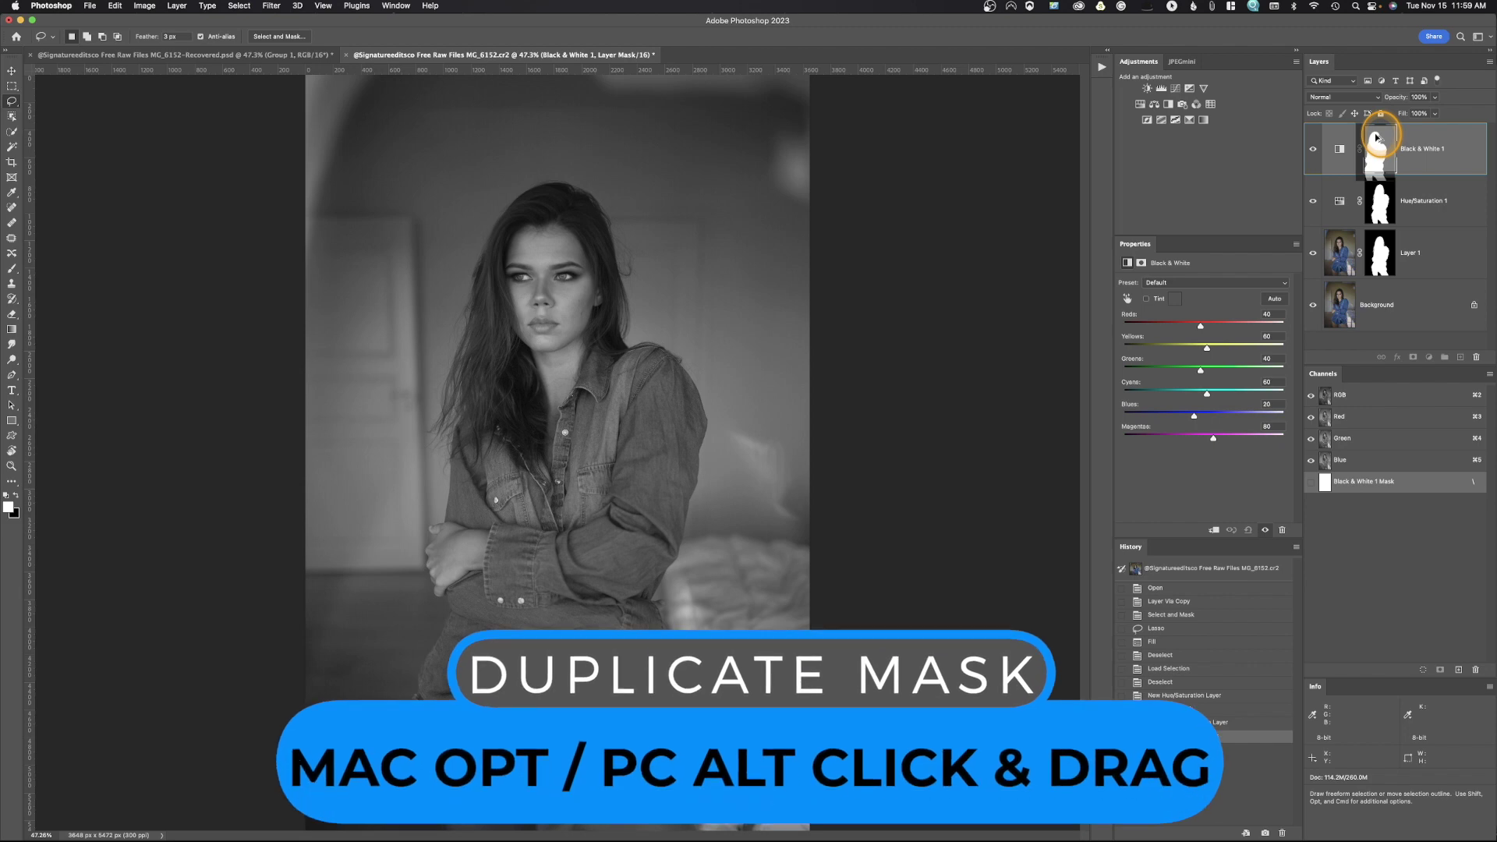
pyautogui.moveTo(1377, 139); pyautogui.dragTo(1377, 142)
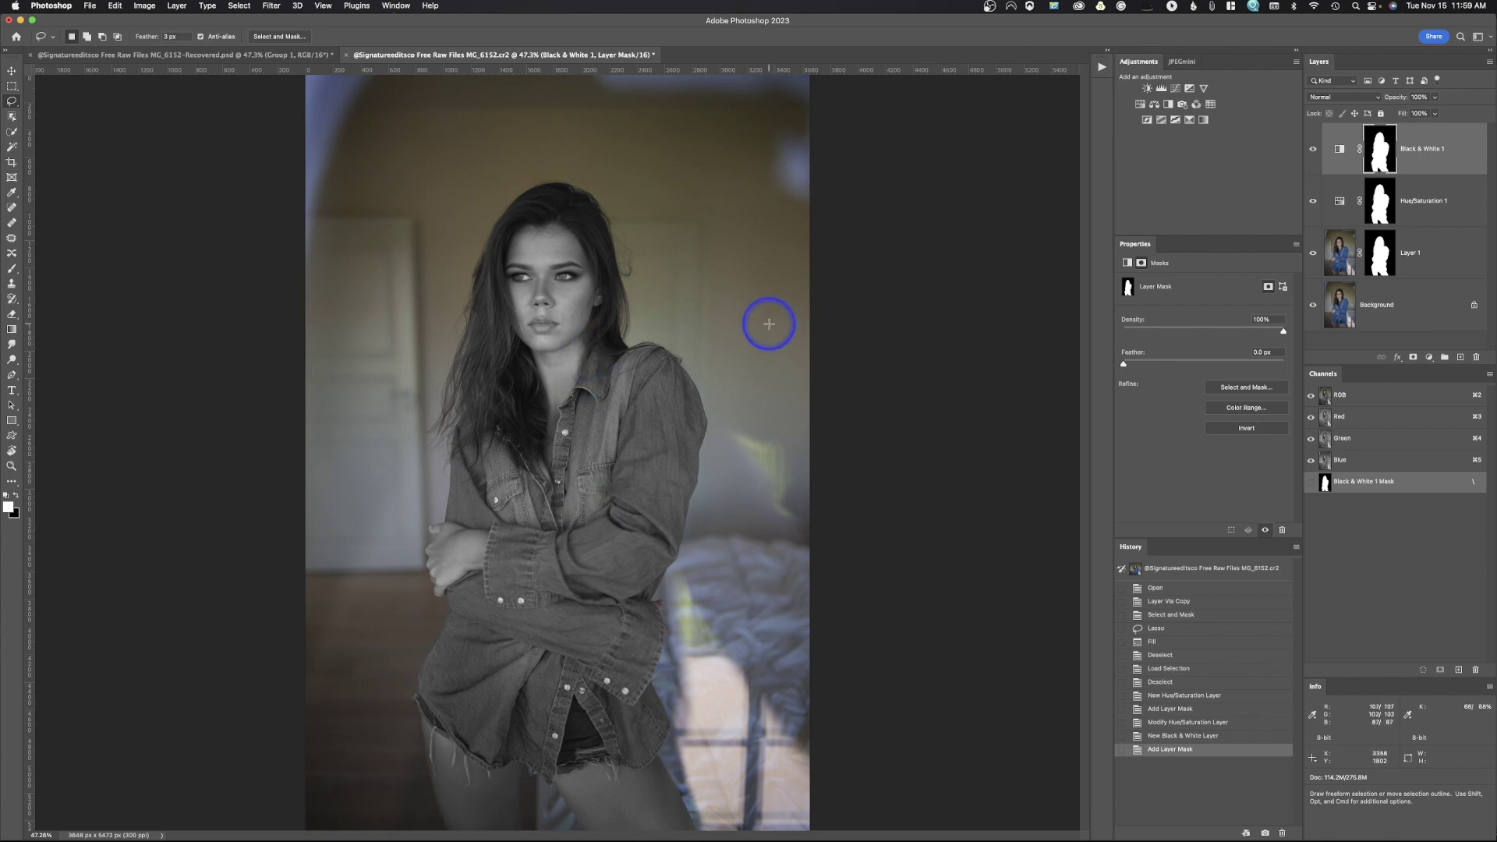
pyautogui.click(1377, 164)
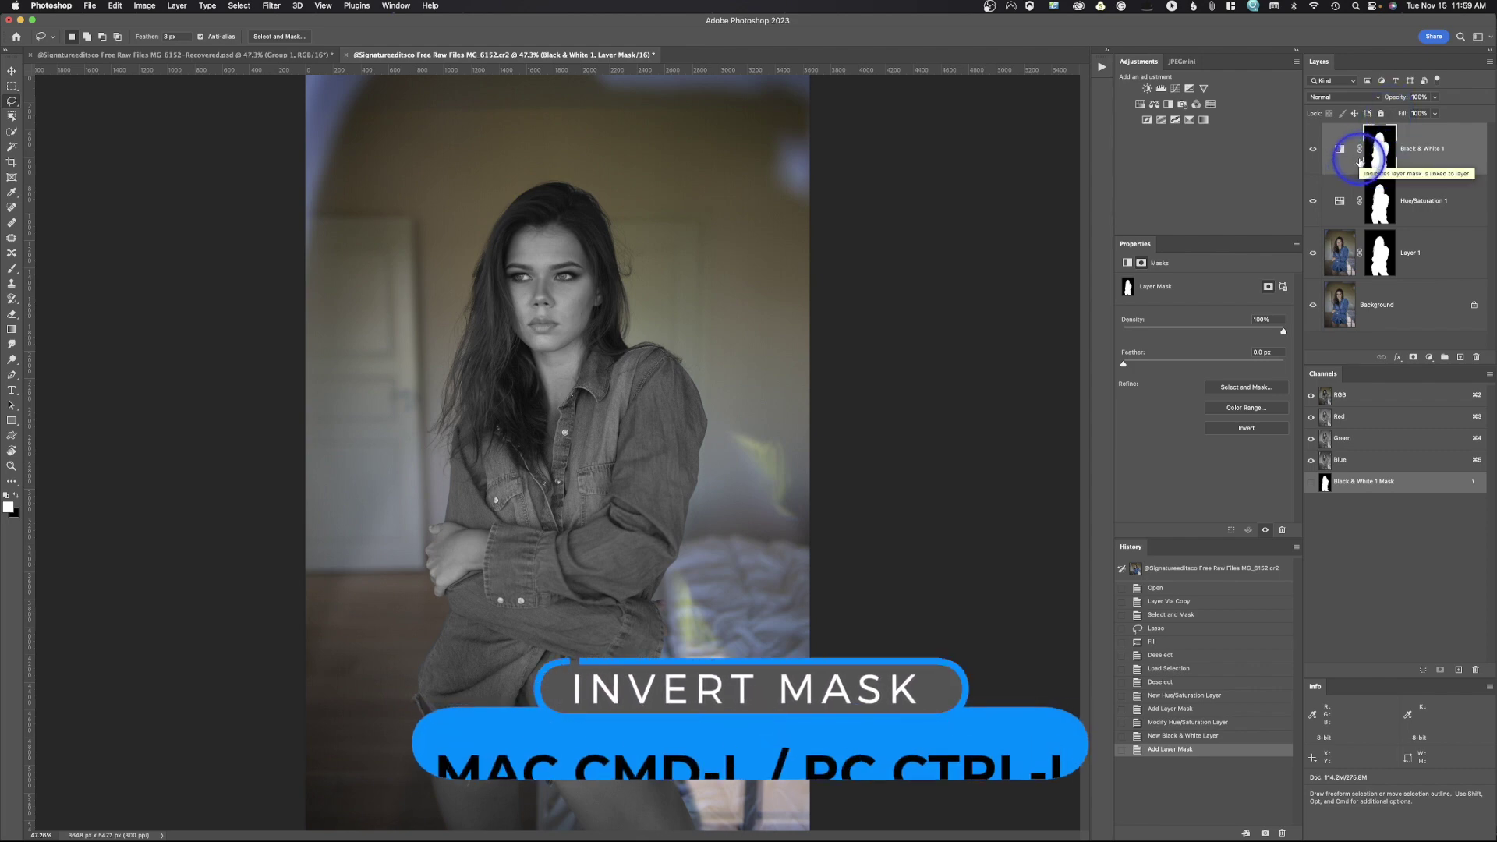
pyautogui.press('super+i')
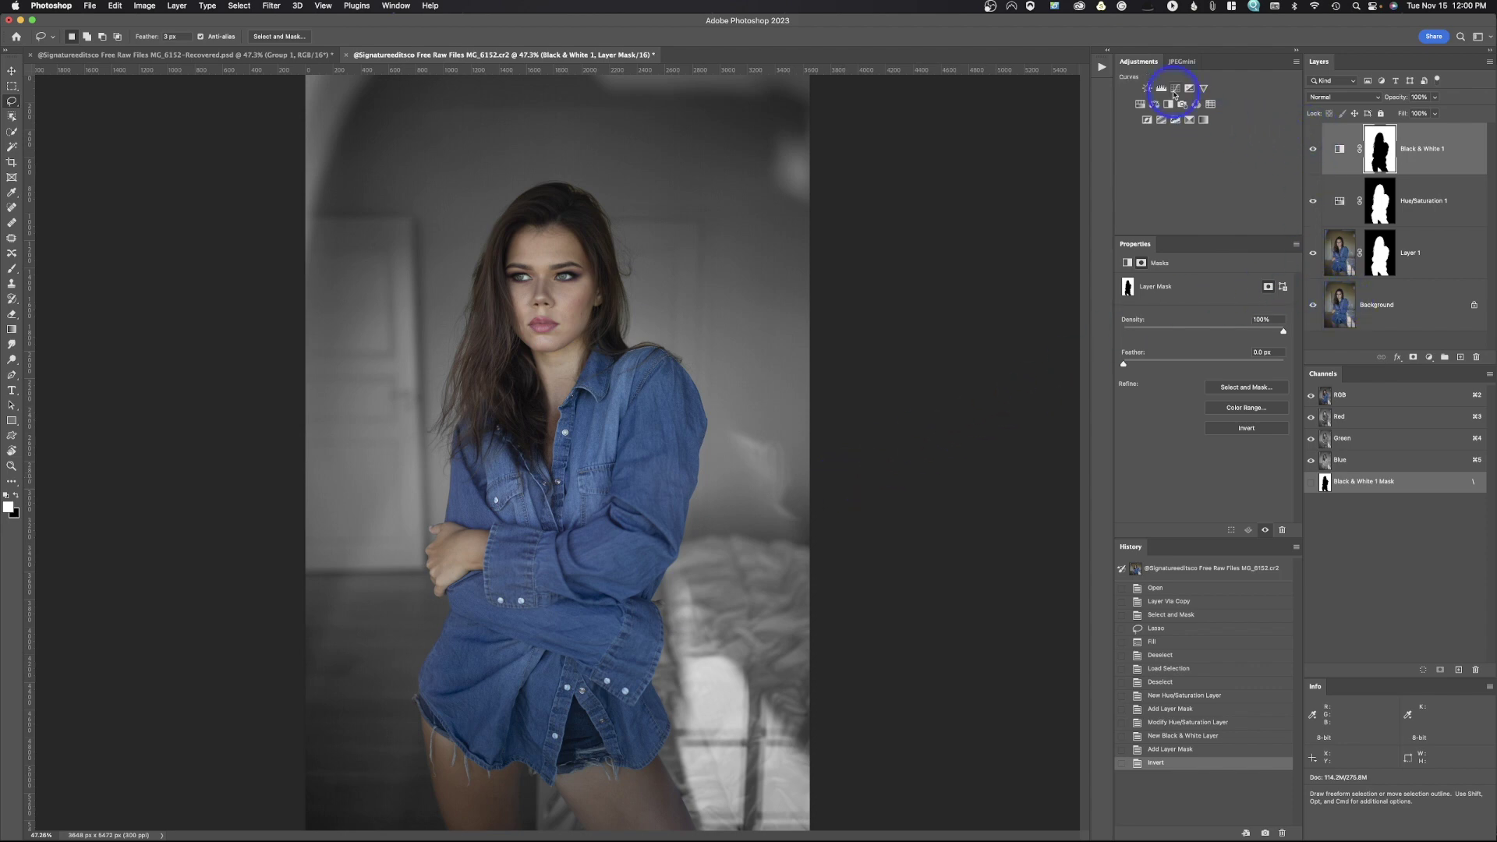
# Add a Solid Color fill layer in dark brown, hex 4f321b
pyautogui.click(1428, 356)
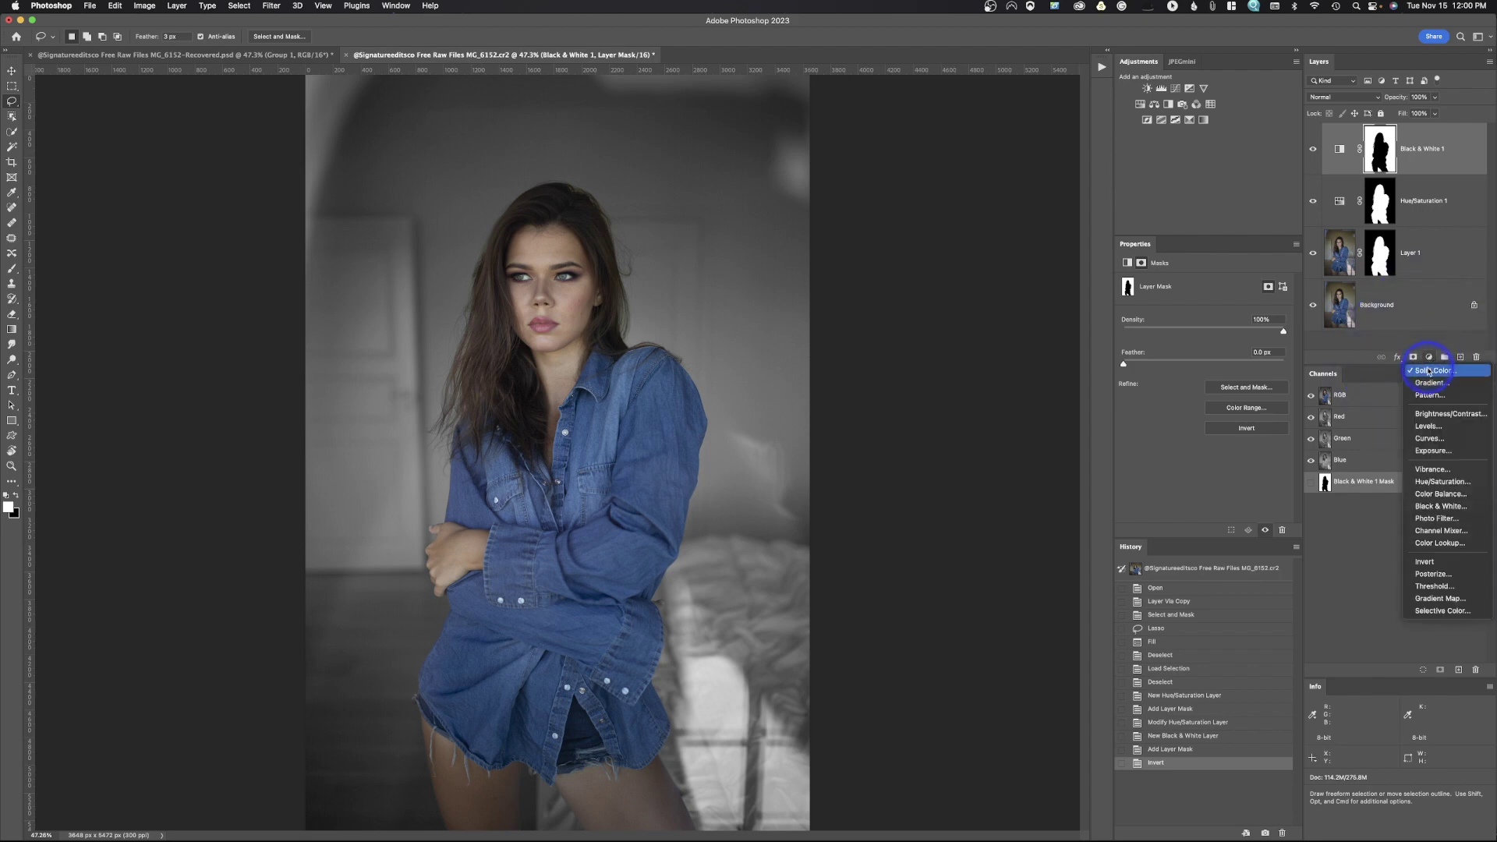
pyautogui.click(1429, 371)
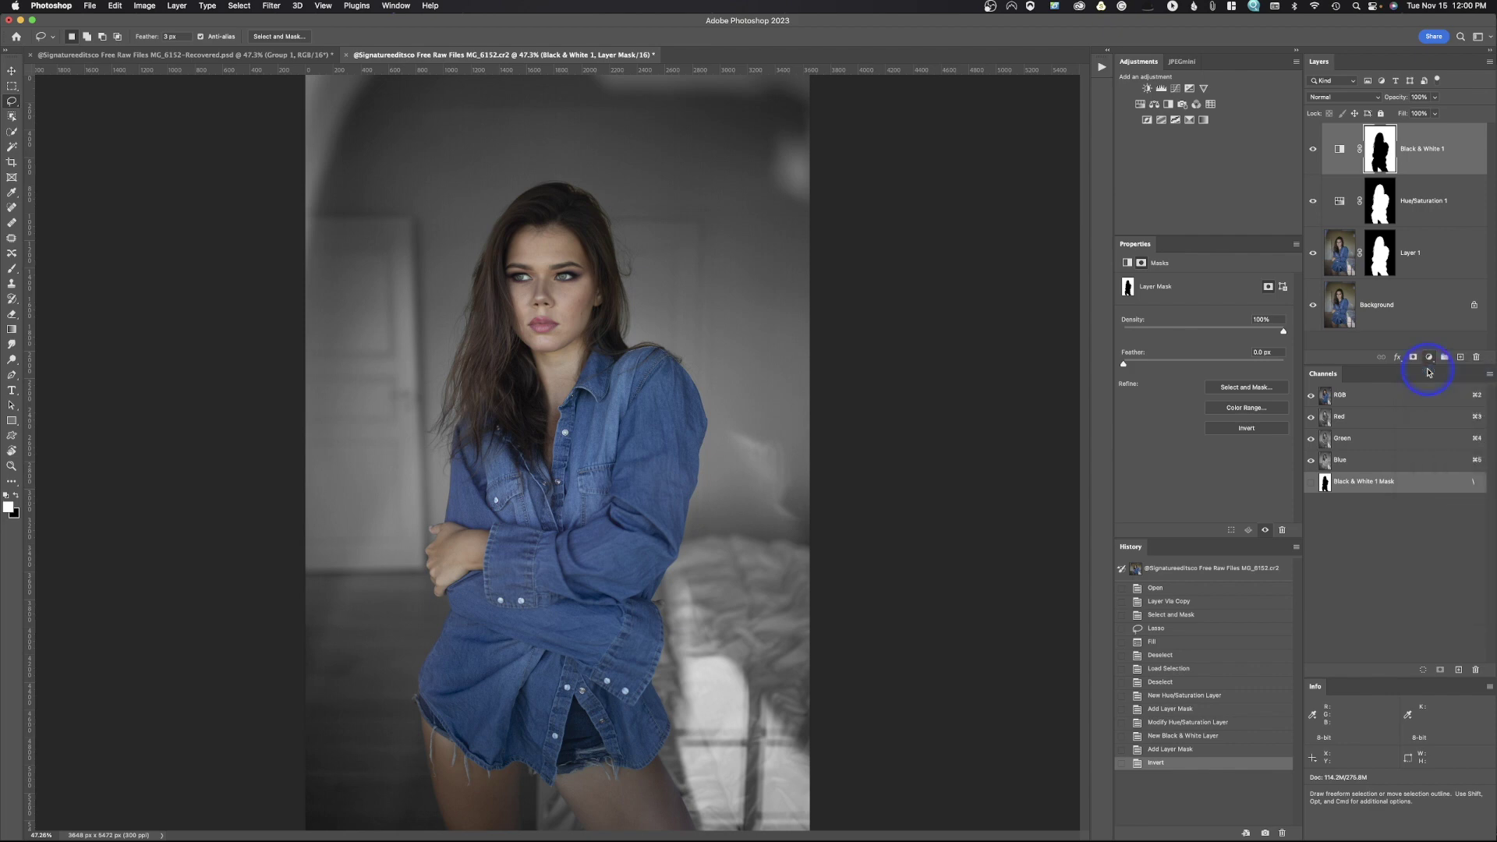
pyautogui.moveTo(948, 219); pyautogui.dragTo(947, 311)
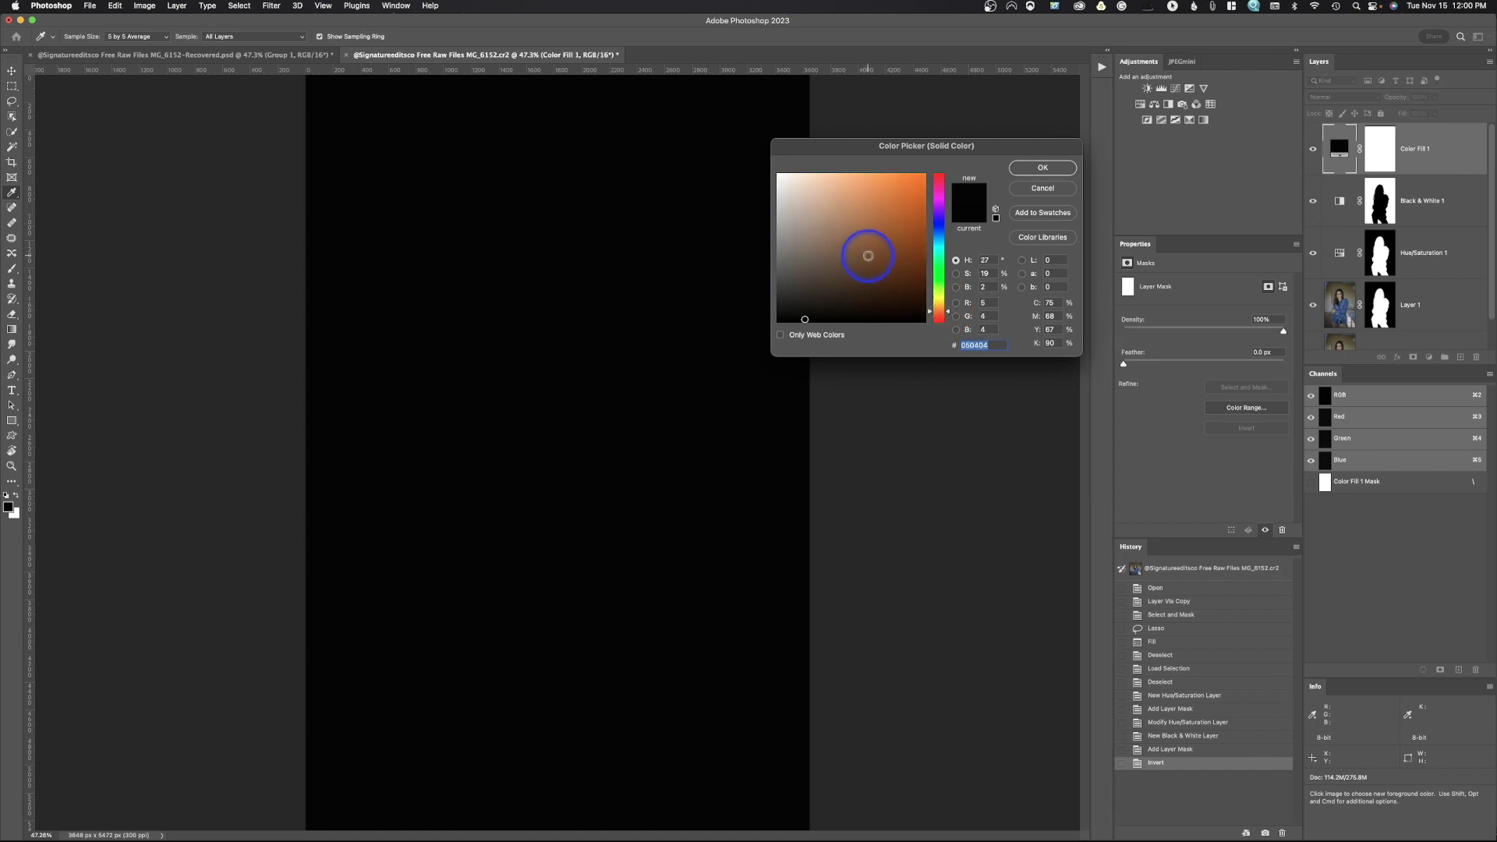
pyautogui.moveTo(868, 256); pyautogui.dragTo(872, 265)
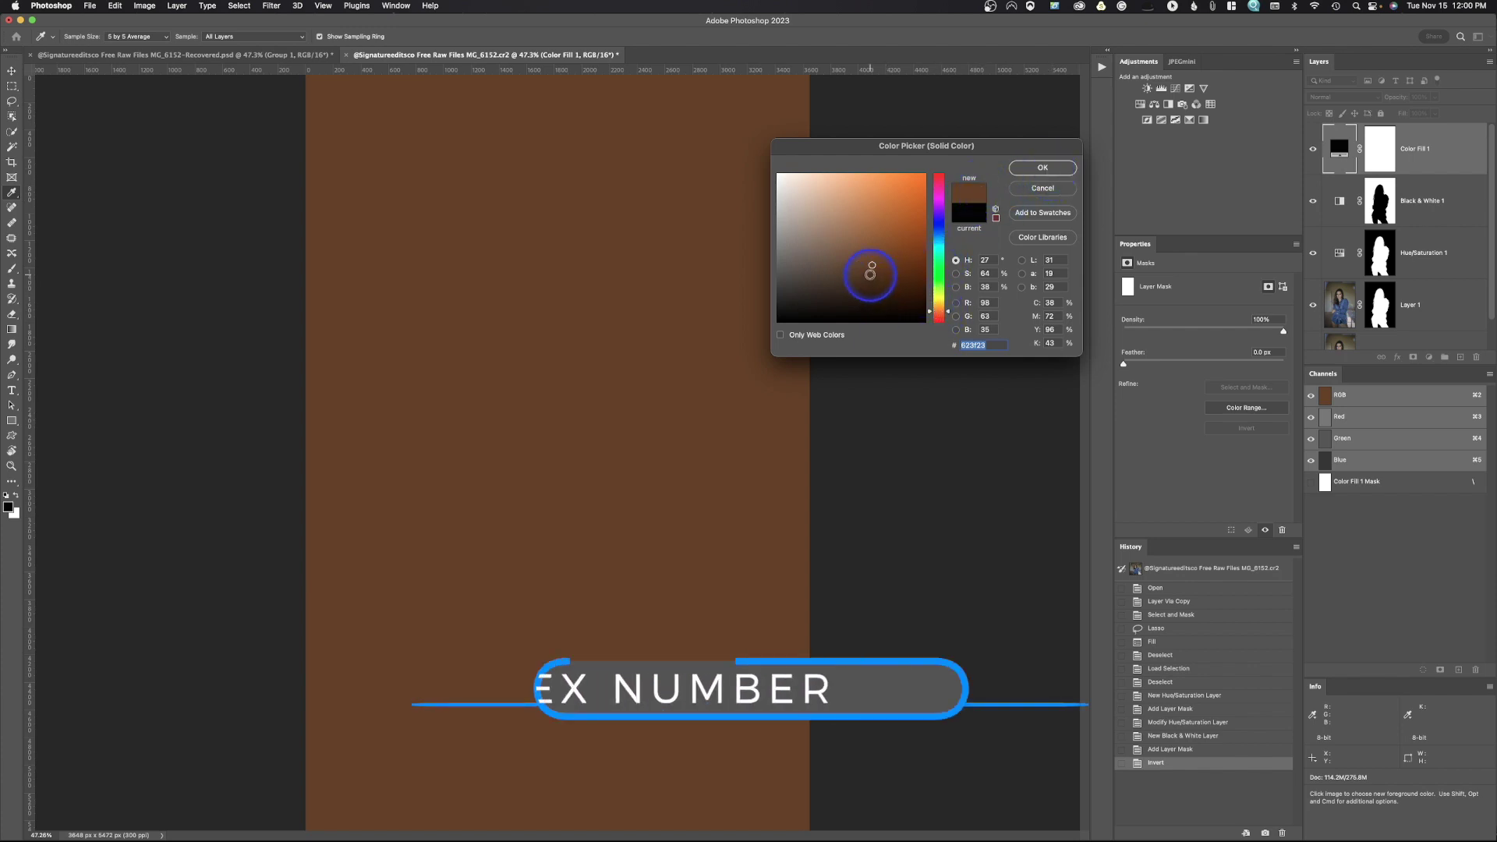
pyautogui.write('4f321b')
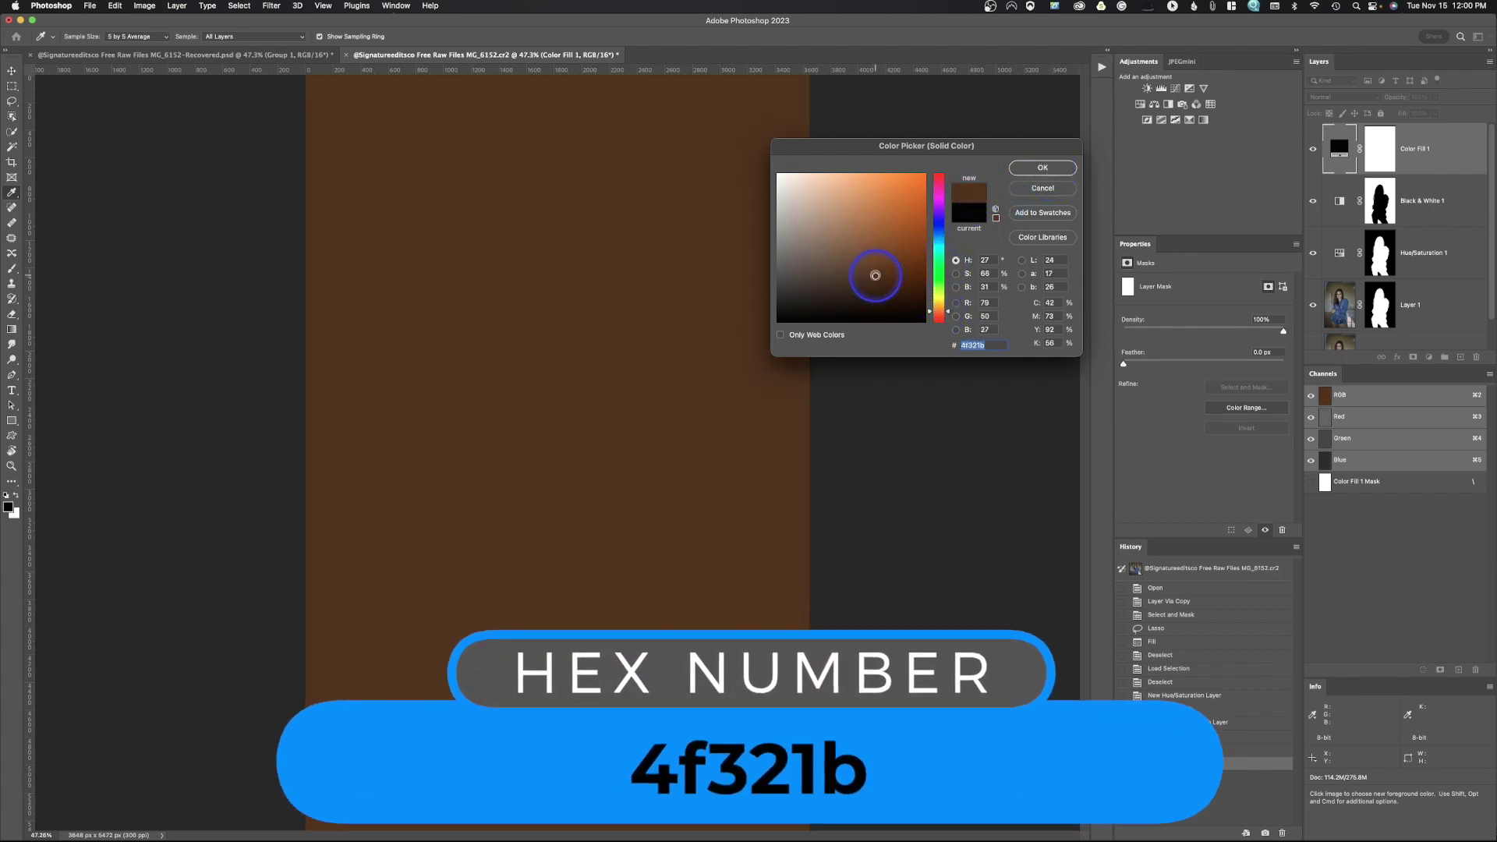
pyautogui.click(1043, 167)
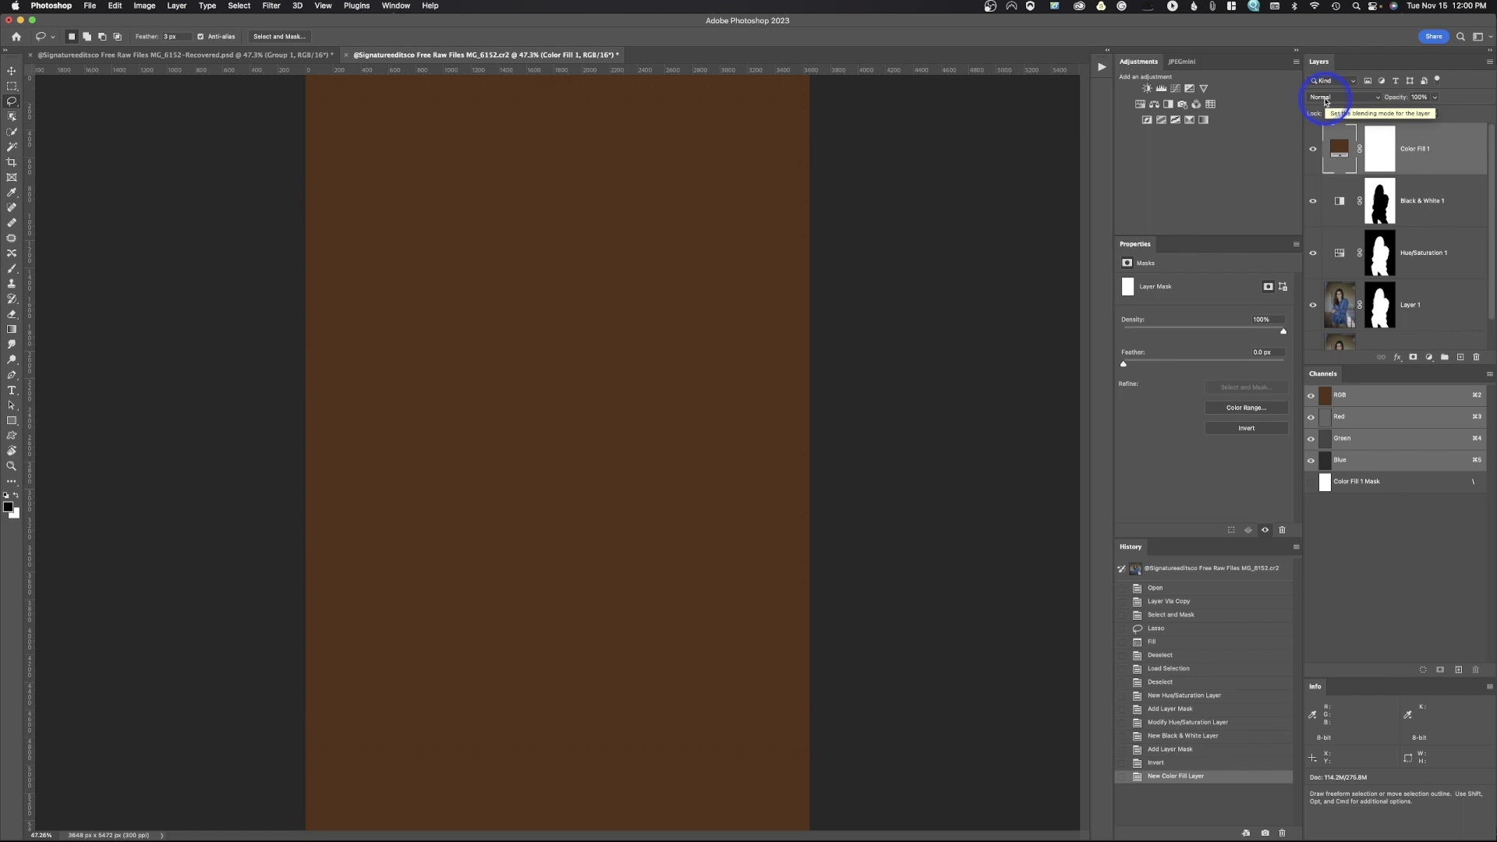
# Set the brown fill layer's blending mode to Color and its opacity to 49%
pyautogui.click(1326, 99)
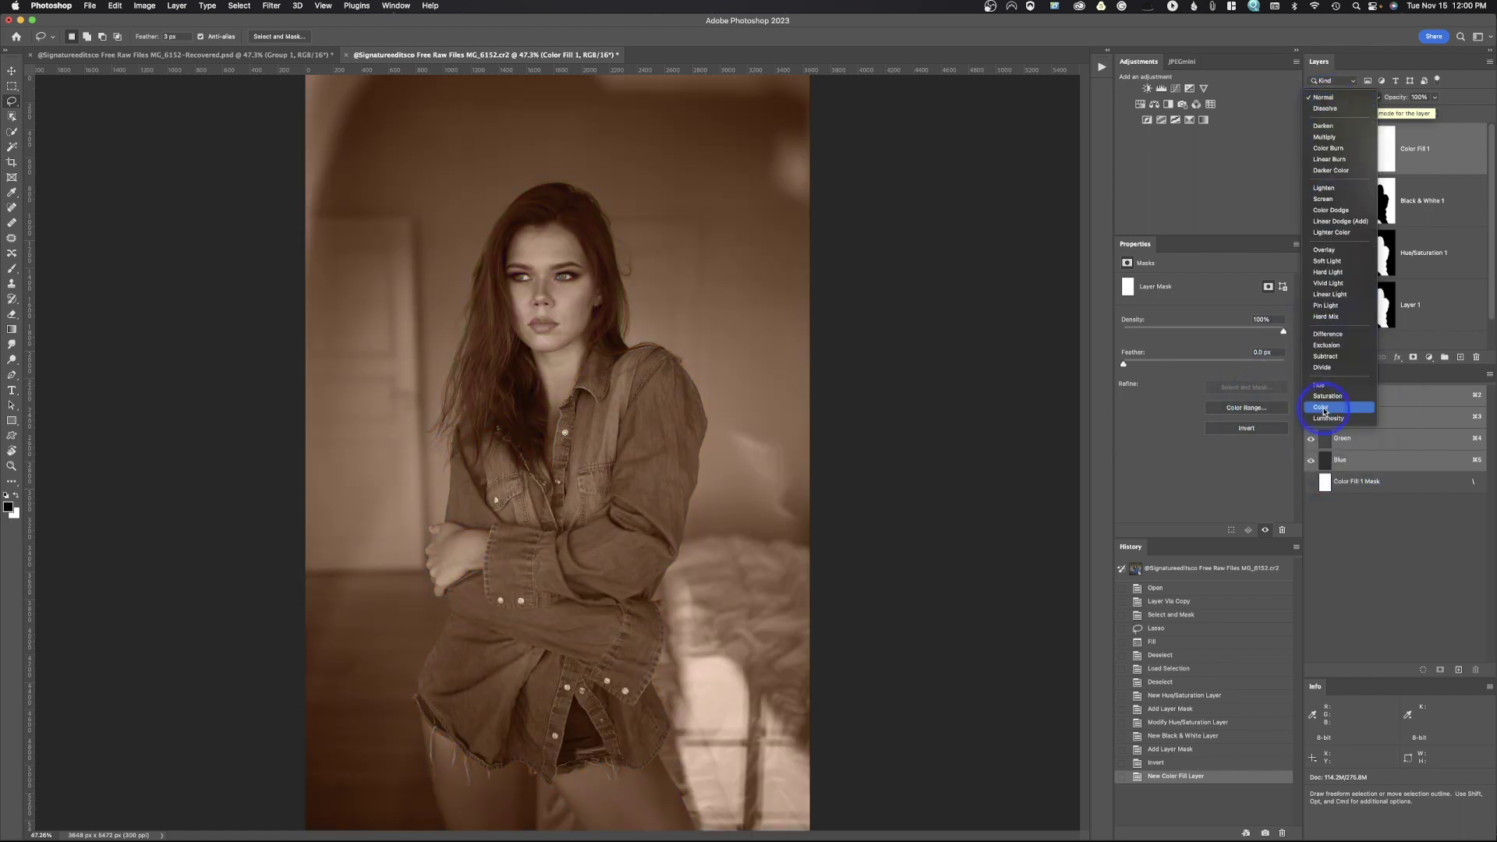
pyautogui.click(1324, 411)
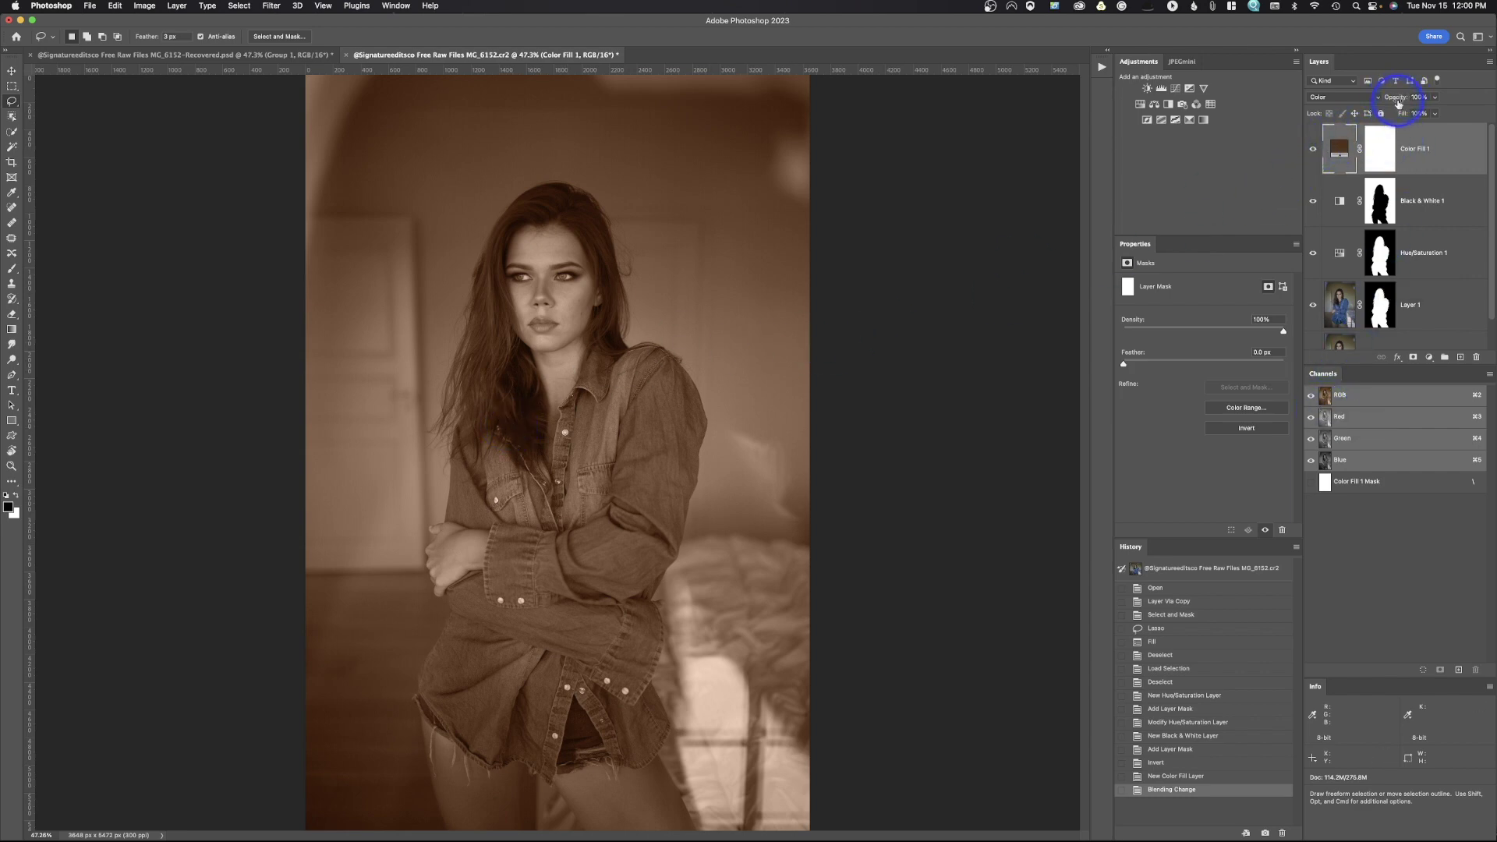
pyautogui.moveTo(1398, 101); pyautogui.dragTo(1367, 100)
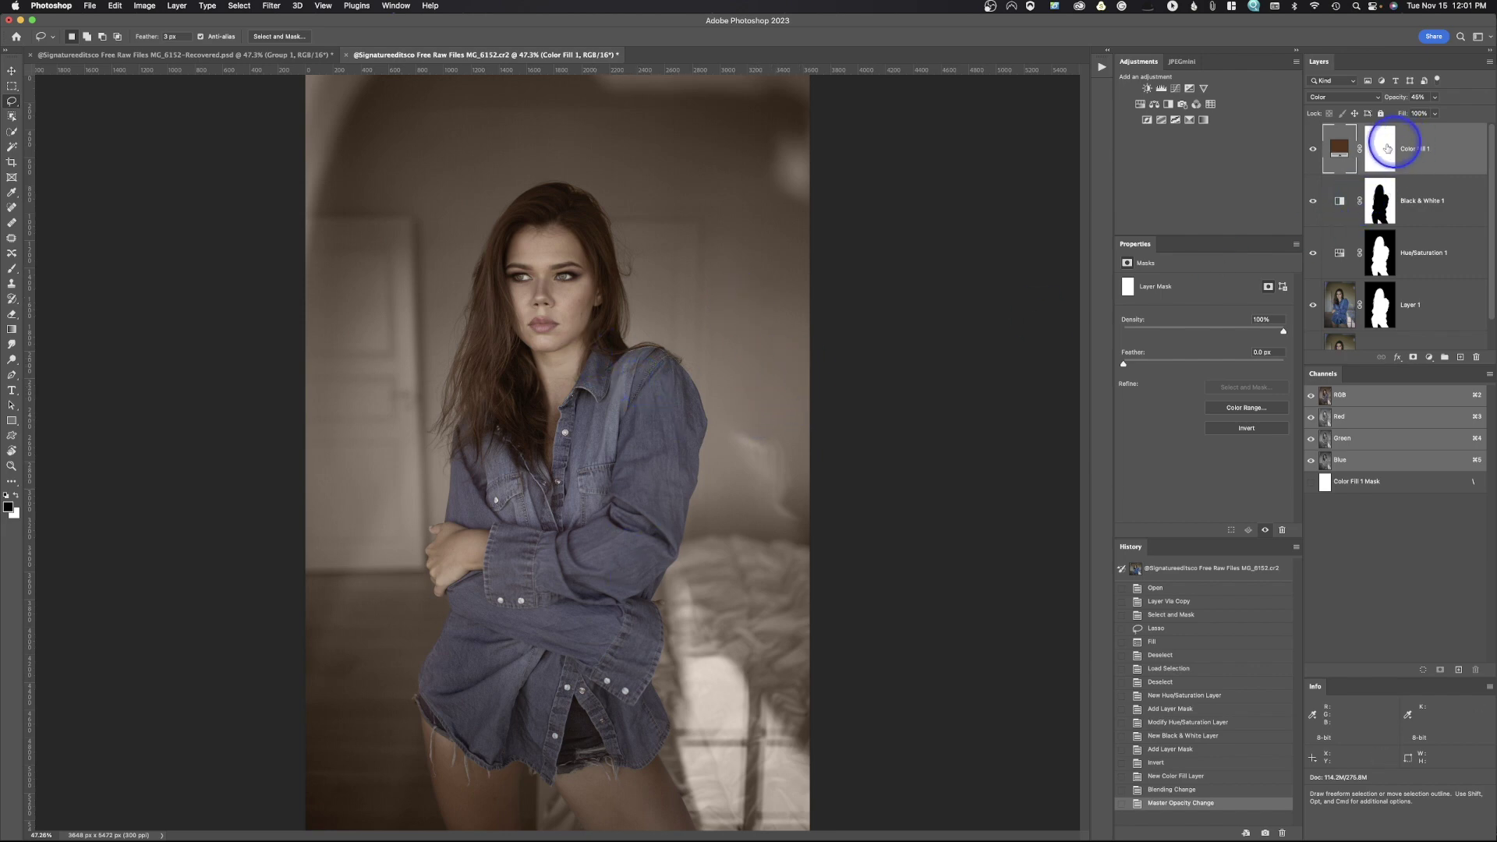
# Hide the Color Fill 1 layer and add a new empty layer above it
pyautogui.click(1314, 151)
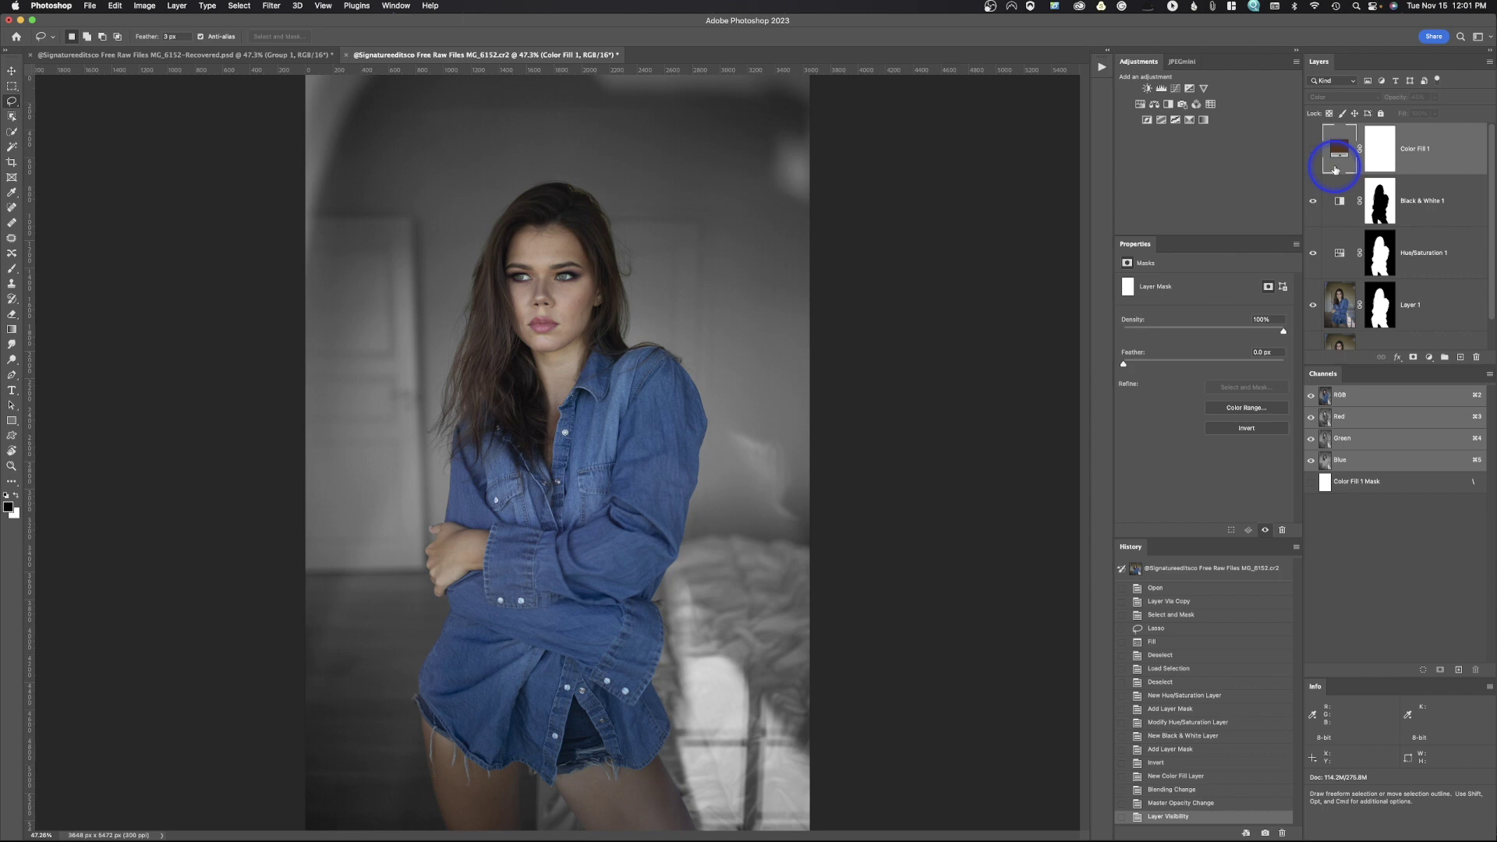
pyautogui.moveTo(1334, 164); pyautogui.dragTo(1366, 175)
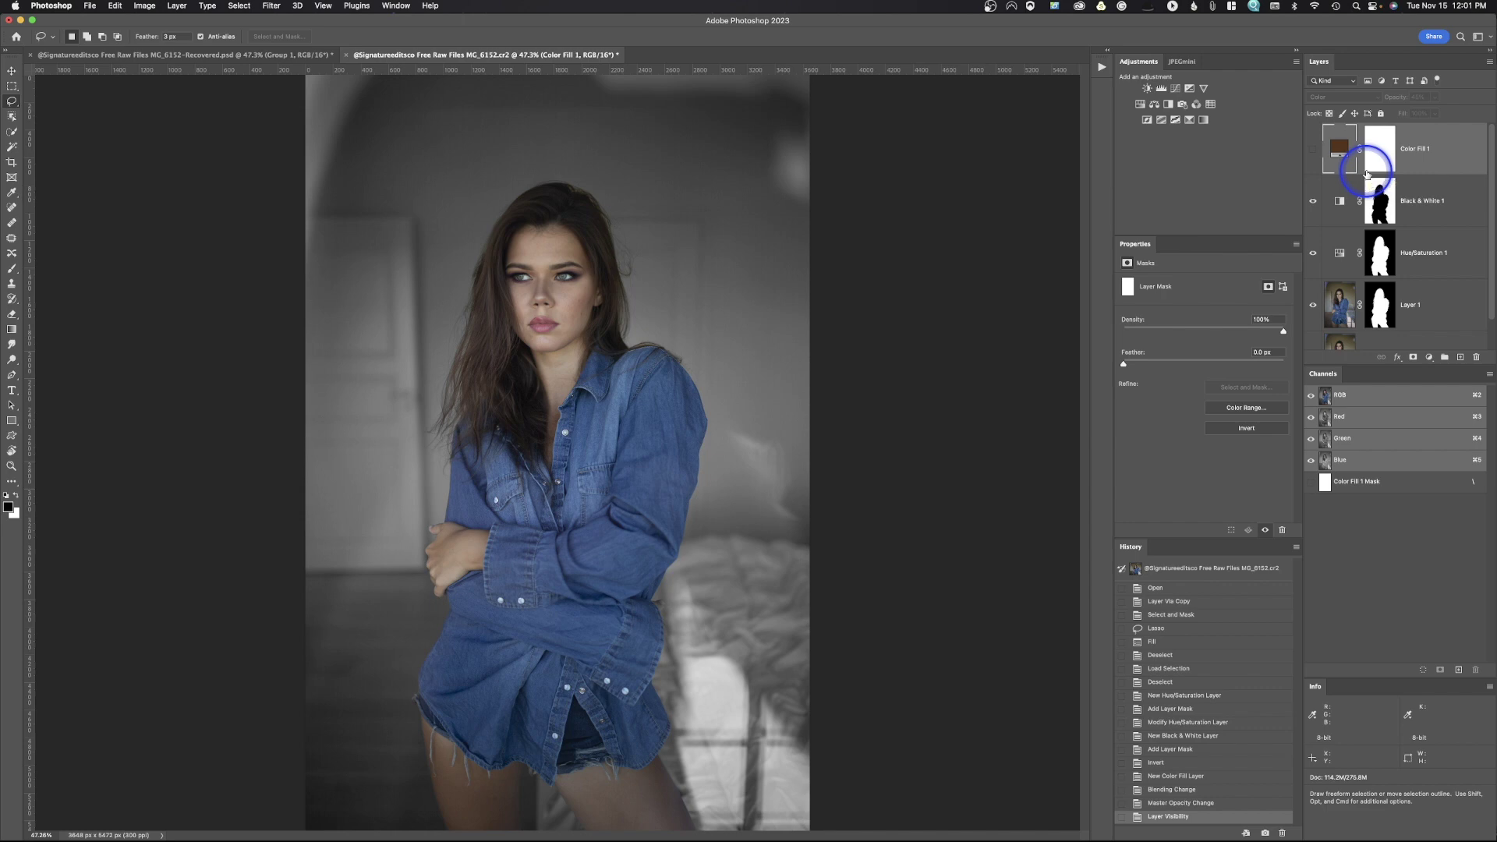
pyautogui.moveTo(1366, 174); pyautogui.dragTo(1243, 133)
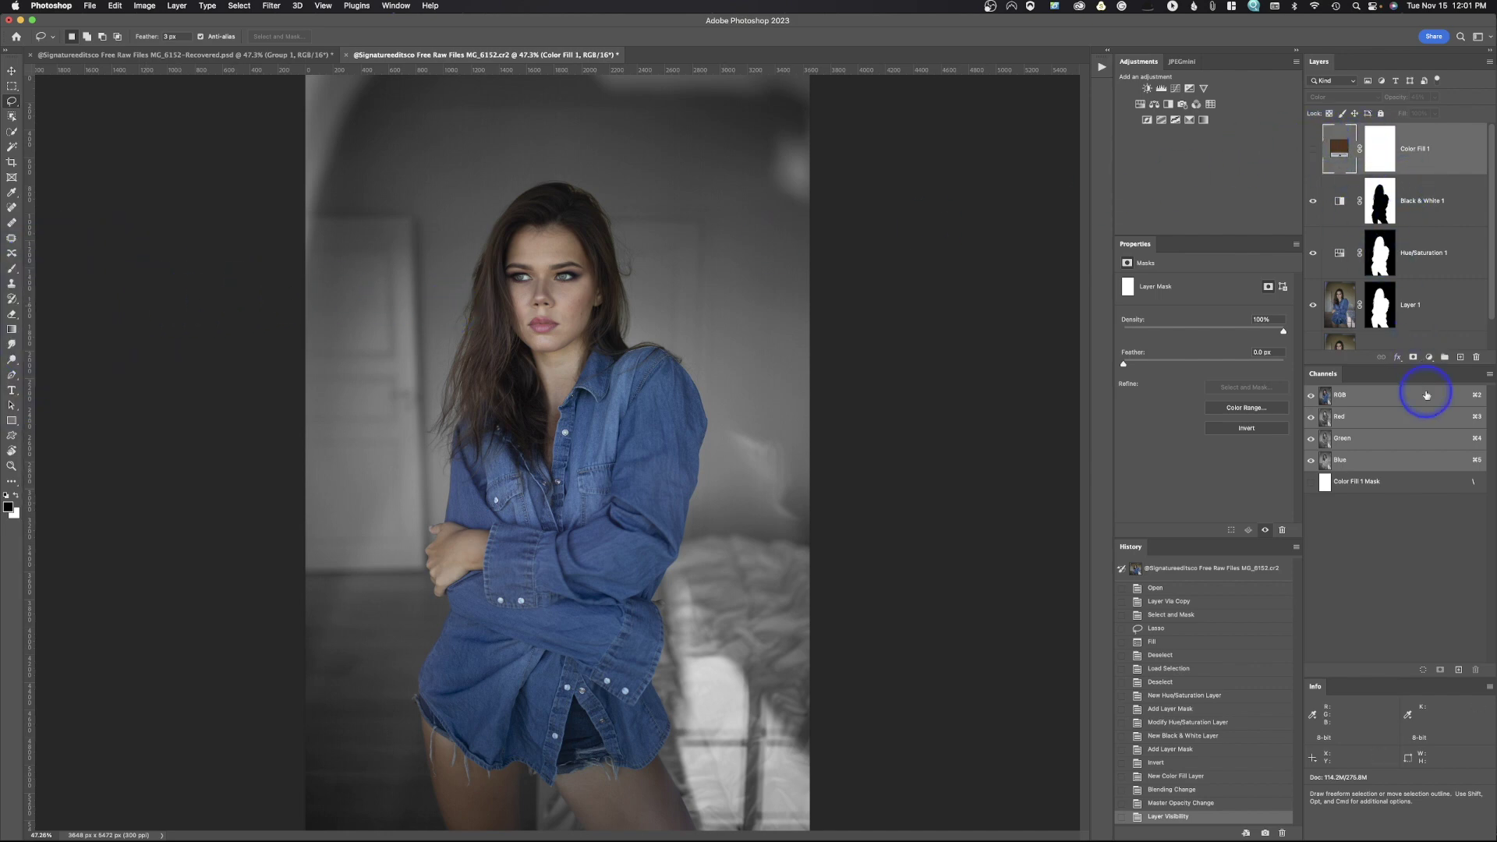
pyautogui.click(1460, 358)
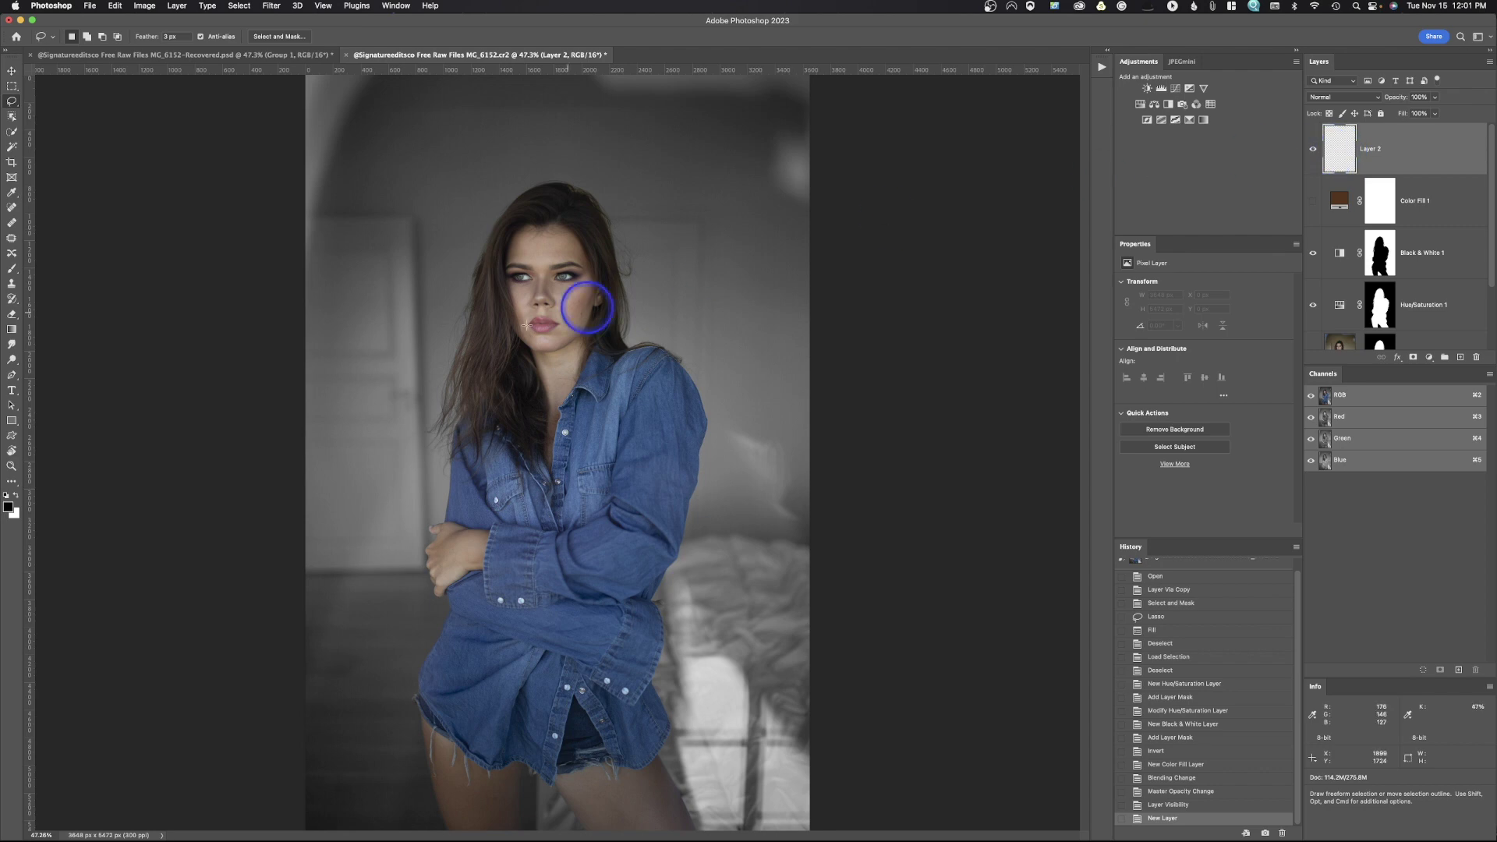
# Set up the Gradient tool with the linear style and the custom blue-and-orange preset, undoing any accidental fill
pyautogui.click(12, 330)
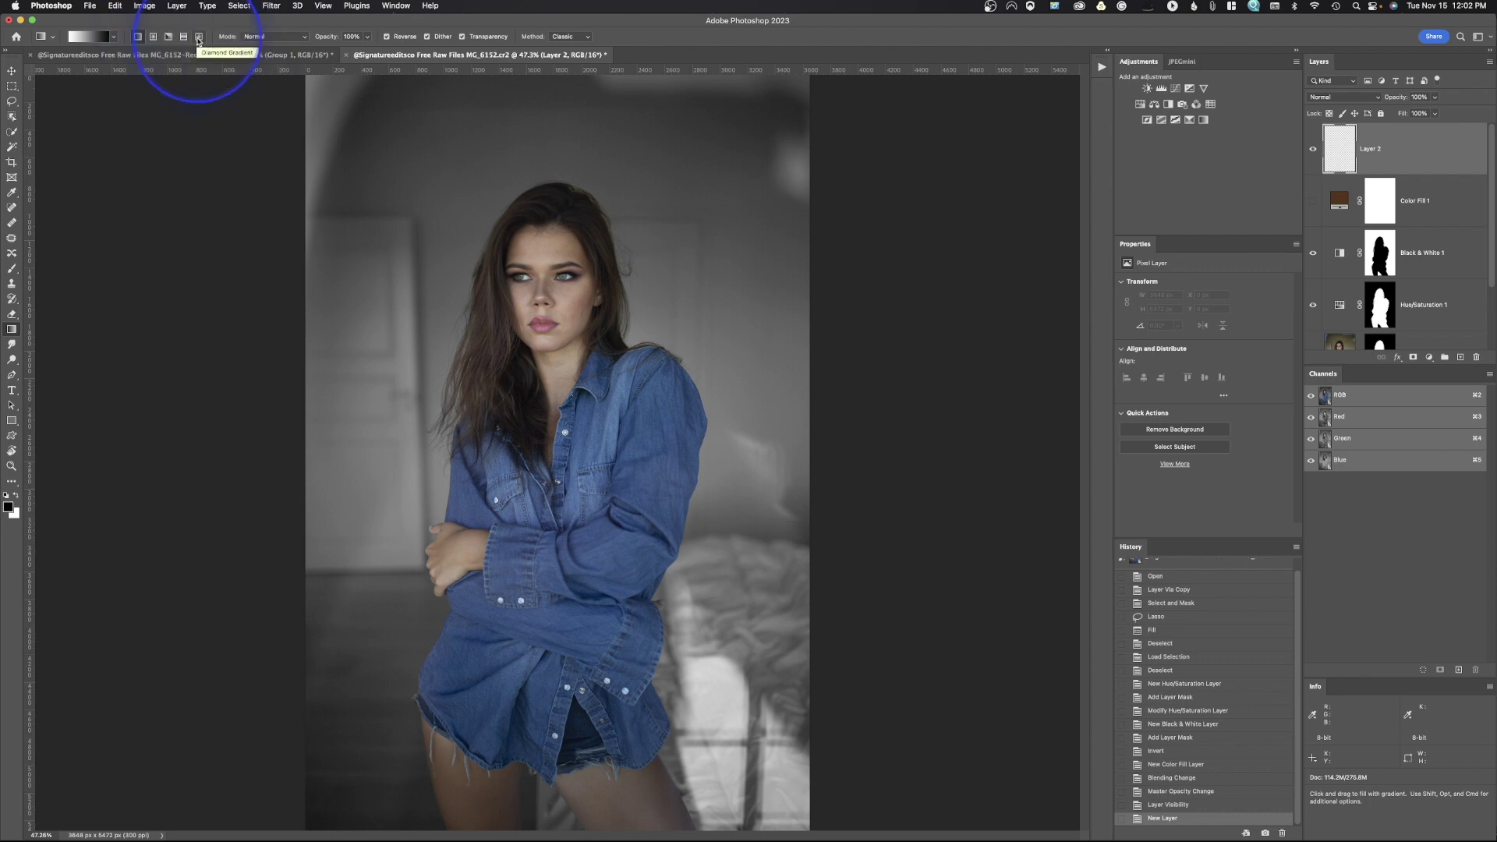
pyautogui.click(141, 39)
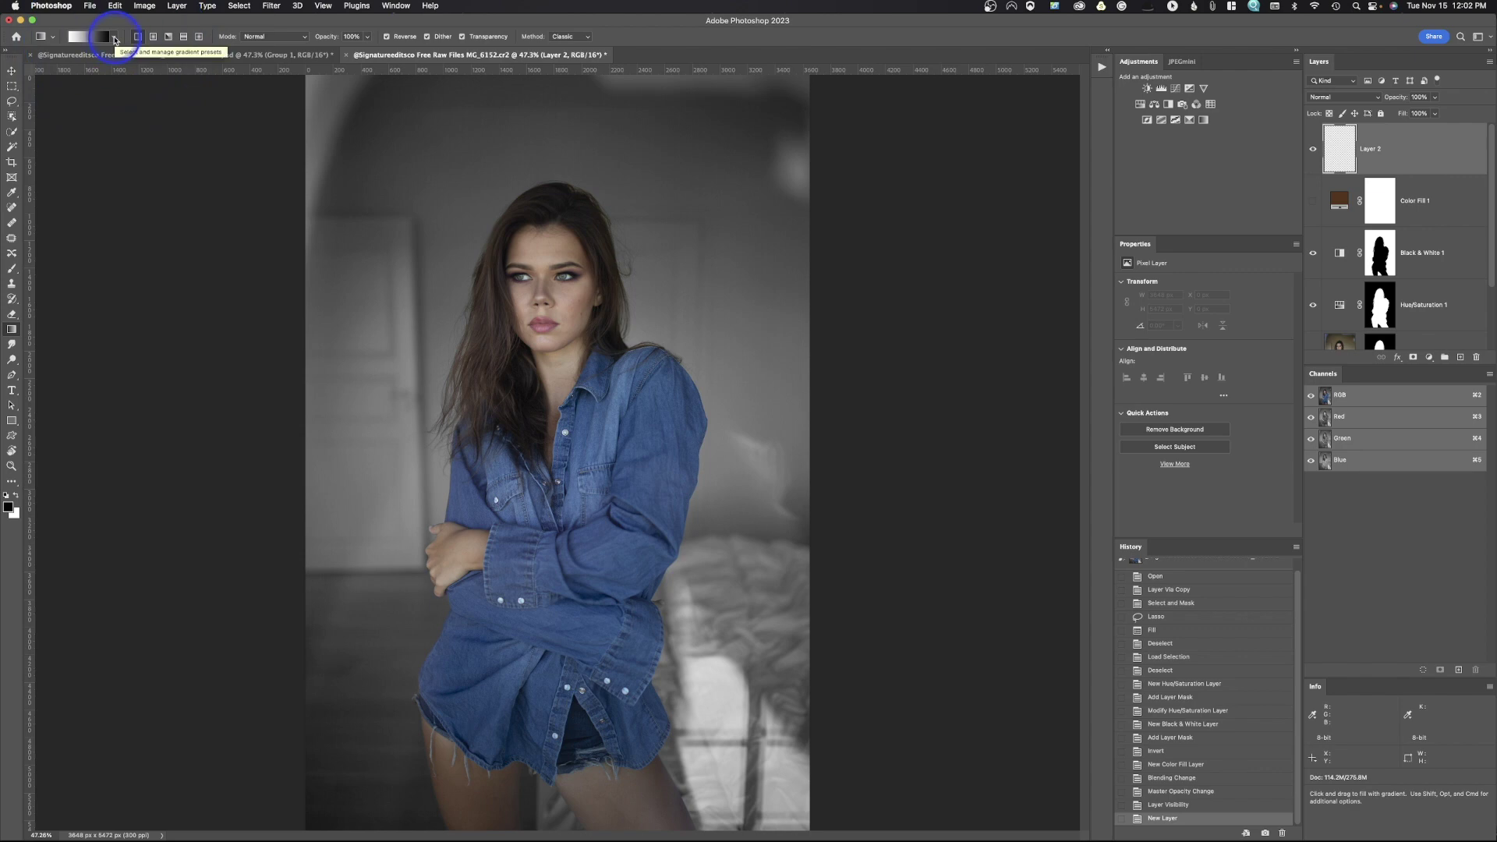
pyautogui.click(116, 40)
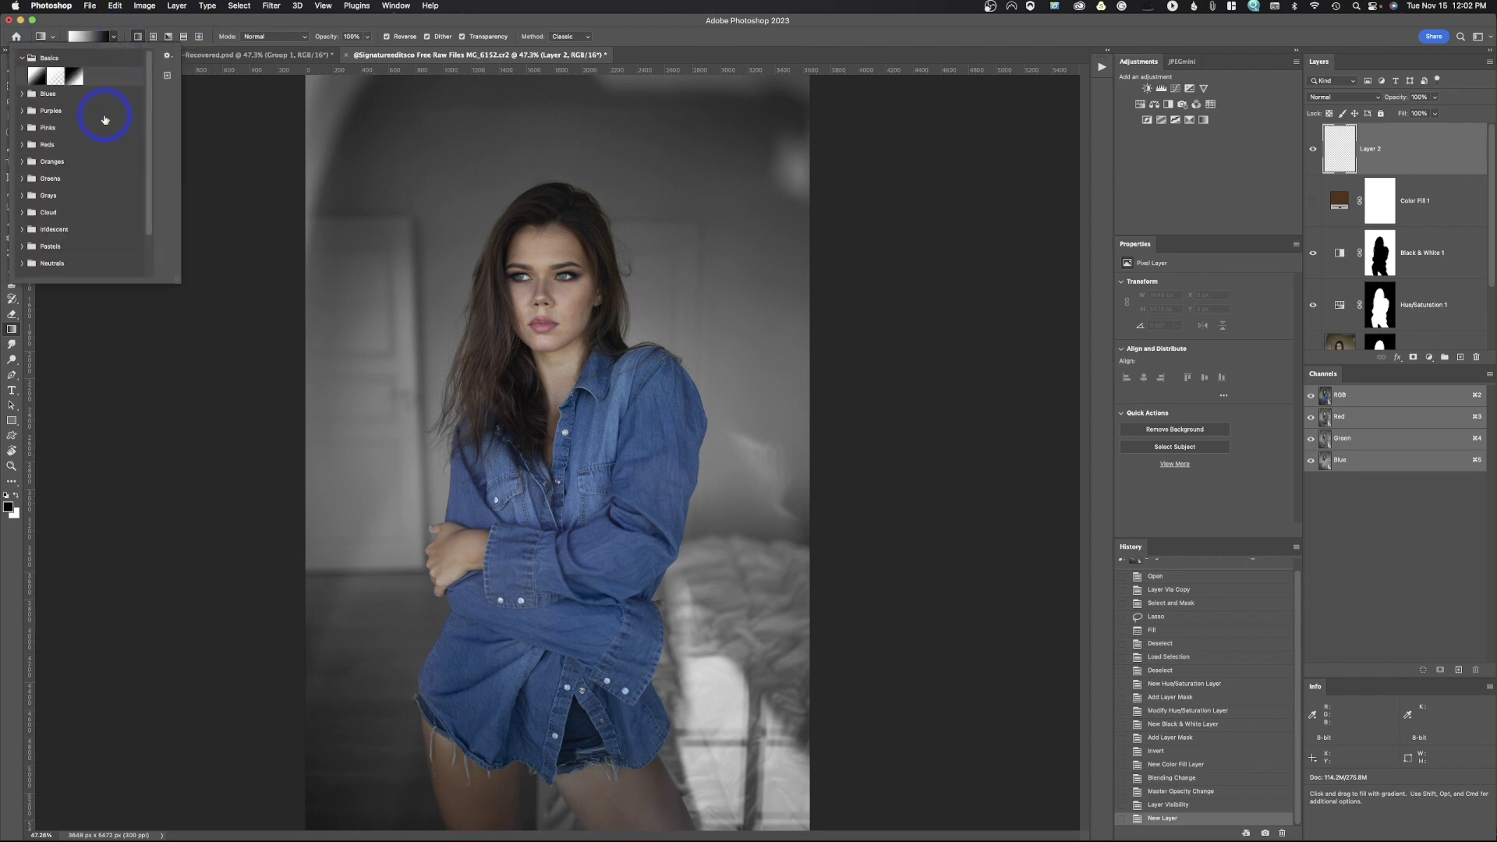
pyautogui.scroll(-3, 107, 121)
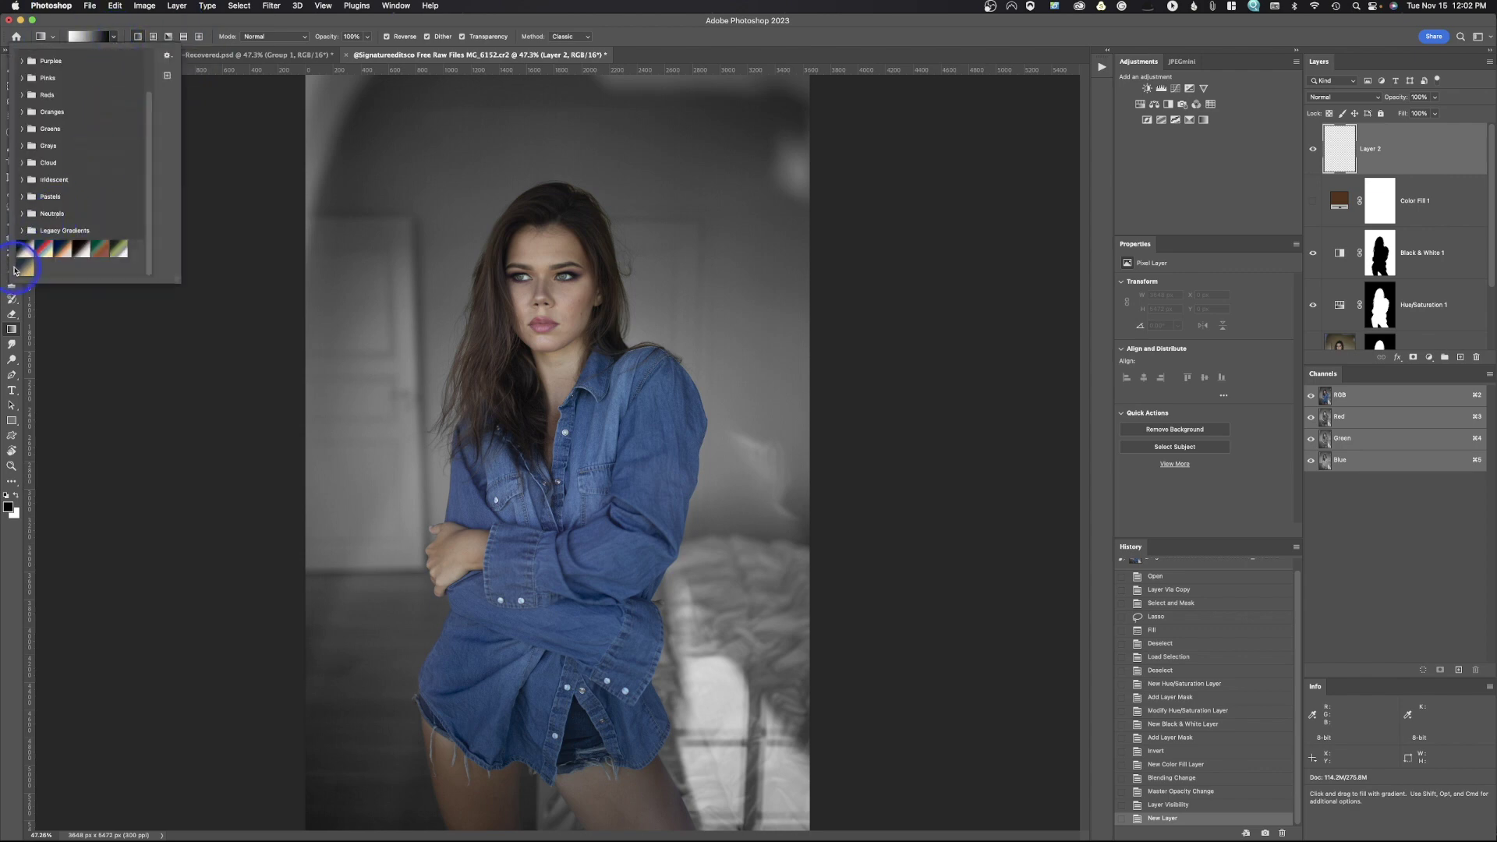
pyautogui.click(23, 270)
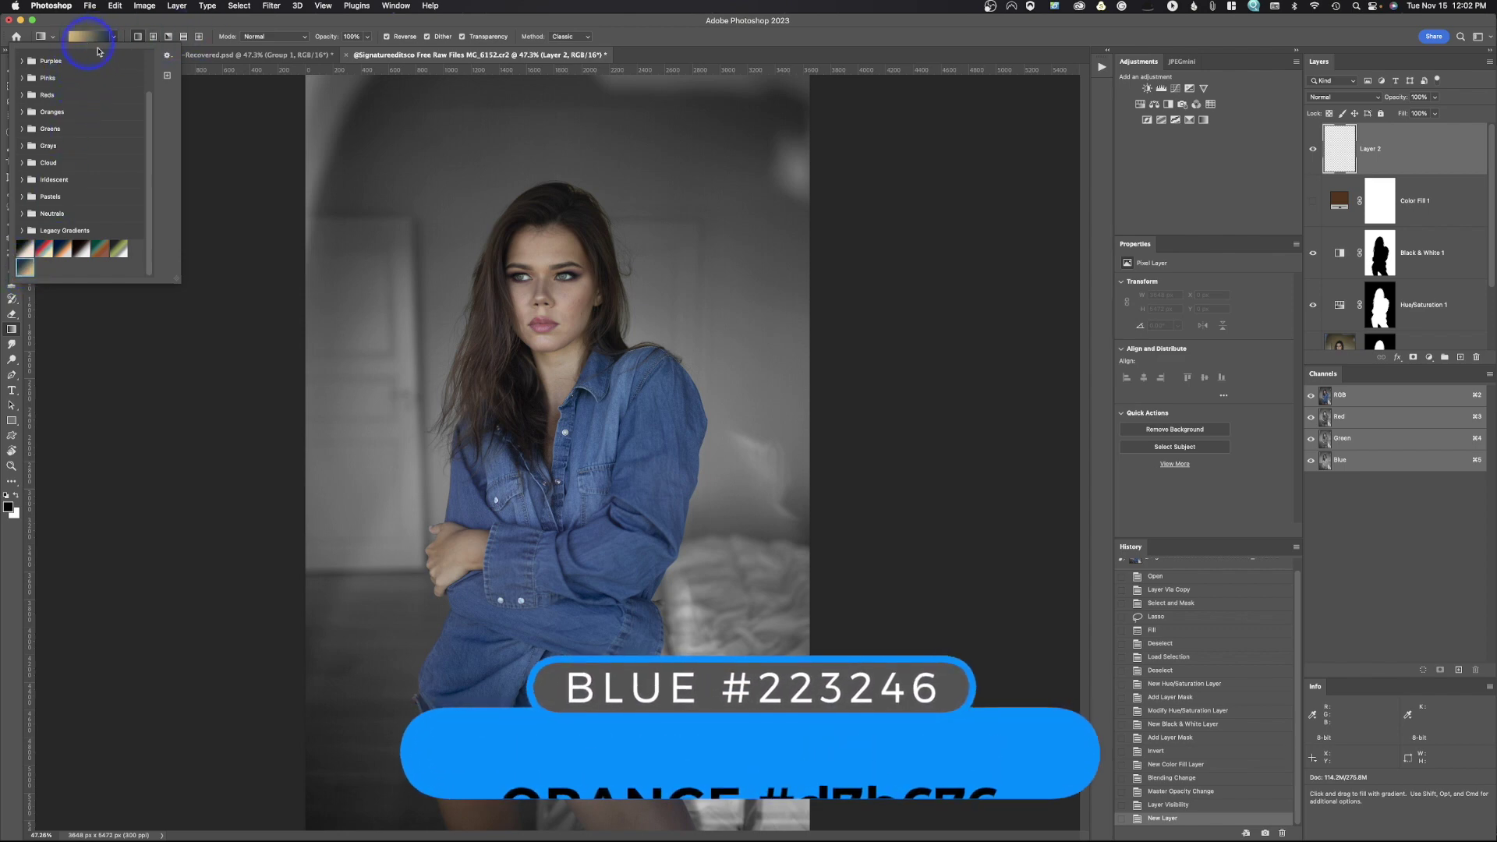
pyautogui.click(244, 138)
pyautogui.moveTo(244, 138); pyautogui.dragTo(244, 140)
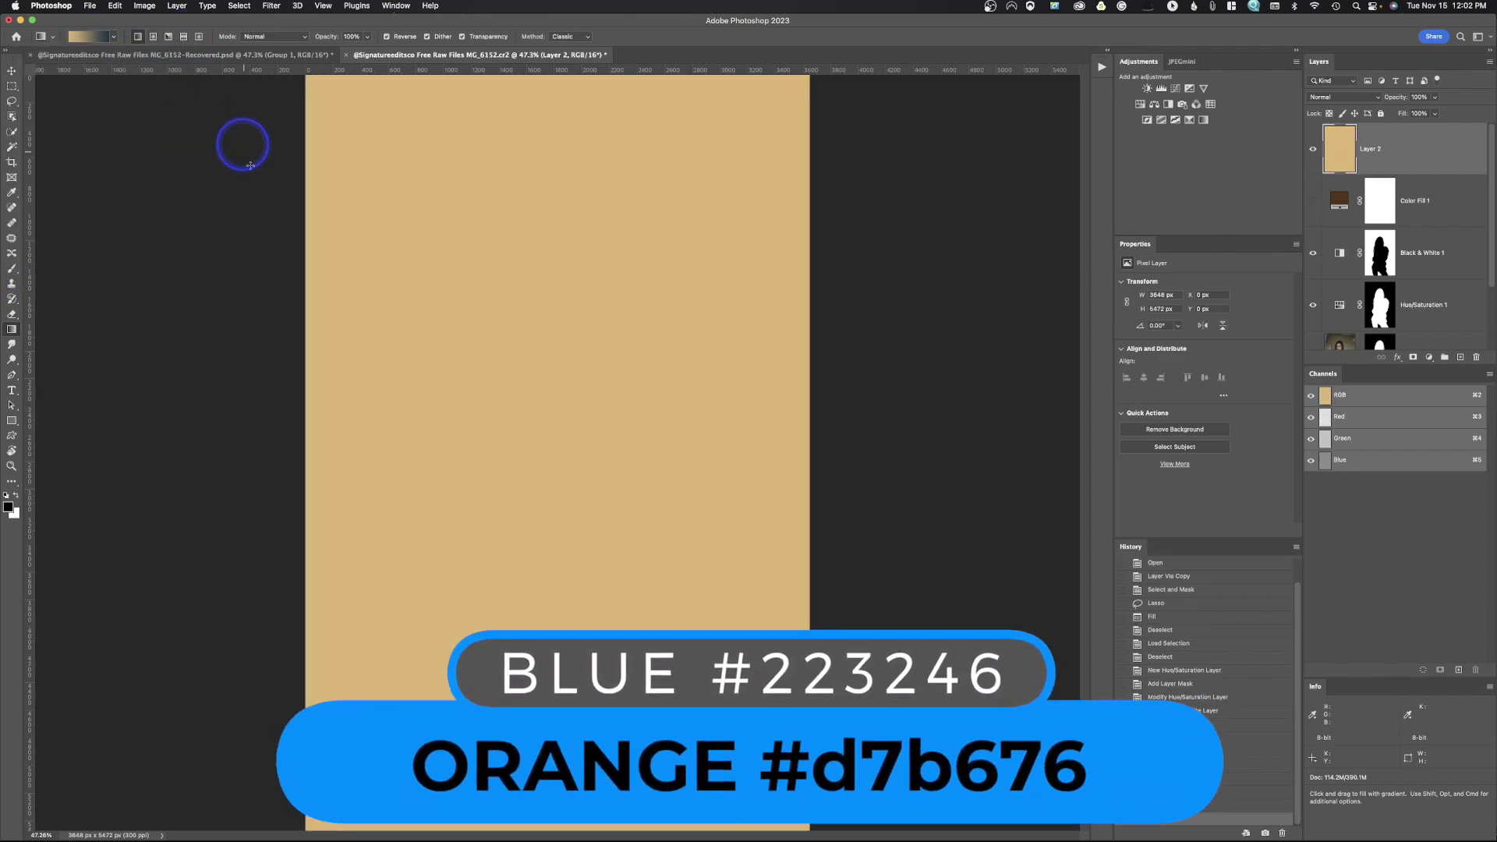
pyautogui.press('super+z')
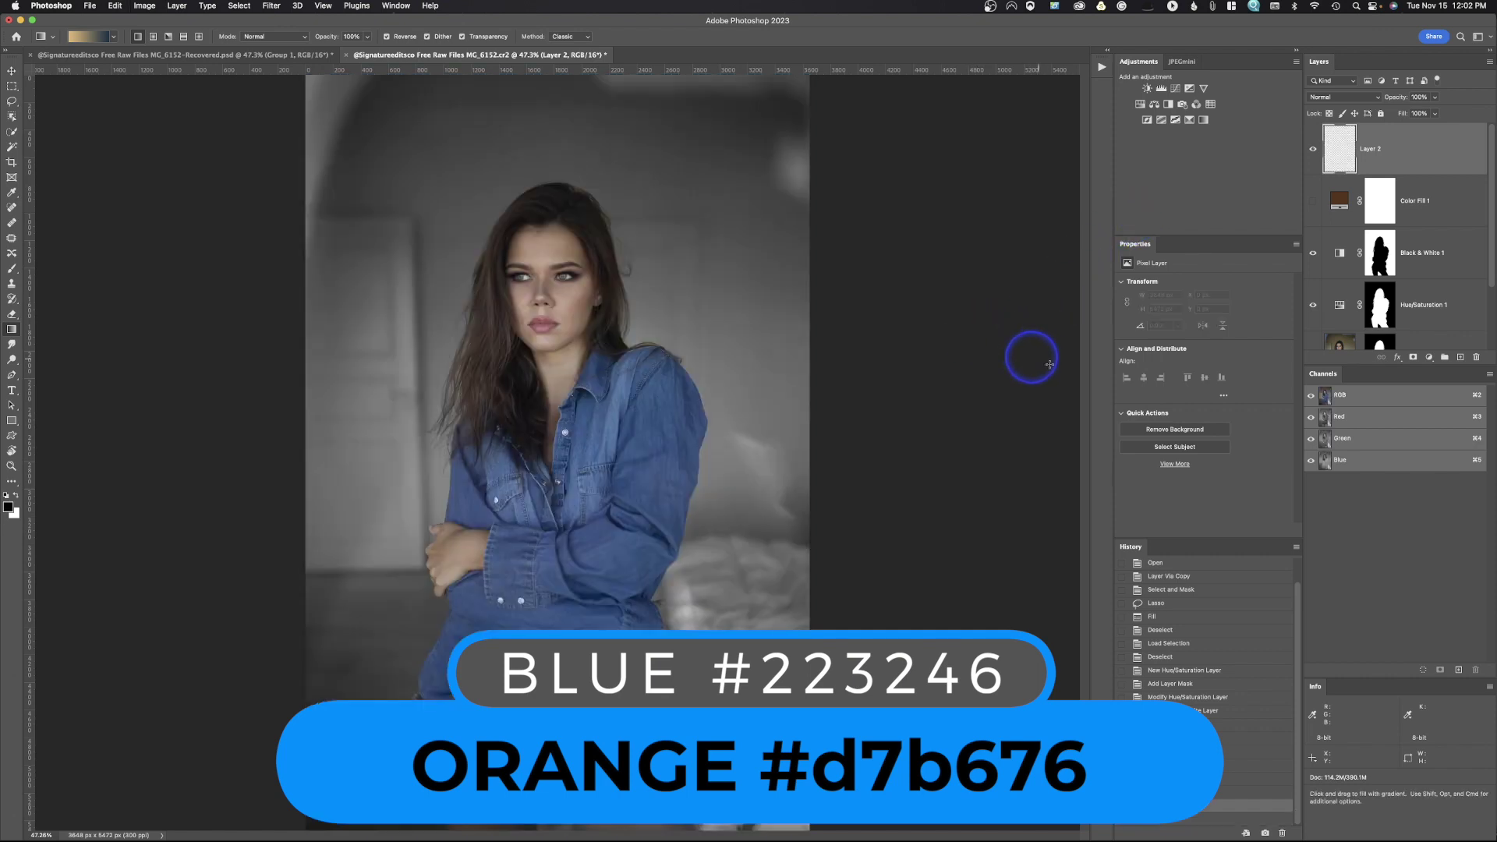
# Copy the Black & White 1 mask onto Layer 2 and make the layer's pixels active instead of its mask
pyautogui.rightClick(1378, 254)
pyautogui.click(1383, 159)
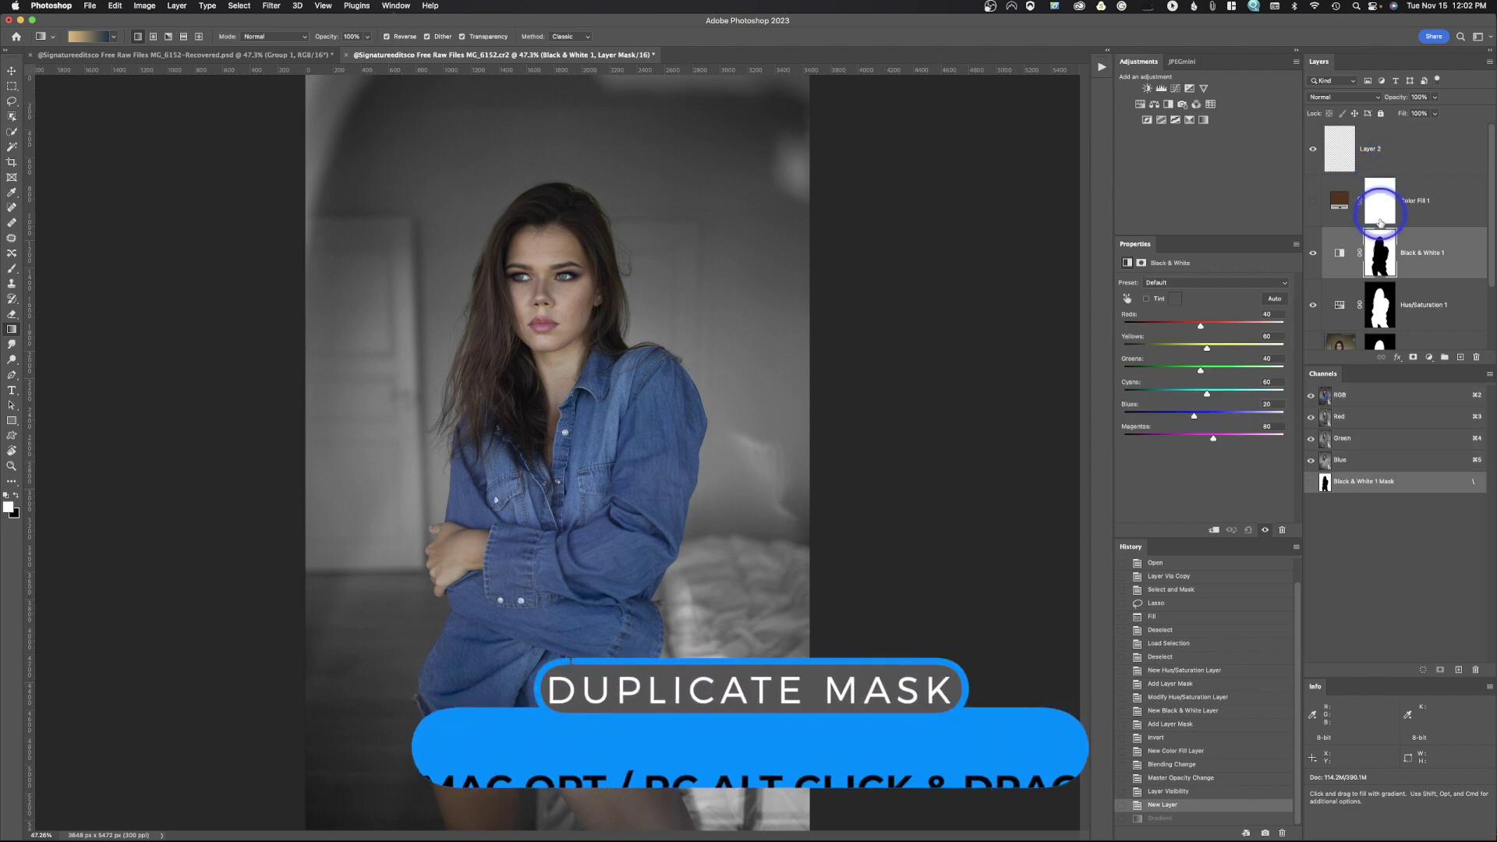
pyautogui.moveTo(1378, 251); pyautogui.dragTo(1382, 155)
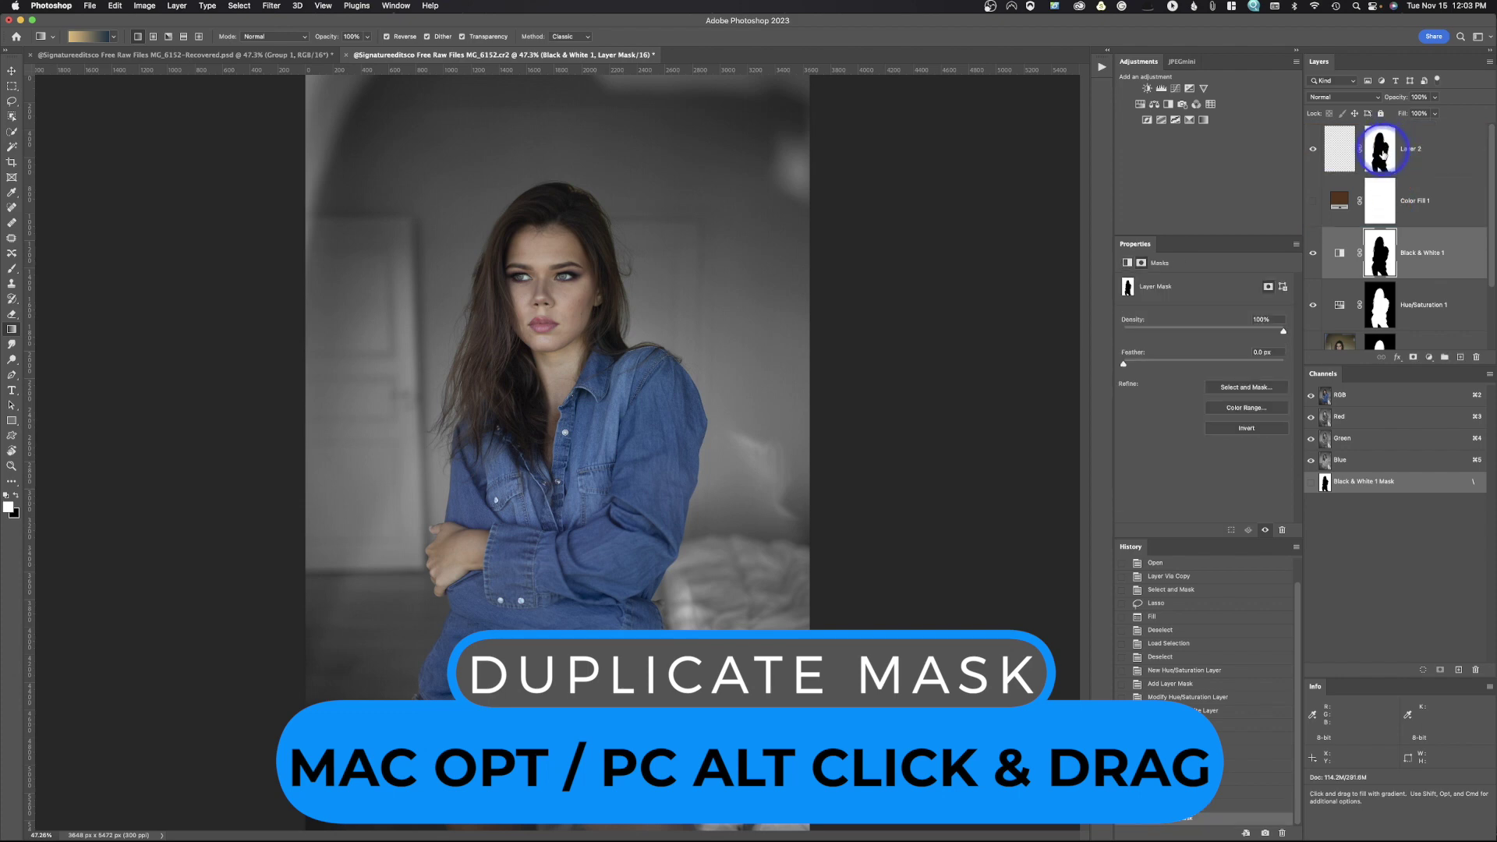
pyautogui.click(1340, 150)
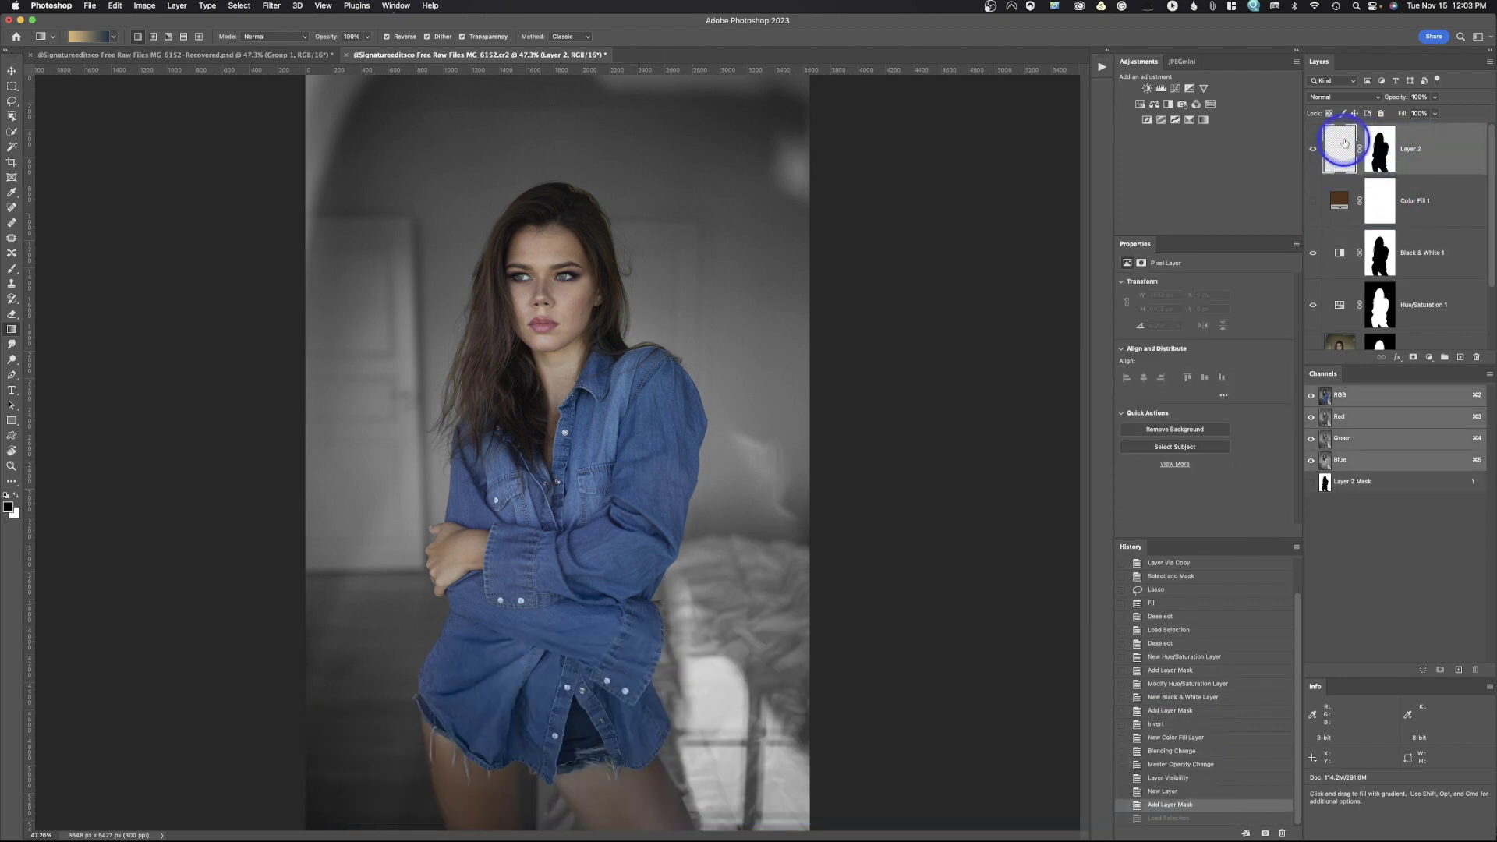
pyautogui.click(1380, 149)
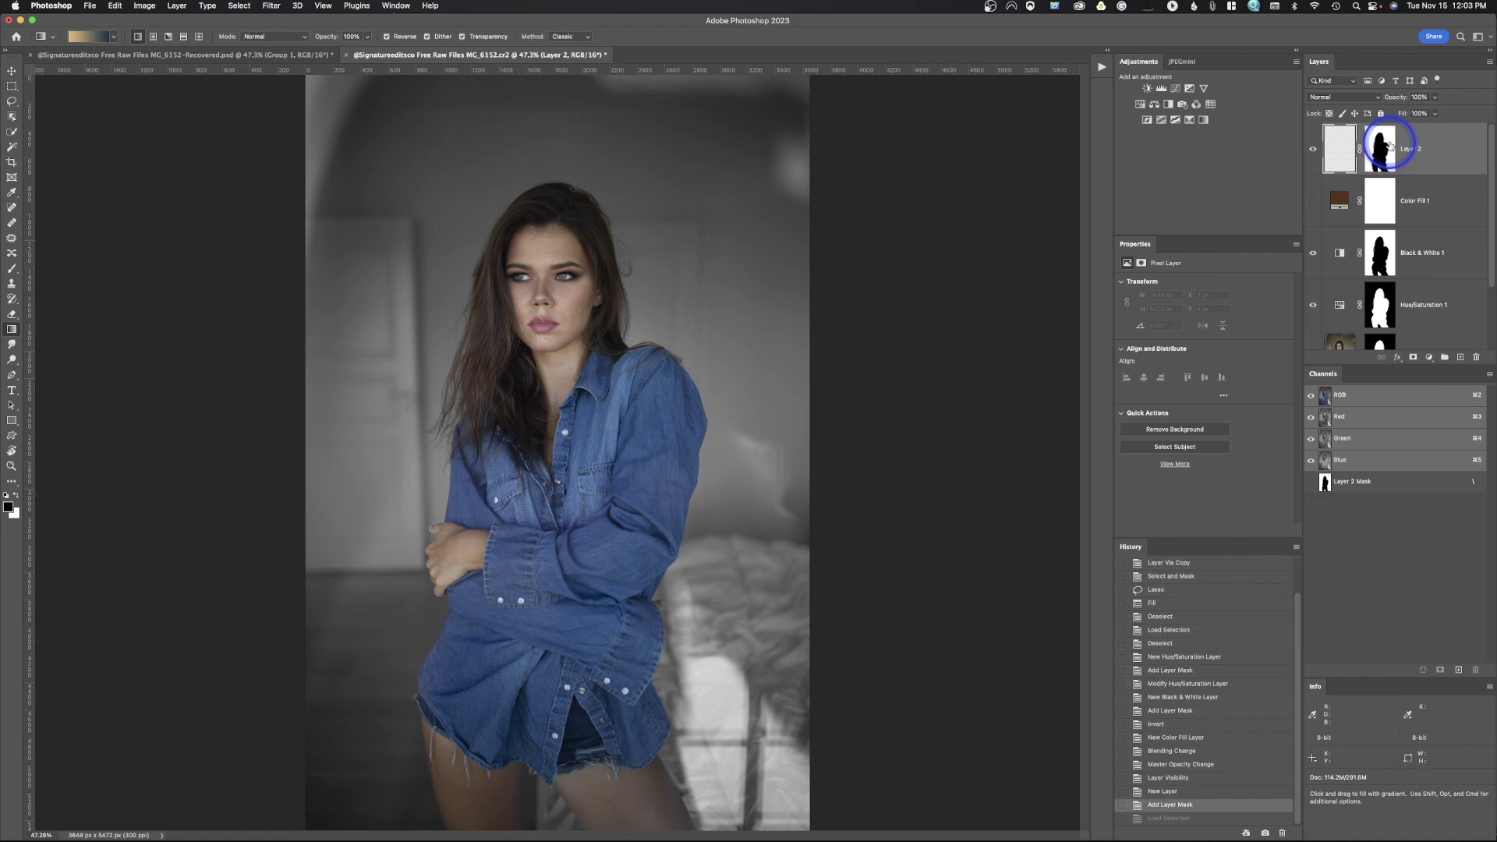
pyautogui.click(1341, 154)
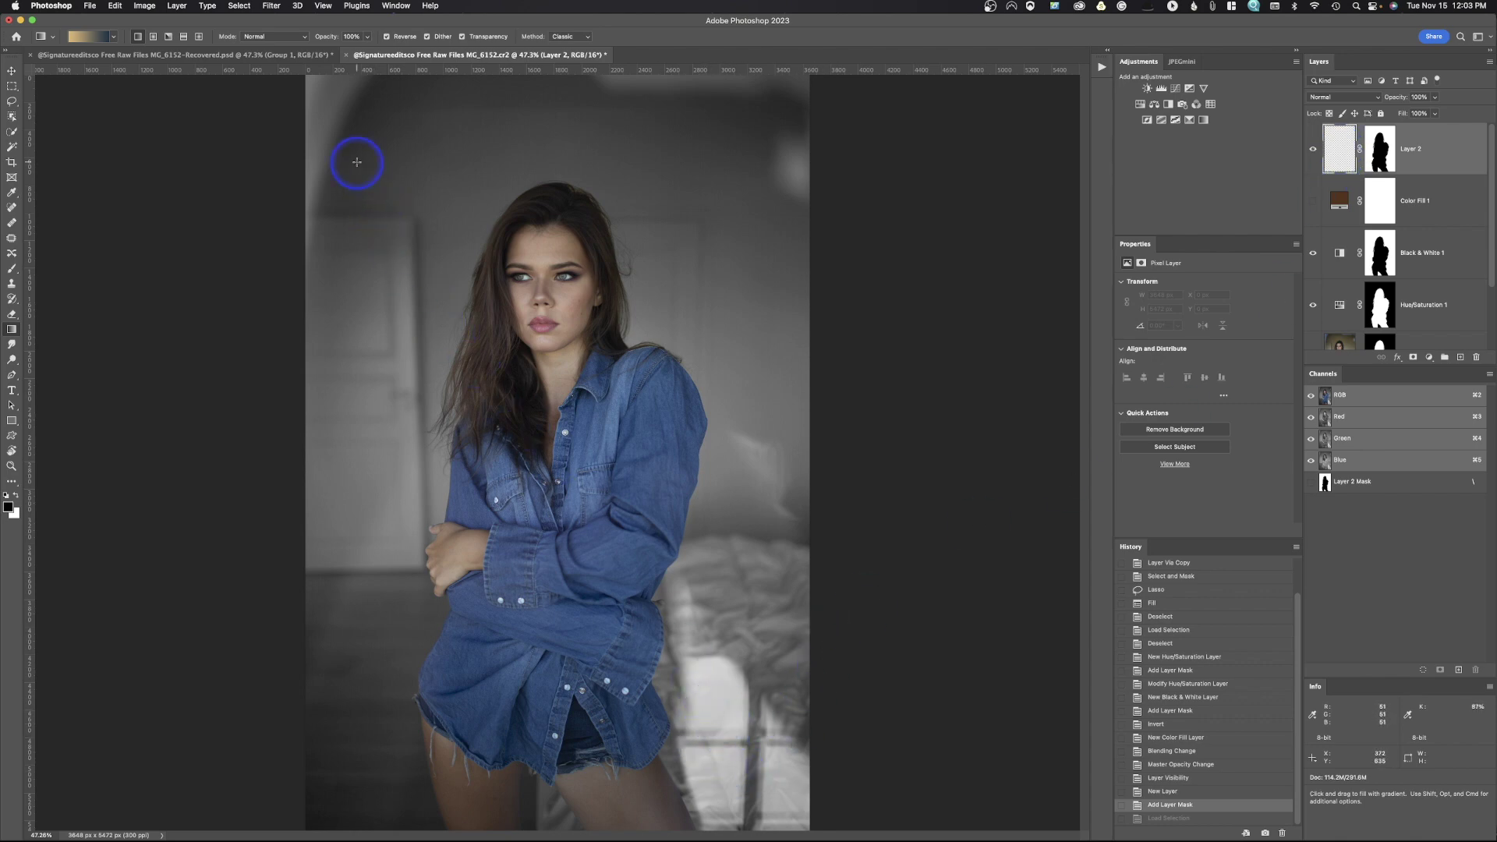
# Draw the linear gradient on Layer 2 at several lengths, ending with blue at the image's upper left and orange at its lower right
pyautogui.moveTo(716, 715); pyautogui.dragTo(486, 346)
pyautogui.moveTo(735, 658); pyautogui.dragTo(419, 70)
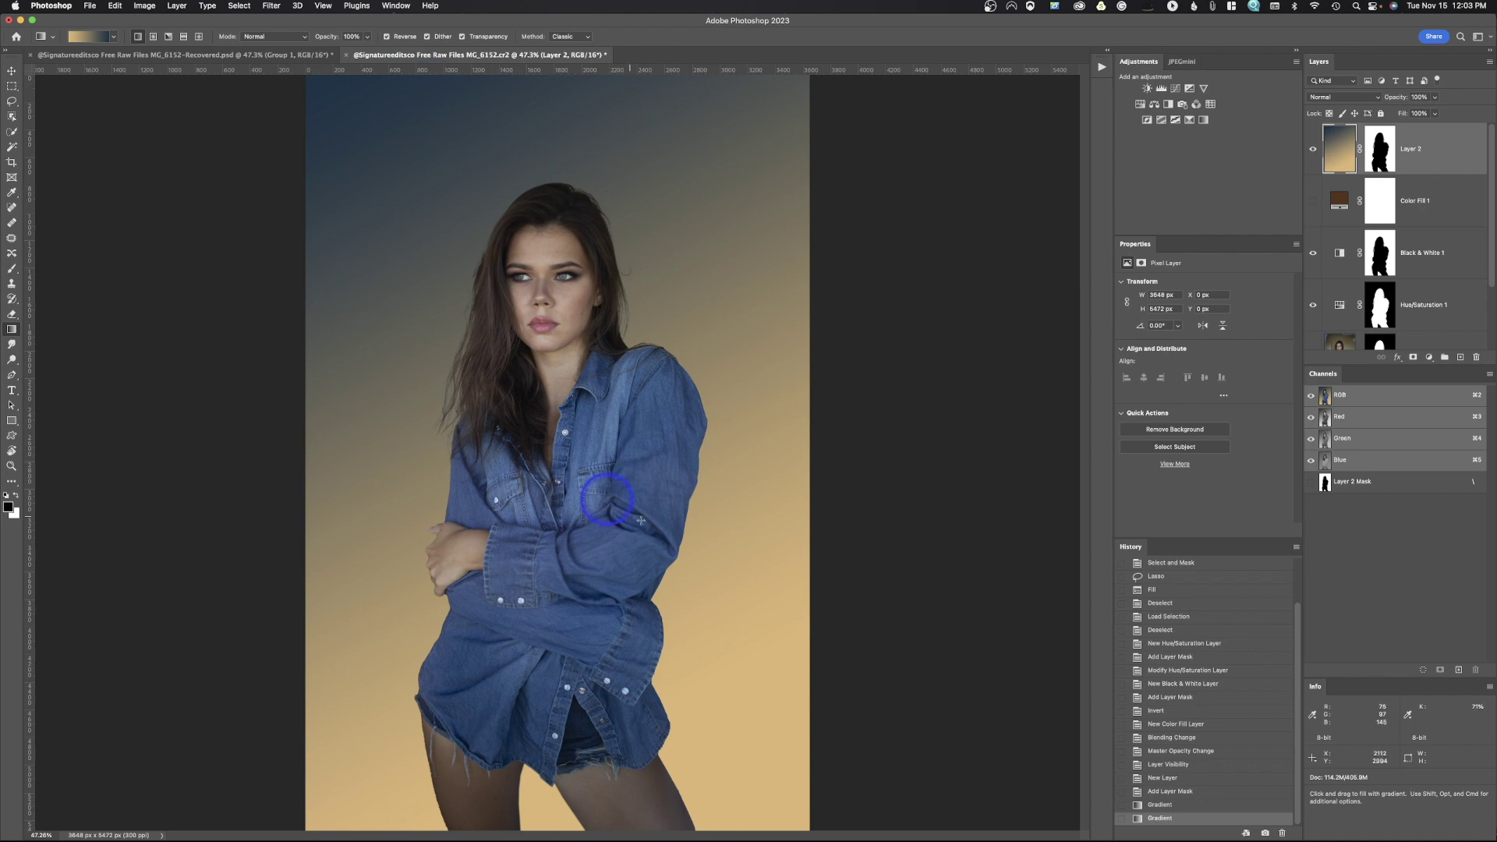
pyautogui.moveTo(735, 652); pyautogui.dragTo(624, 557)
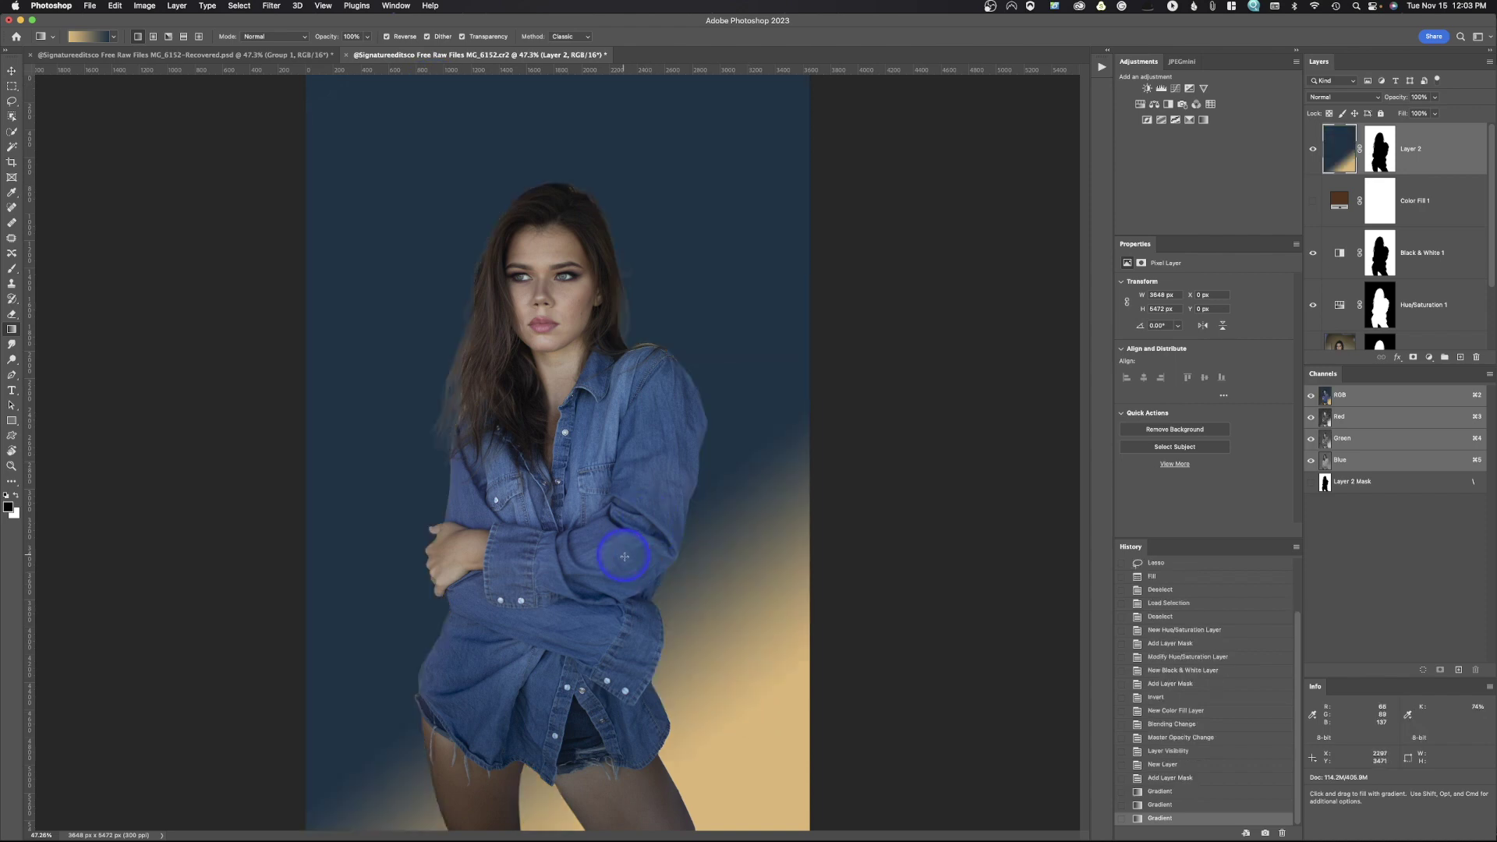
pyautogui.moveTo(736, 704); pyautogui.dragTo(474, 366)
pyautogui.moveTo(678, 601); pyautogui.dragTo(372, 140)
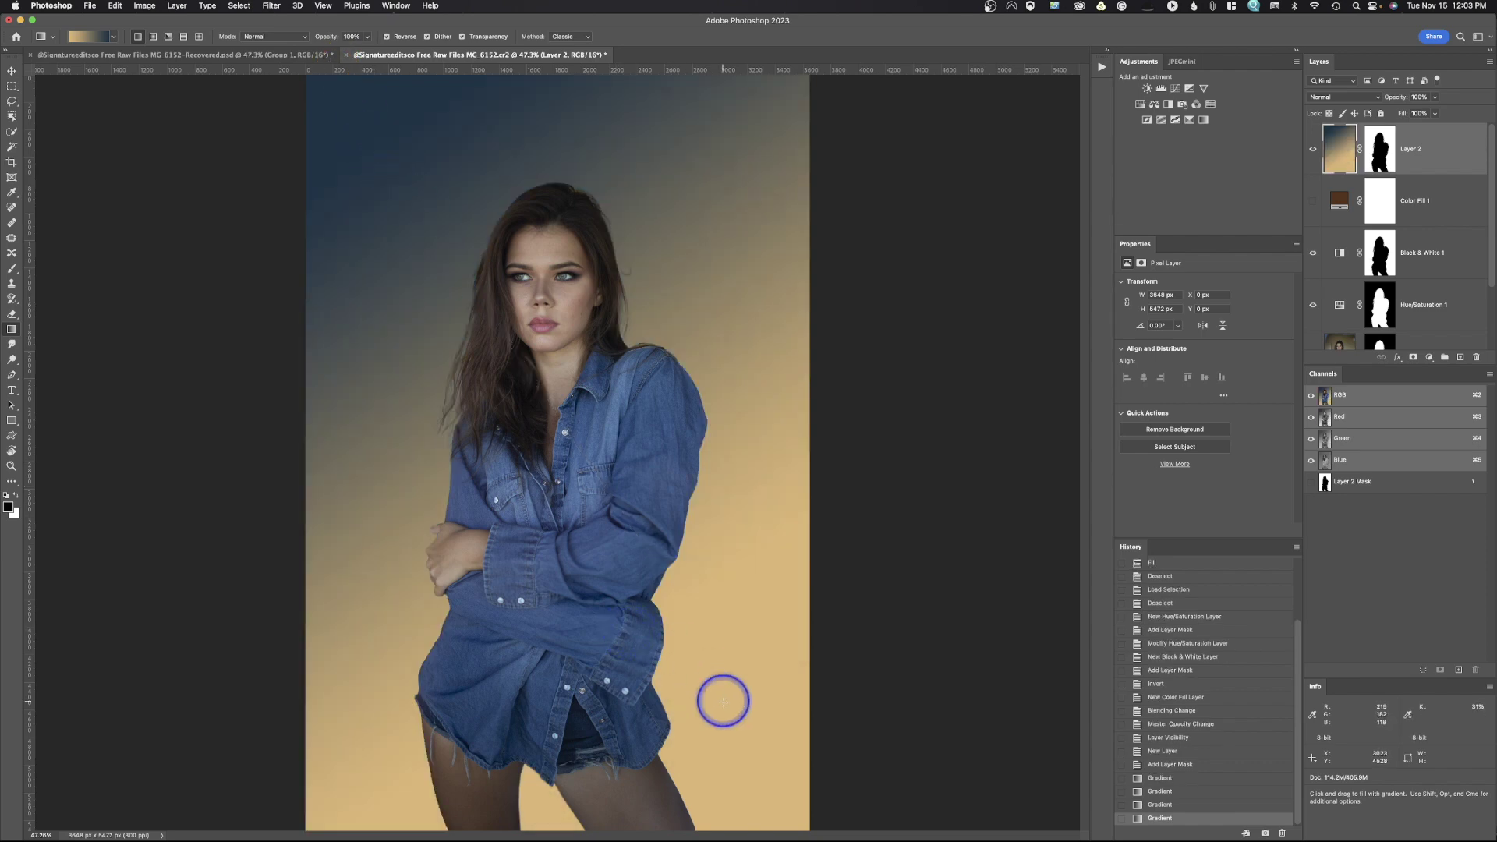
pyautogui.moveTo(755, 754); pyautogui.dragTo(431, 179)
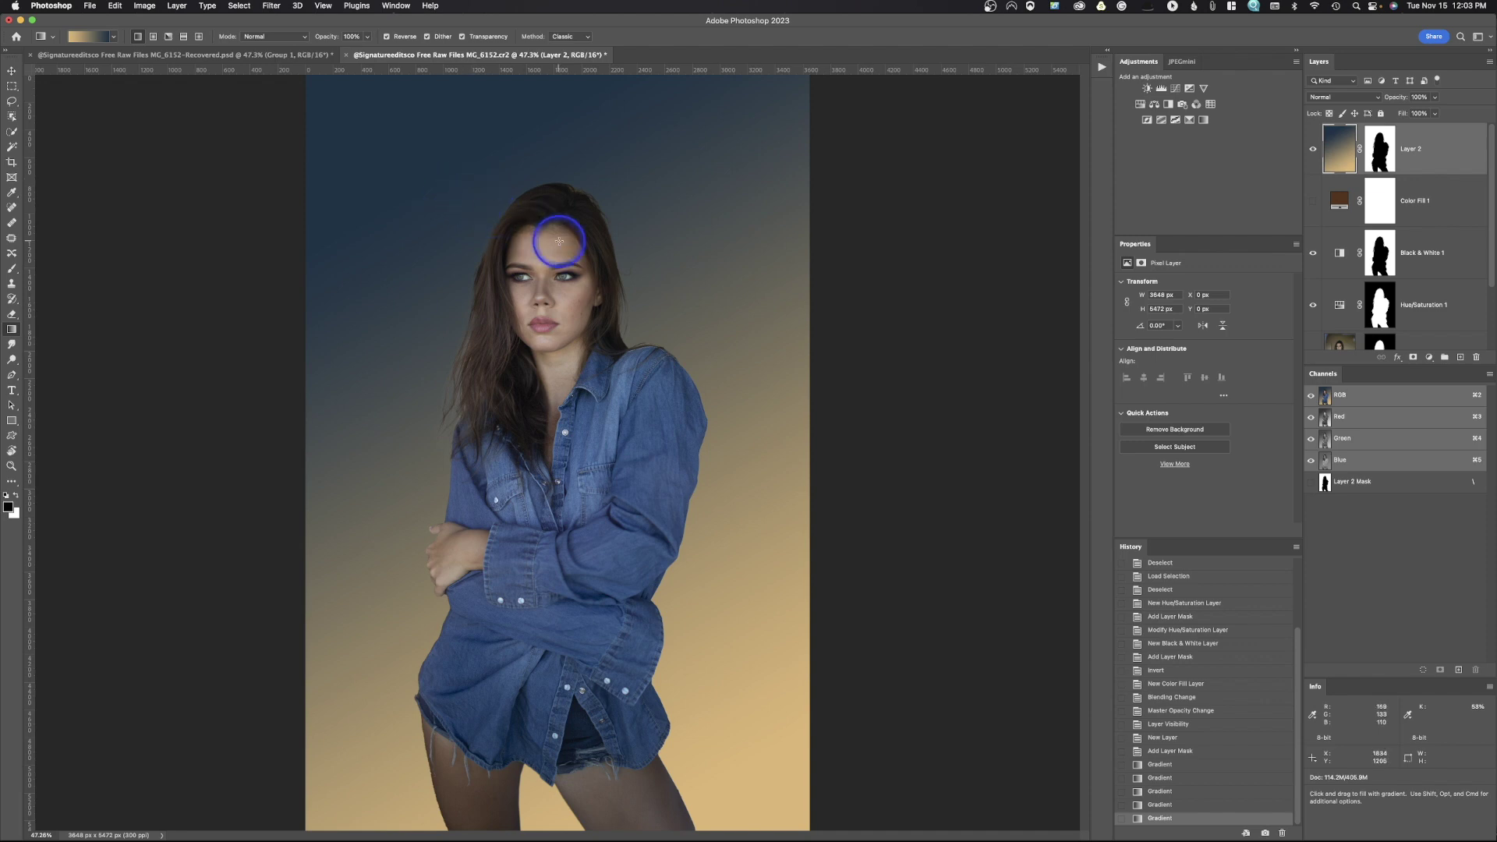
# Set Layer 2's blending mode to Color and try different opacities, ending at 100%
pyautogui.click(1344, 158)
pyautogui.click(1329, 96)
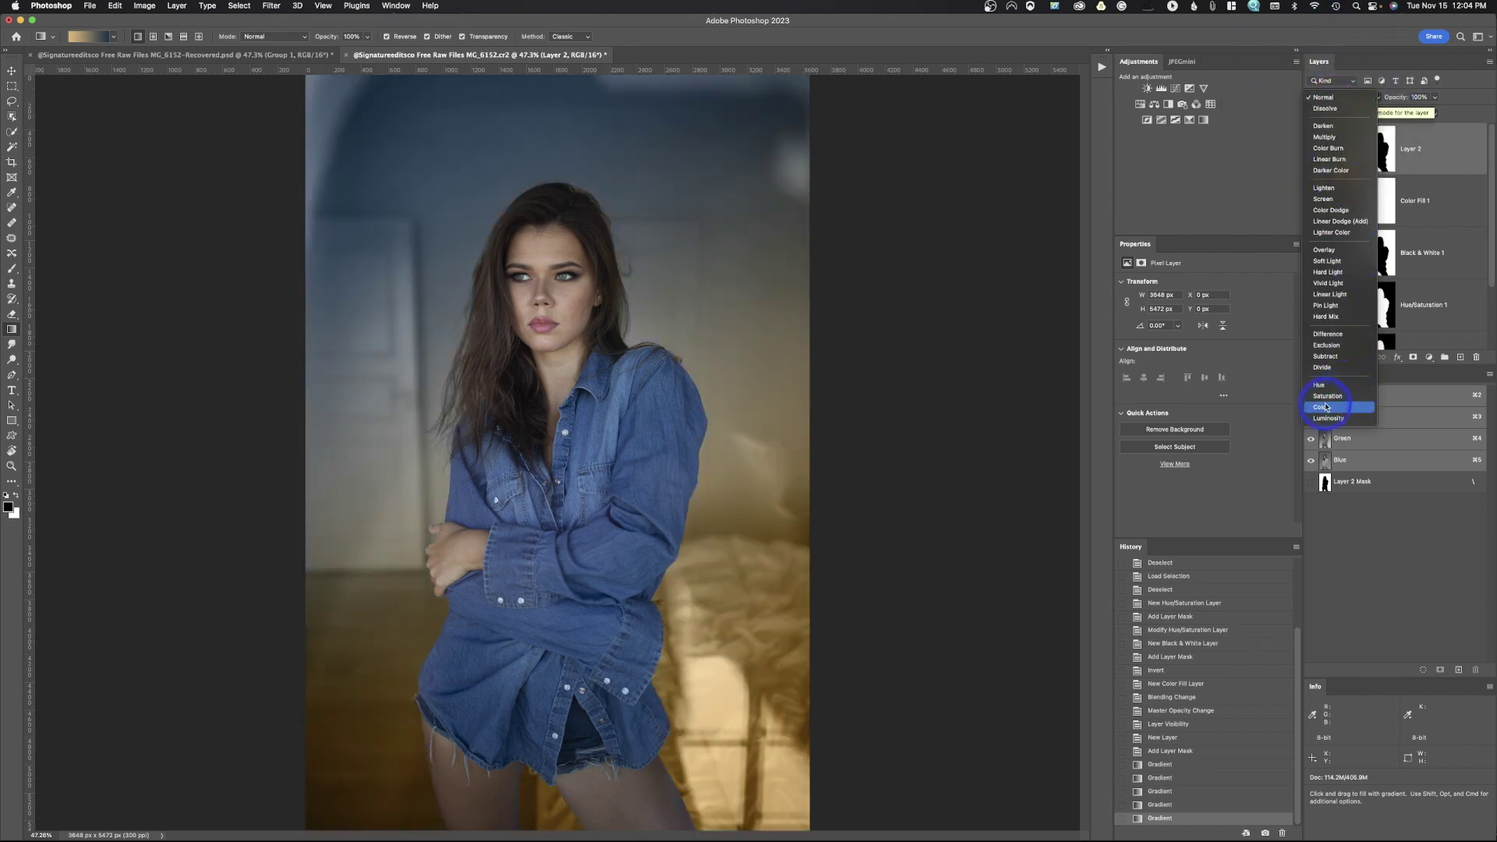
pyautogui.click(1327, 406)
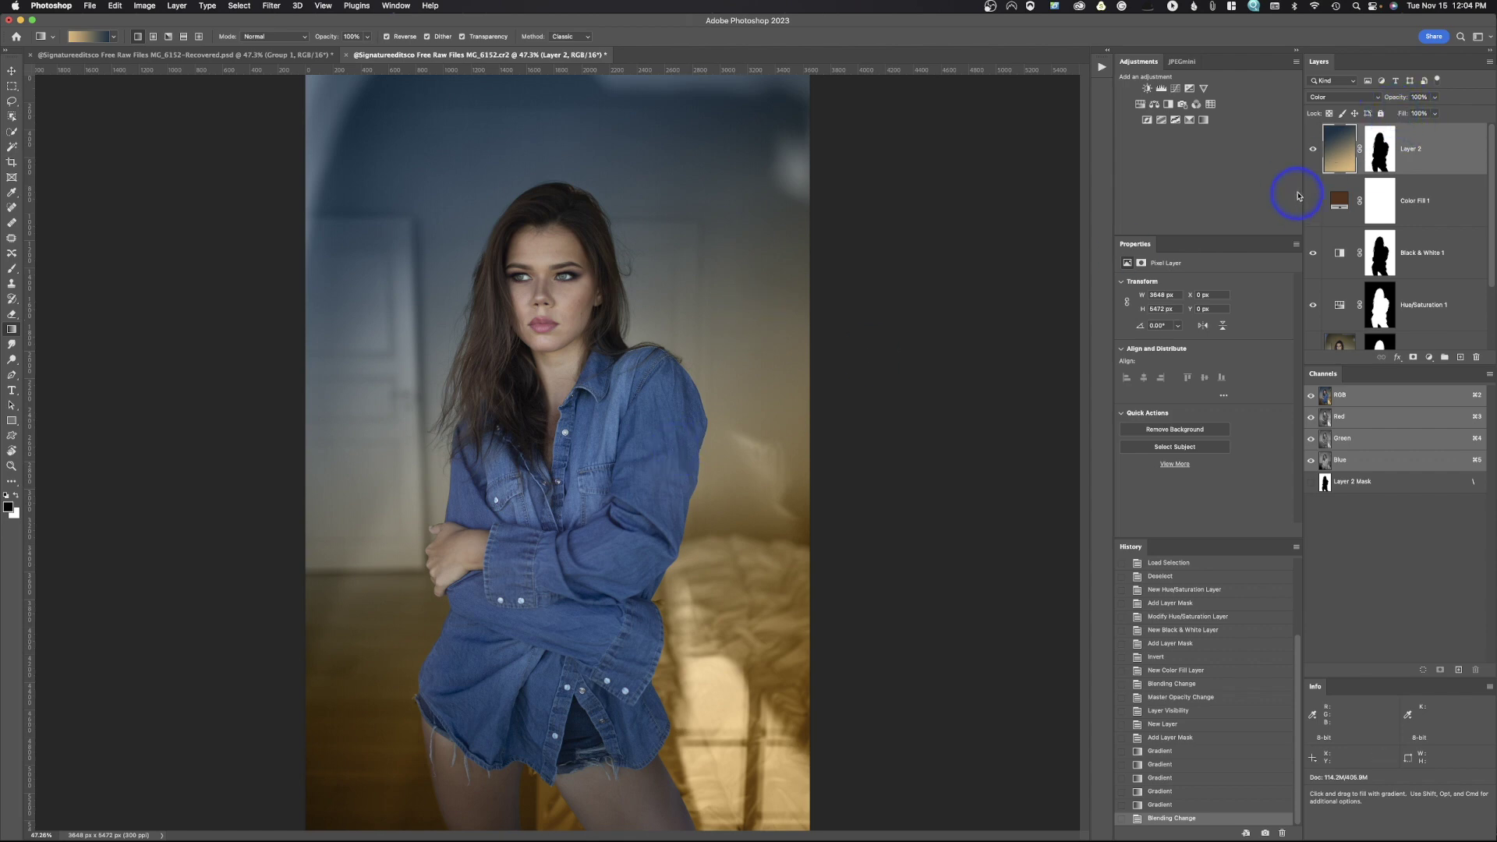
pyautogui.moveTo(1399, 100); pyautogui.dragTo(1452, 98)
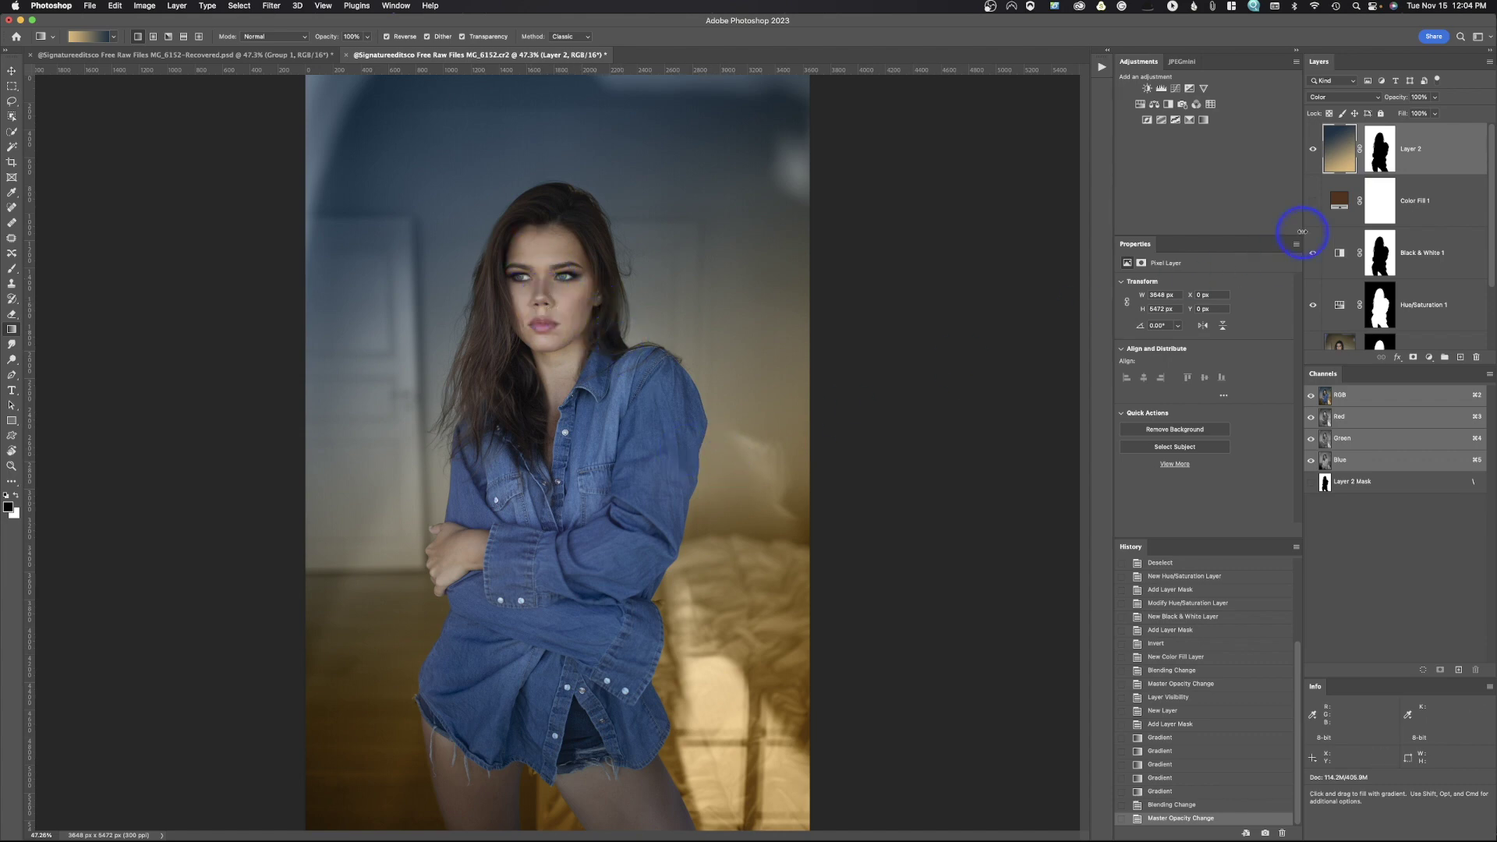
# Add a new layer above Layer 2 and set the Gradient tool to radial with the Orange_10 preset, undoing a trial fill
pyautogui.click(1462, 357)
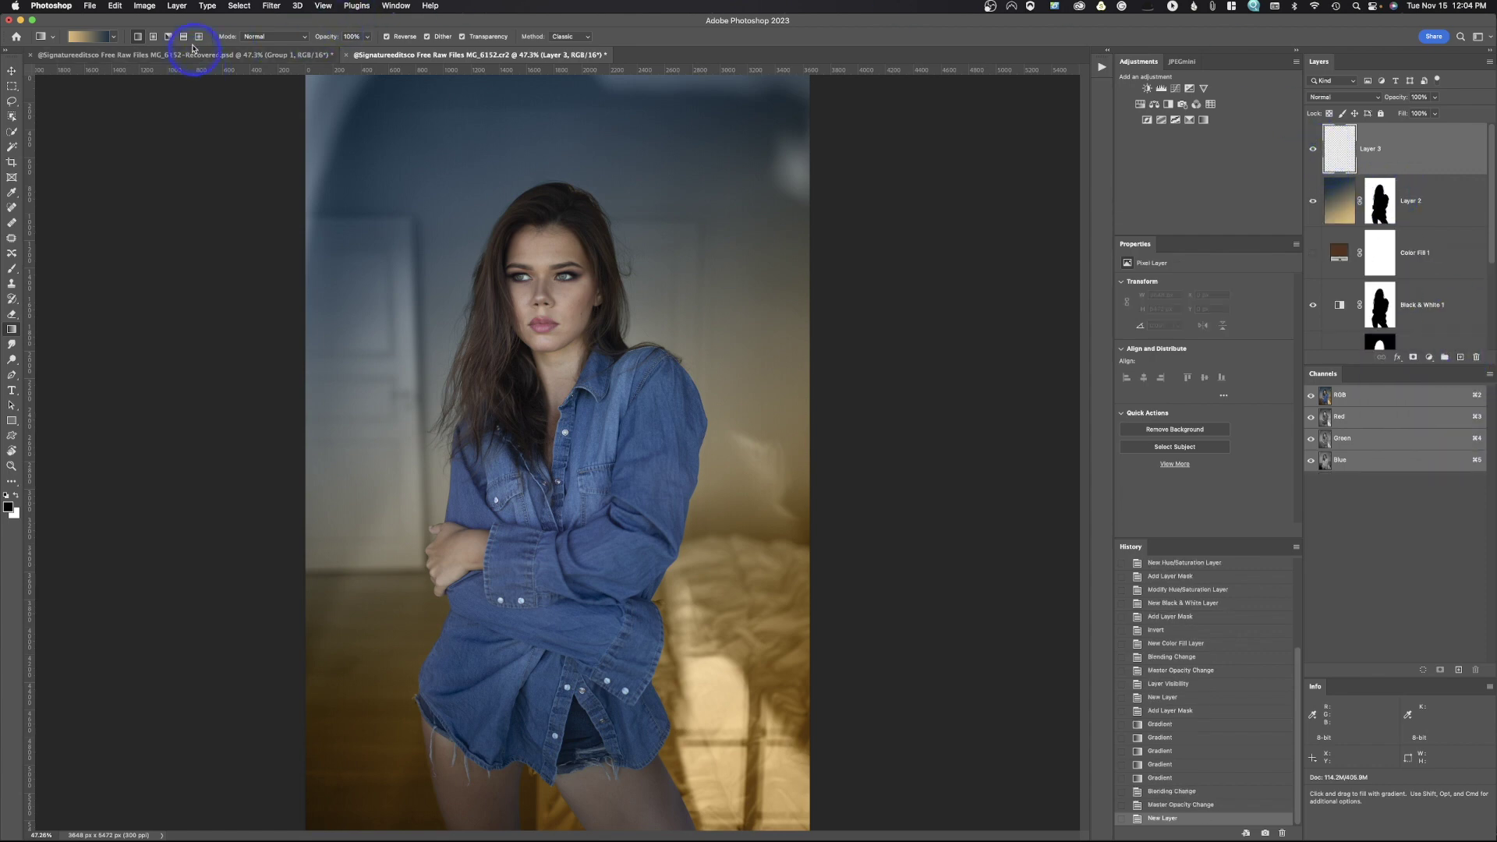
pyautogui.click(153, 37)
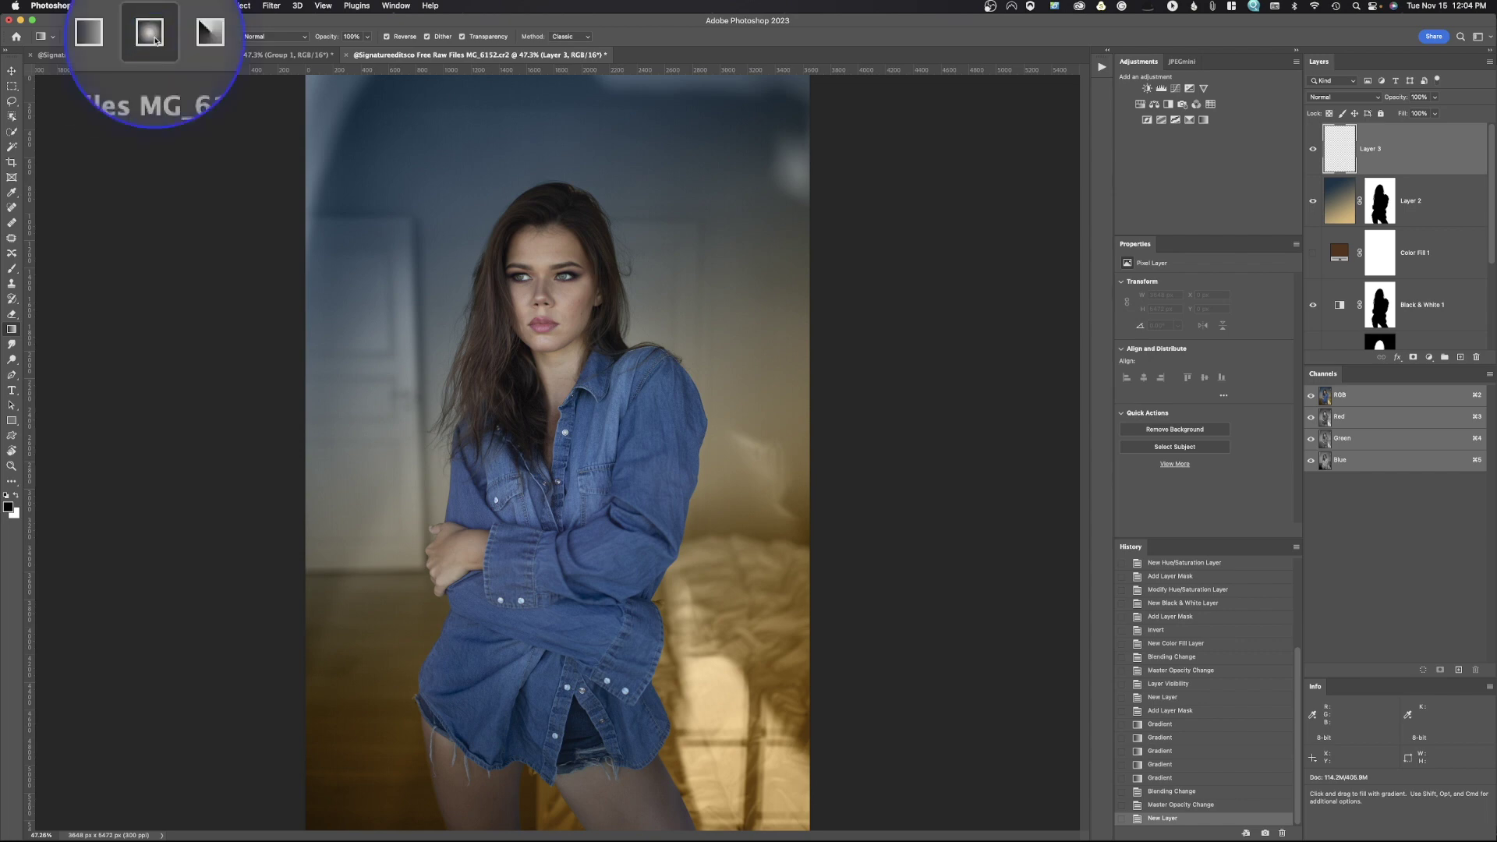
pyautogui.click(116, 39)
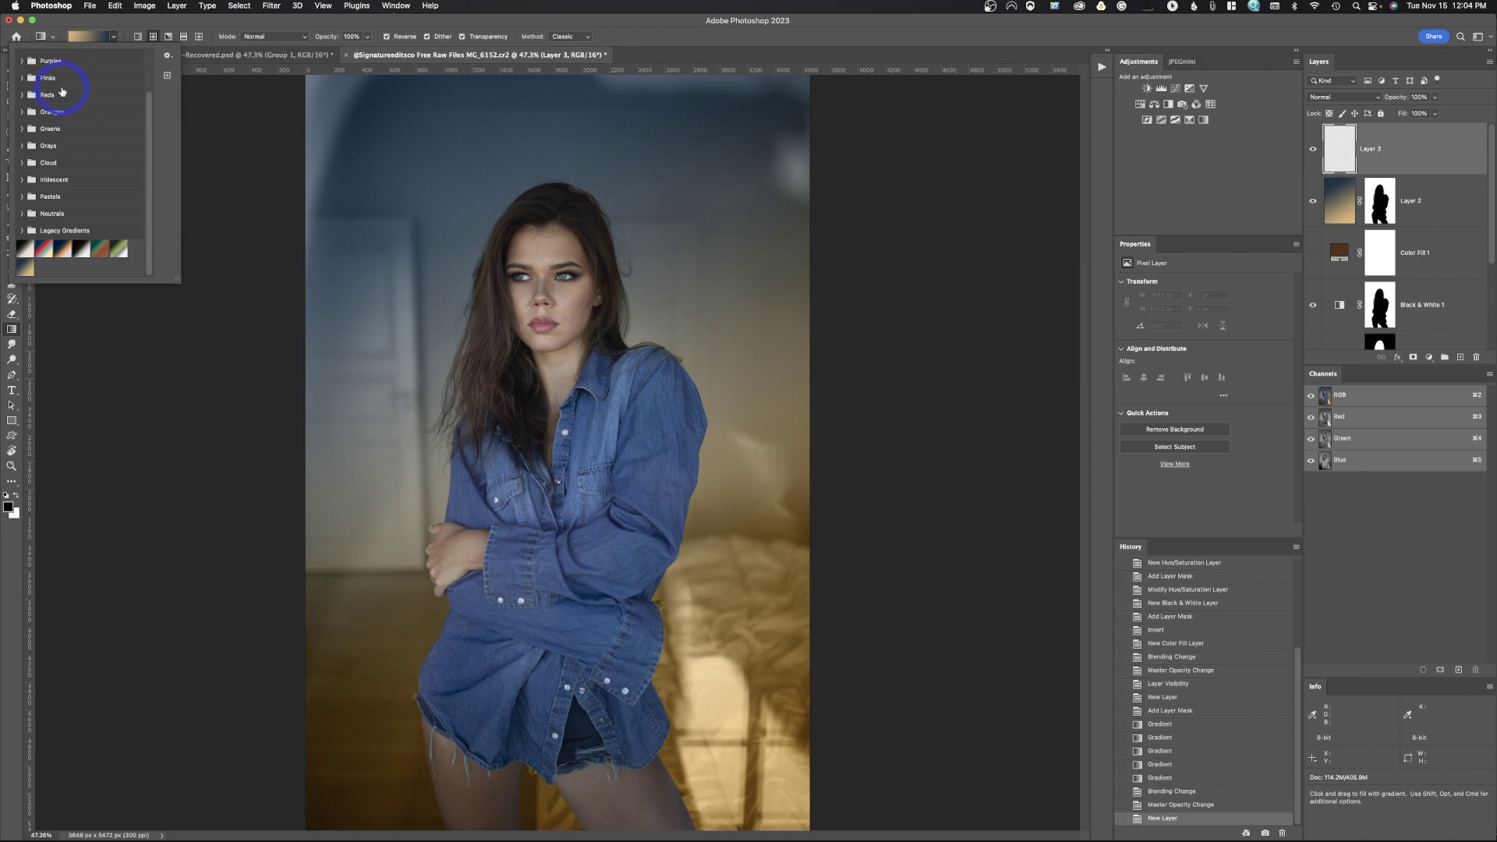
pyautogui.click(18, 116)
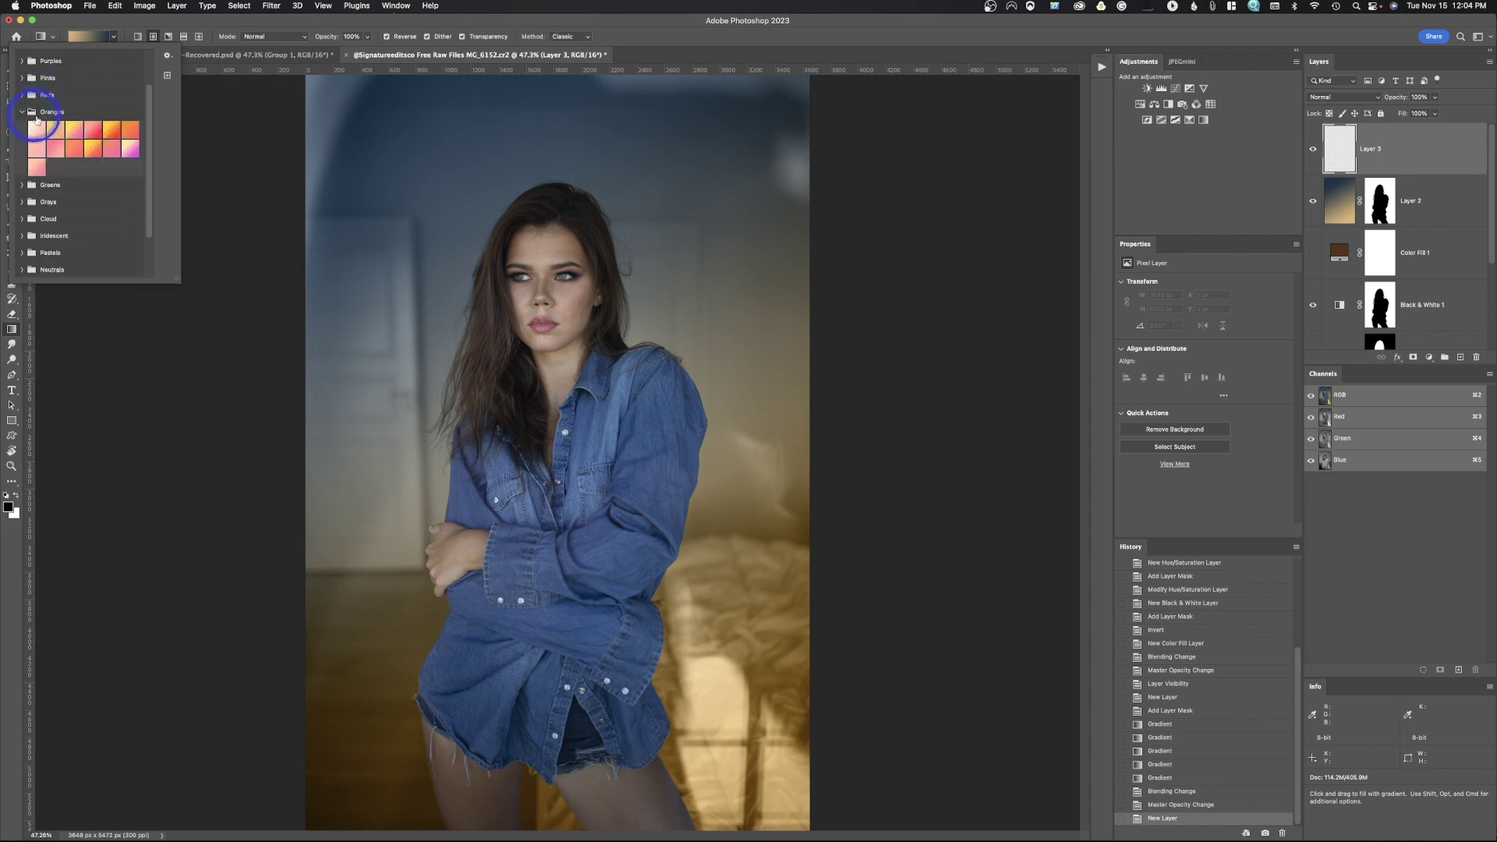
pyautogui.click(112, 133)
pyautogui.click(93, 150)
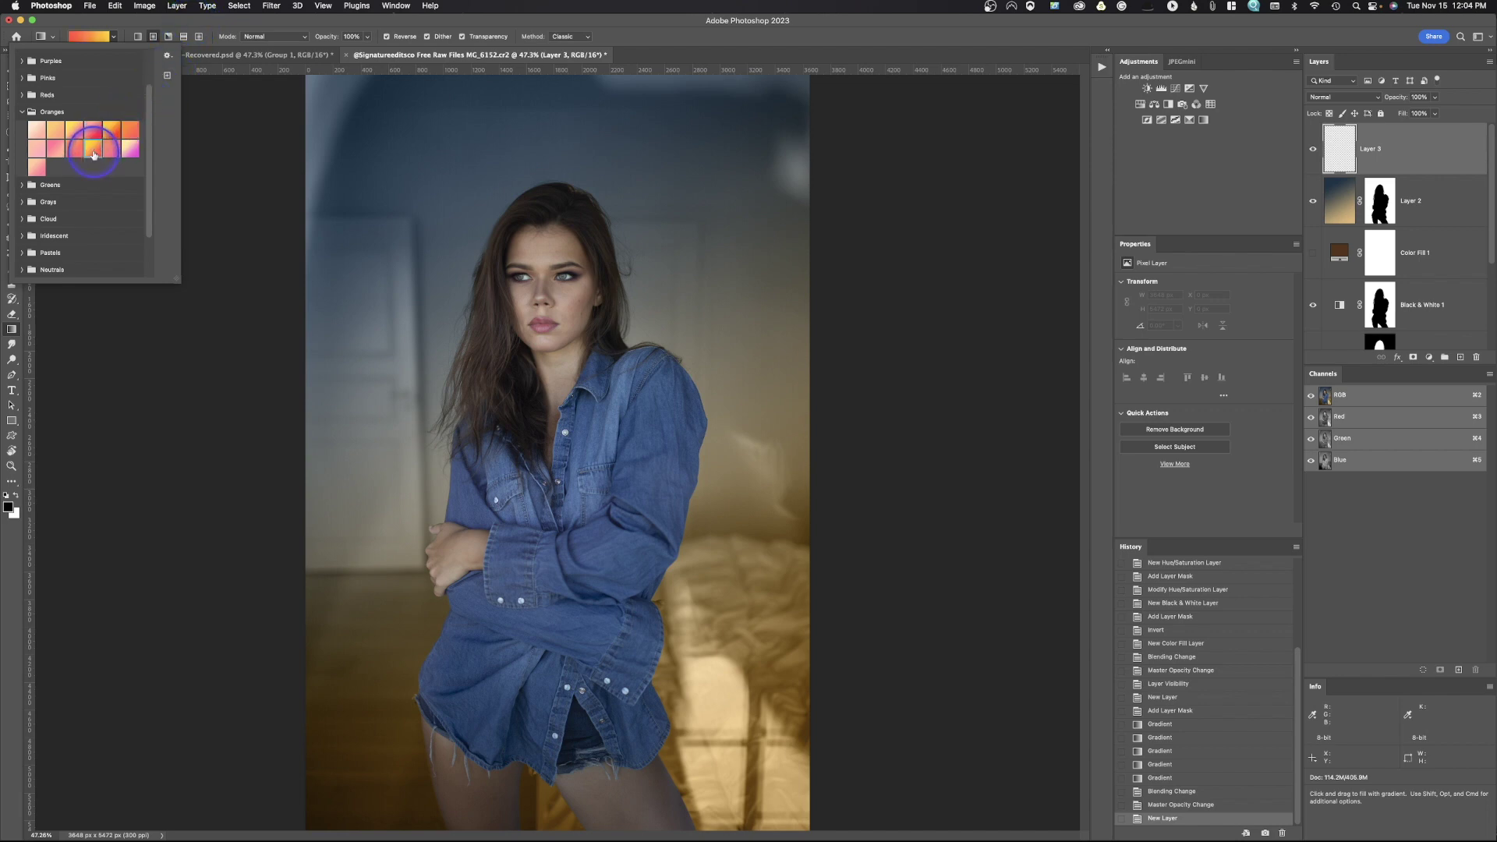
pyautogui.click(123, 25)
pyautogui.click(112, 39)
pyautogui.moveTo(716, 729); pyautogui.dragTo(444, 218)
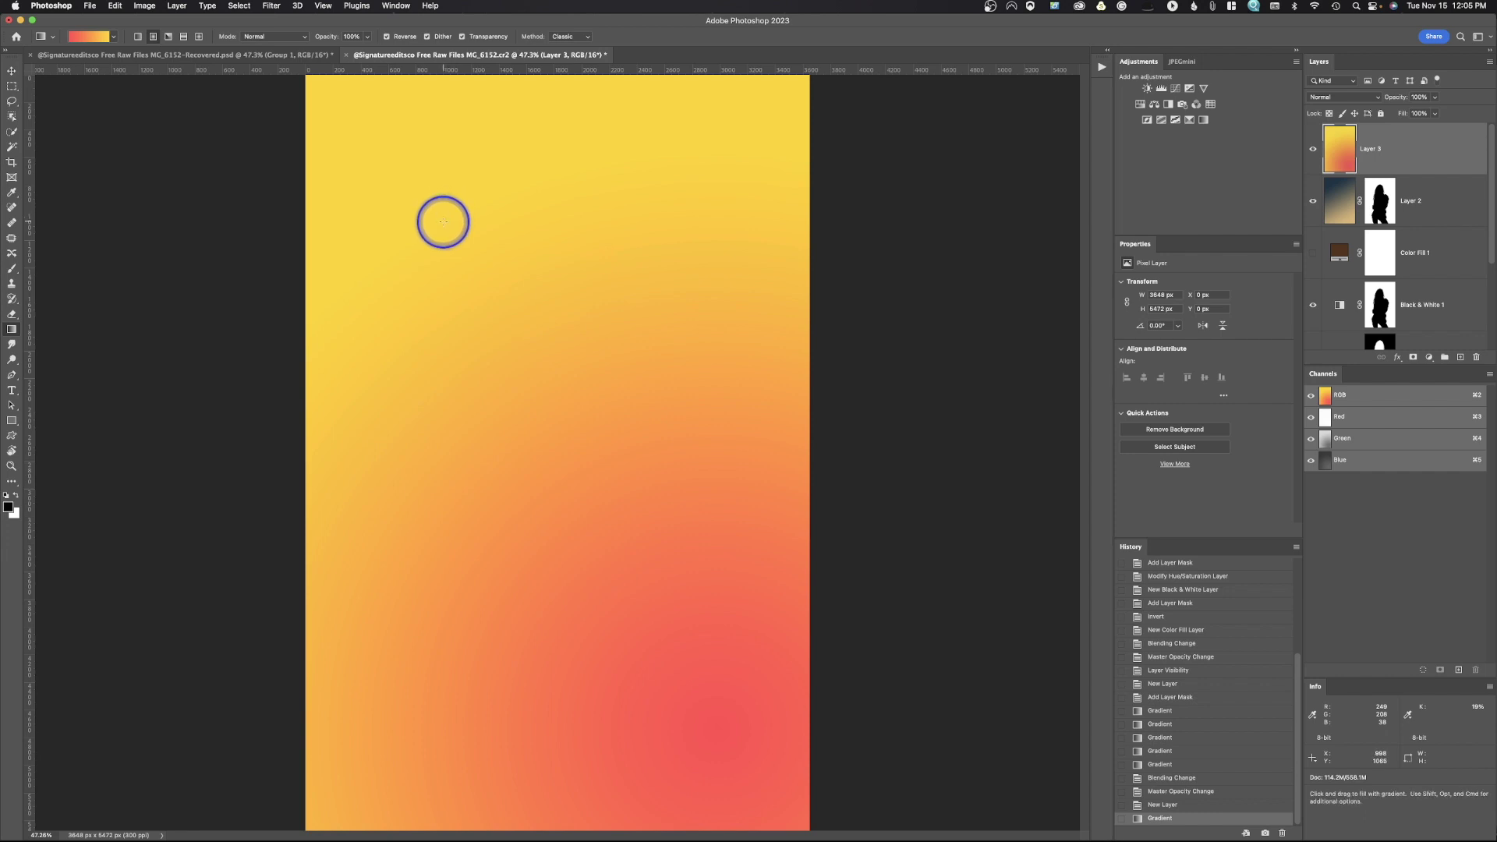
pyautogui.press('super+z')
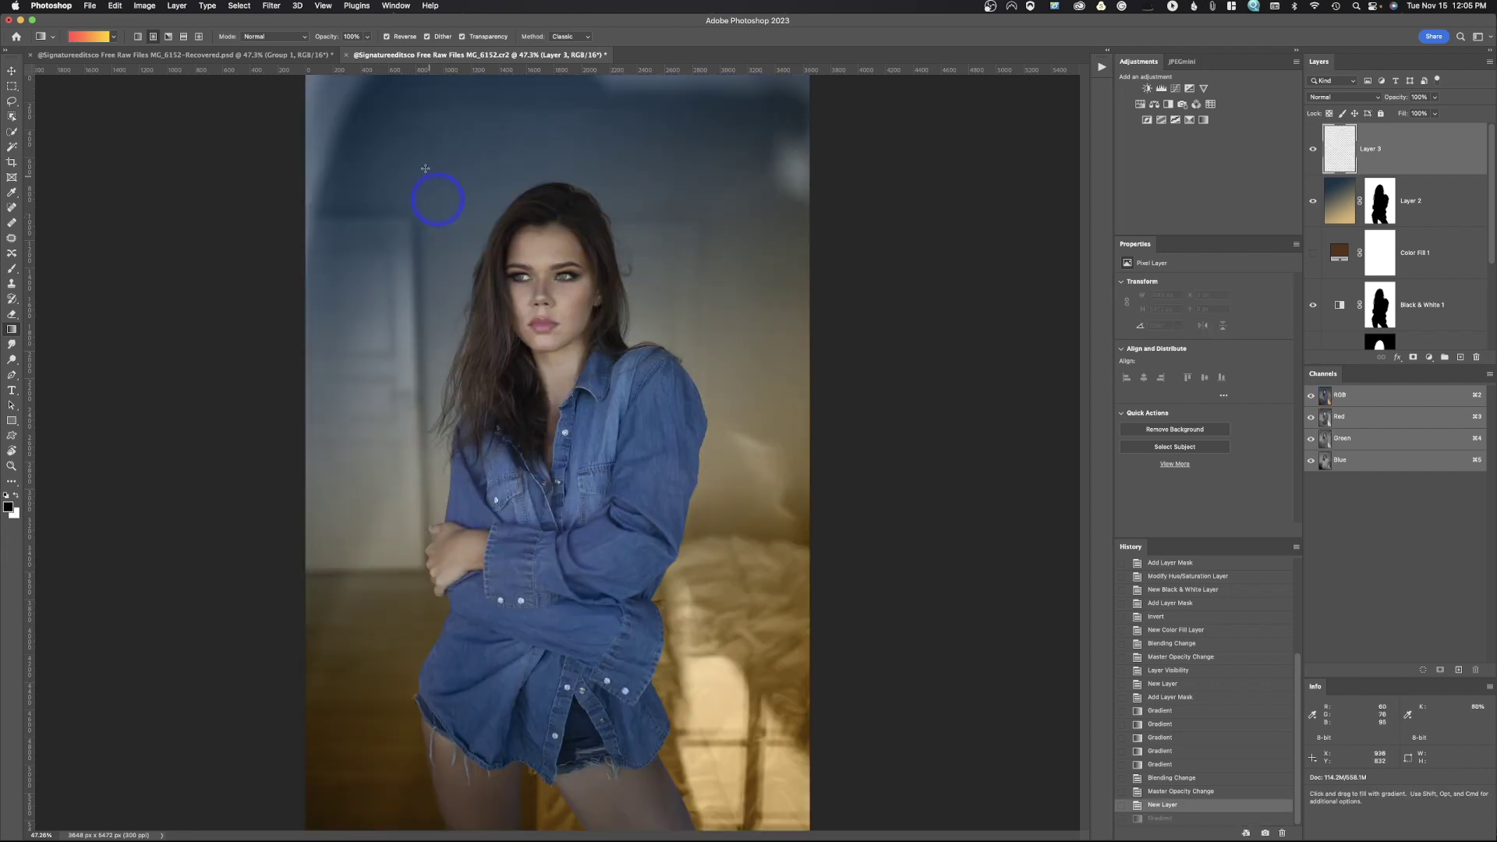
# Load the Orange_05 preset in the Gradient Editor and reverse its stops, with red at 0% and yellow at 100%
pyautogui.click(77, 44)
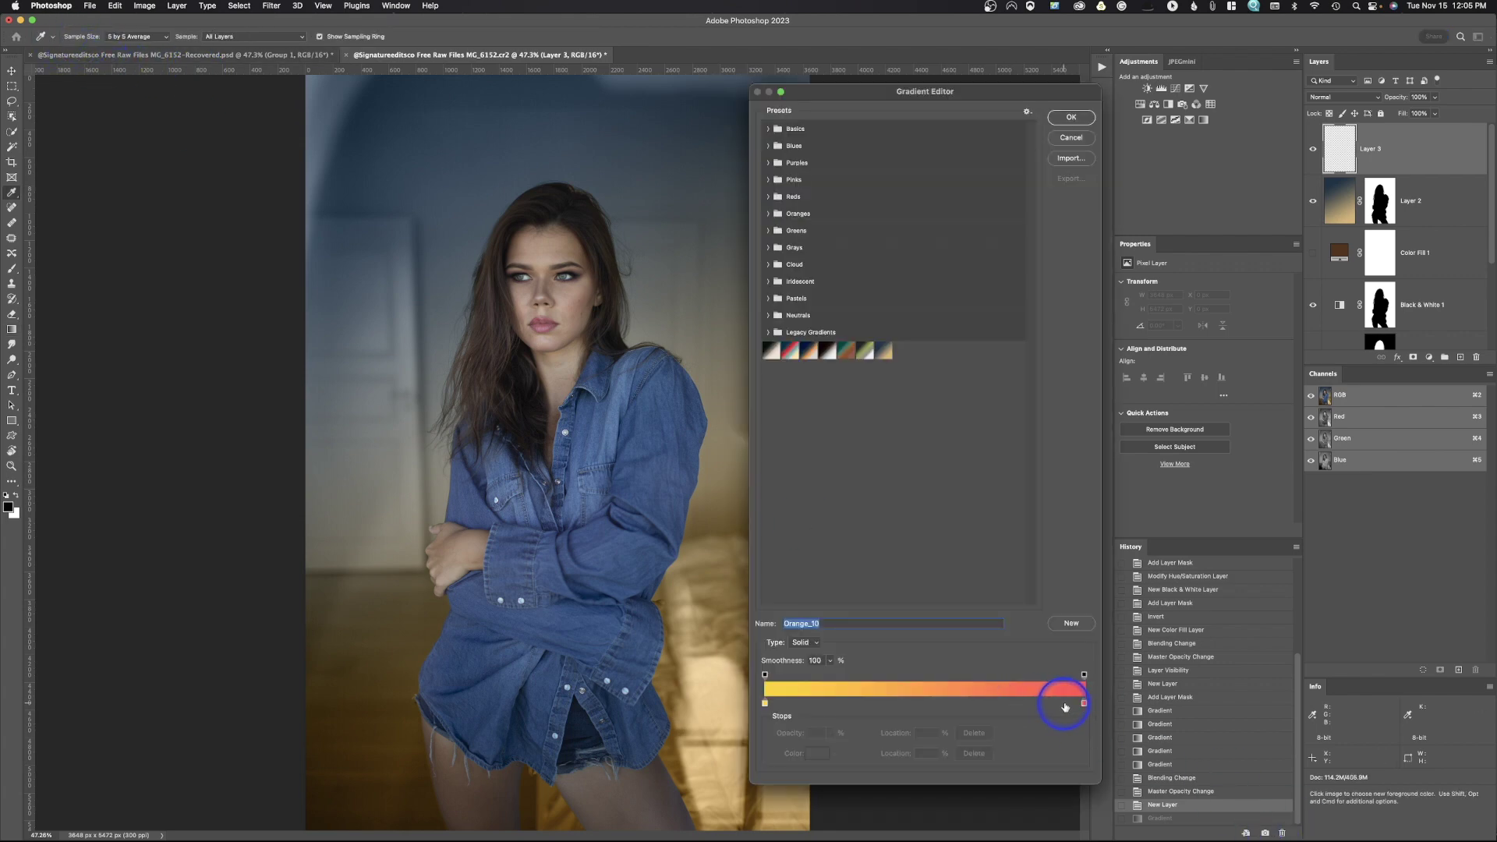
pyautogui.moveTo(1084, 705)
pyautogui.mouseDown()
pyautogui.moveTo(768, 702)
pyautogui.moveTo(1177, 686)
pyautogui.moveTo(1107, 709)
pyautogui.mouseUp()
pyautogui.moveTo(853, 707); pyautogui.dragTo(764, 705)
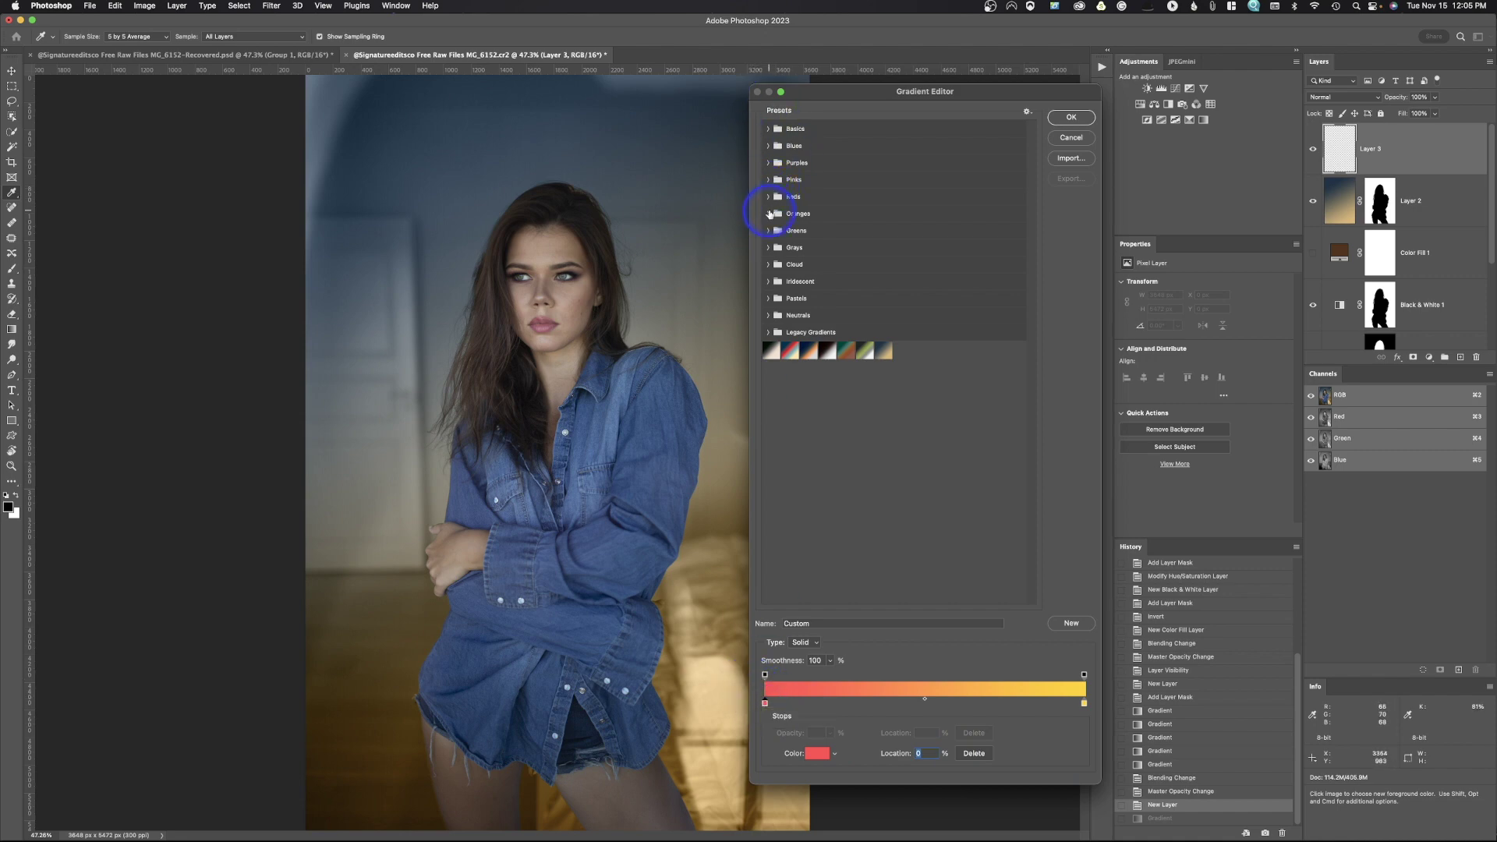
pyautogui.click(769, 213)
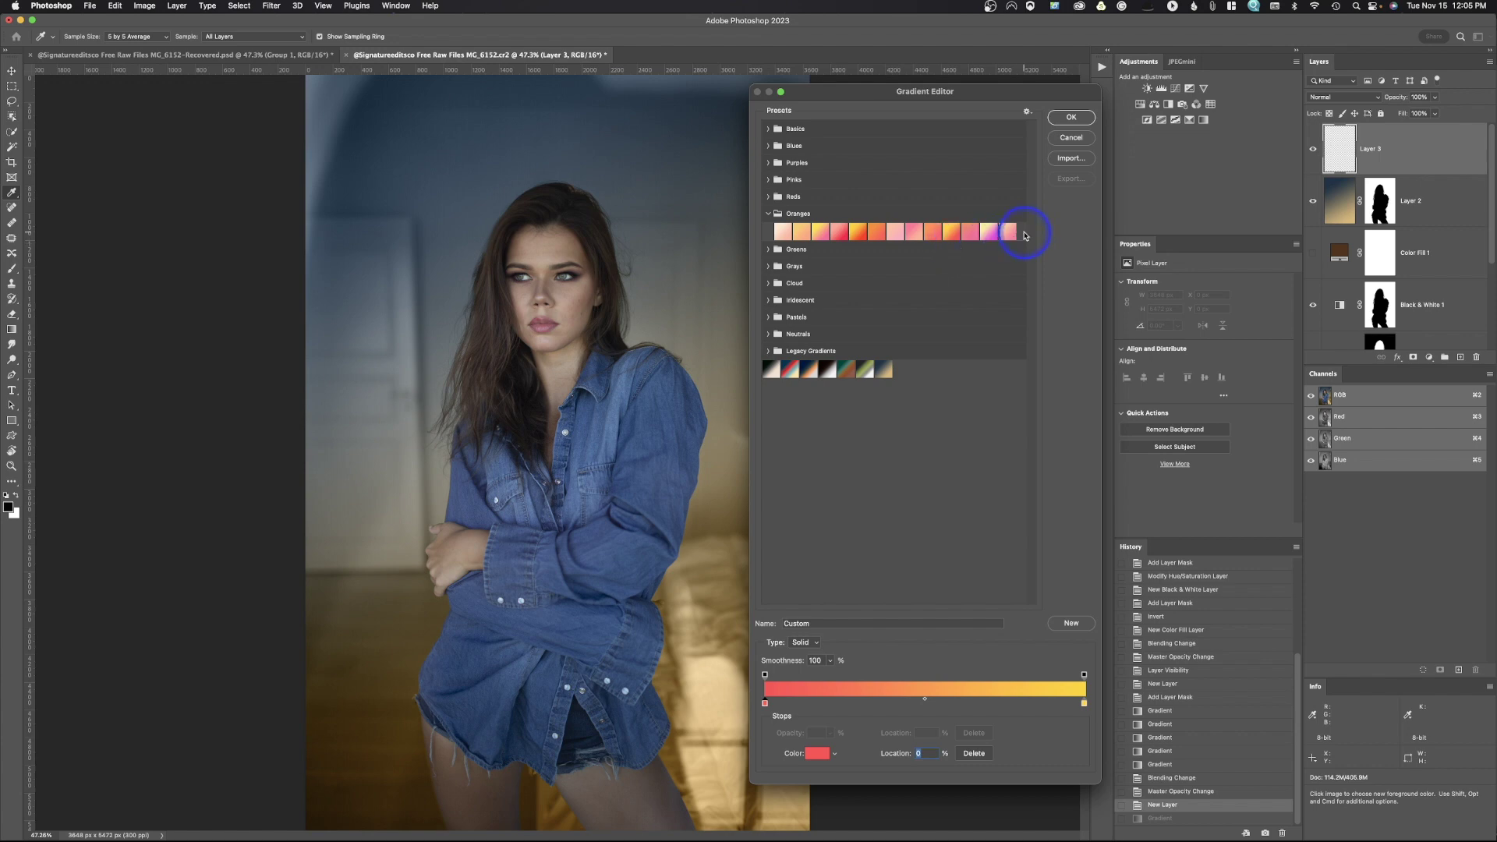
pyautogui.click(856, 234)
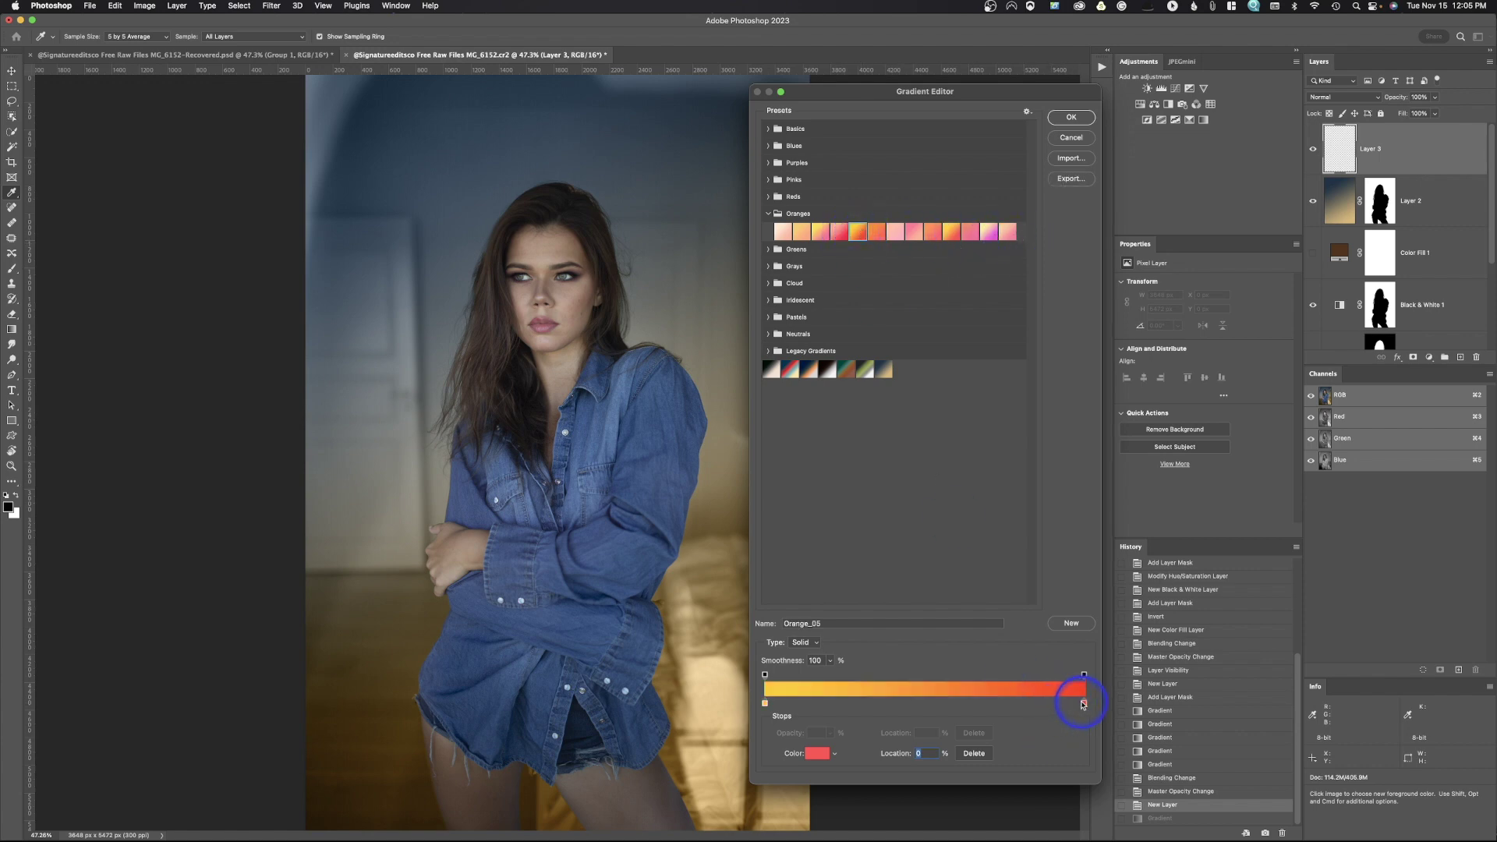
pyautogui.moveTo(1082, 704); pyautogui.dragTo(864, 704)
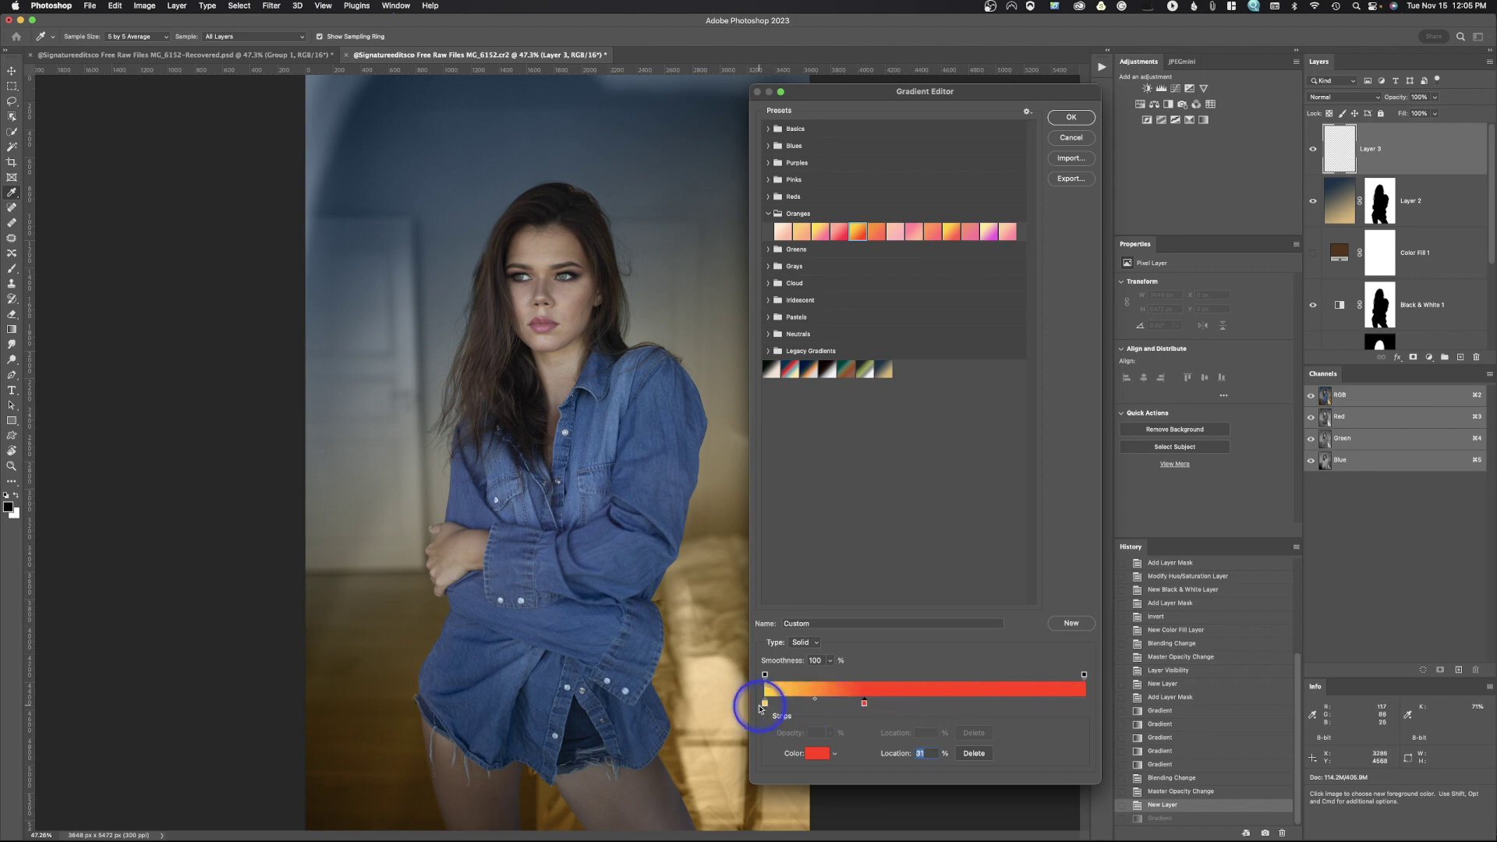
pyautogui.moveTo(764, 705); pyautogui.dragTo(1107, 705)
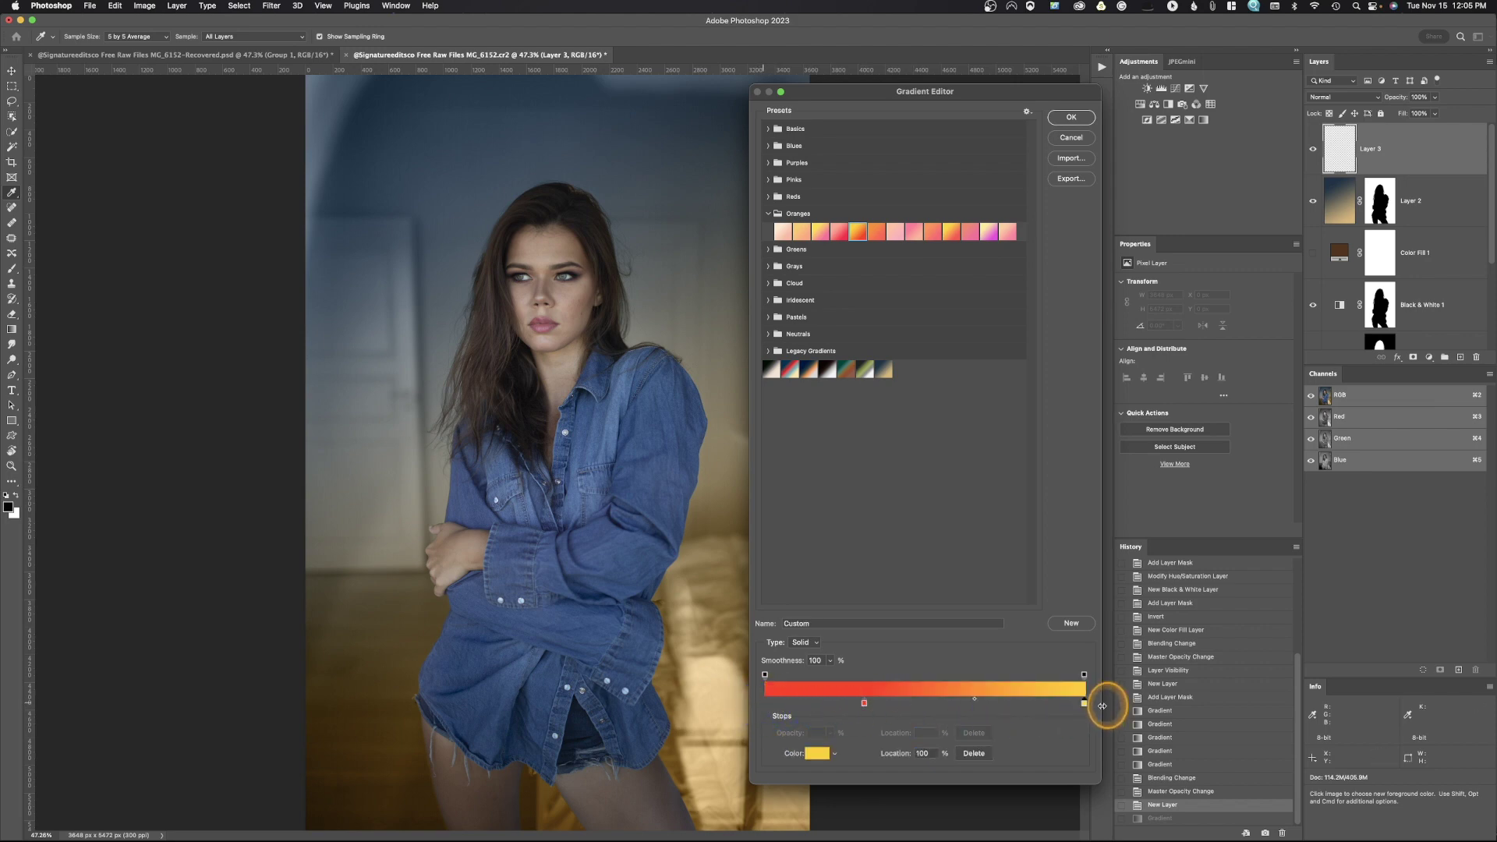
pyautogui.moveTo(863, 704); pyautogui.dragTo(765, 704)
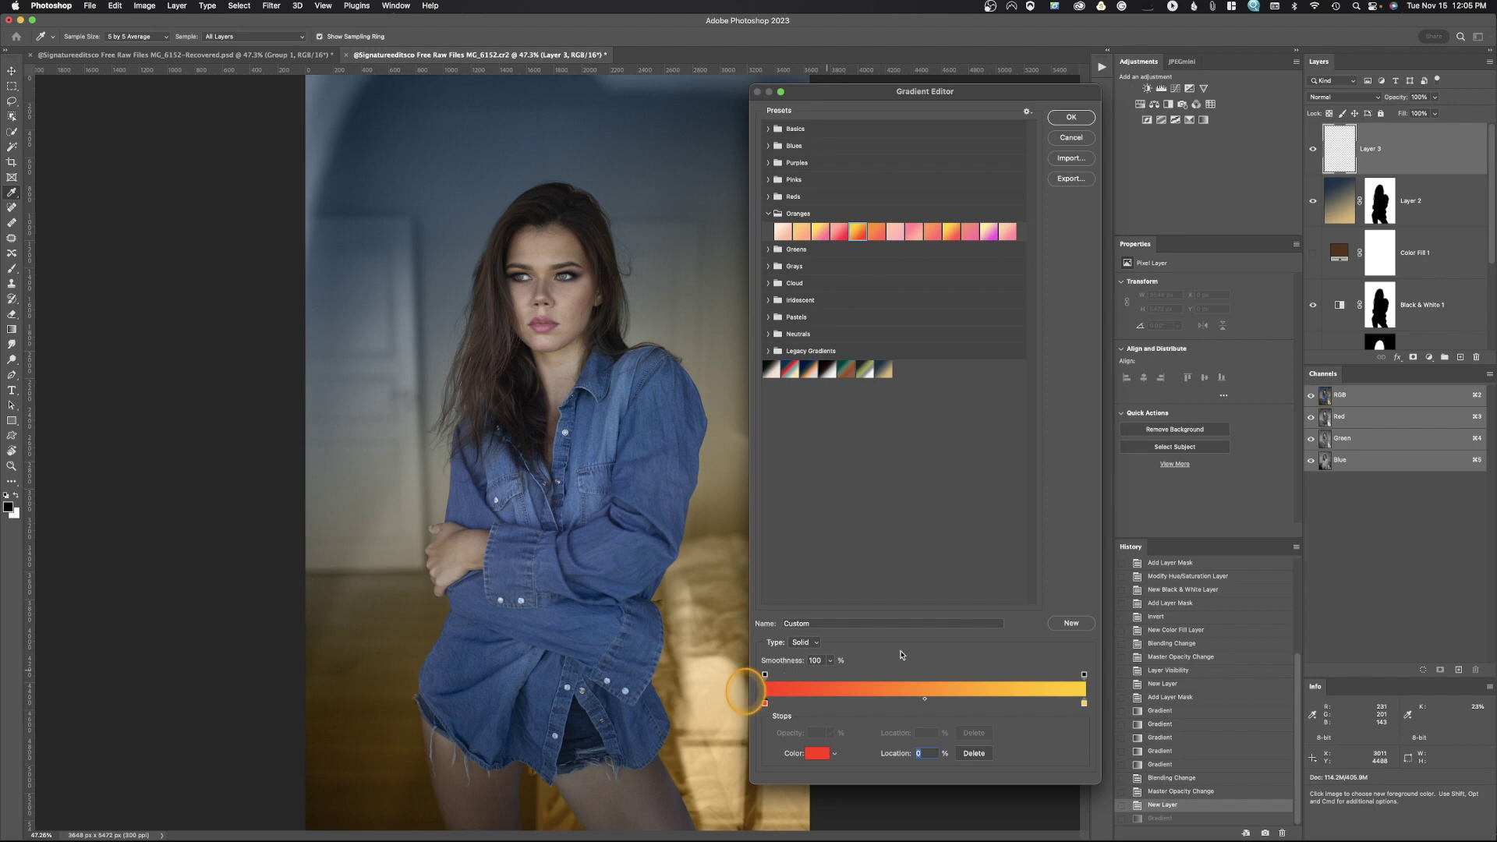
pyautogui.click(1072, 118)
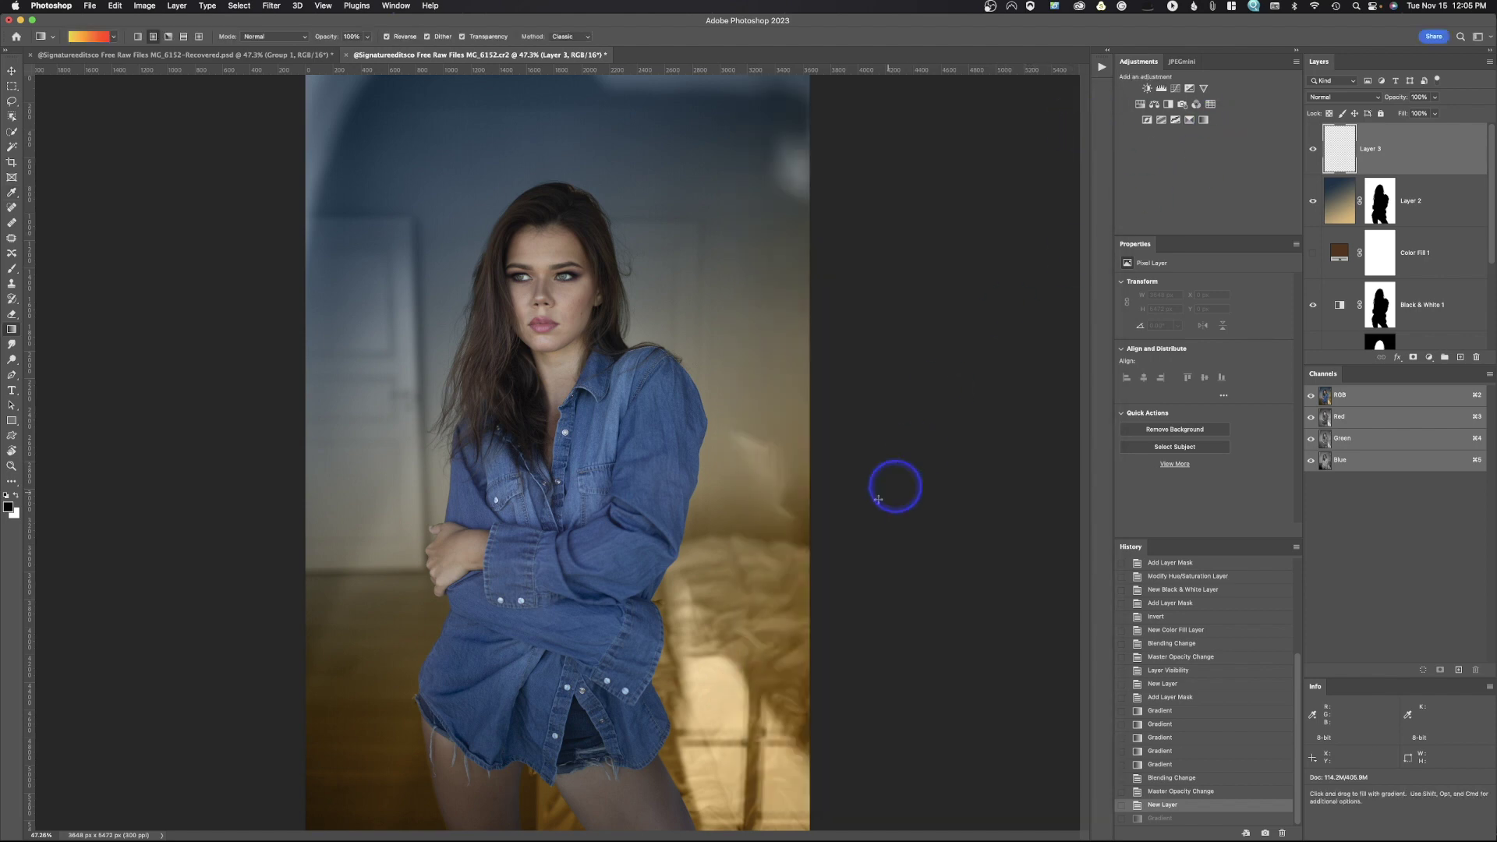
# Fill Layer 3 with the radial gradient, yellow at the lower right fading to red, and set it to Color blending at 34% opacity
pyautogui.moveTo(677, 665); pyautogui.dragTo(407, 199)
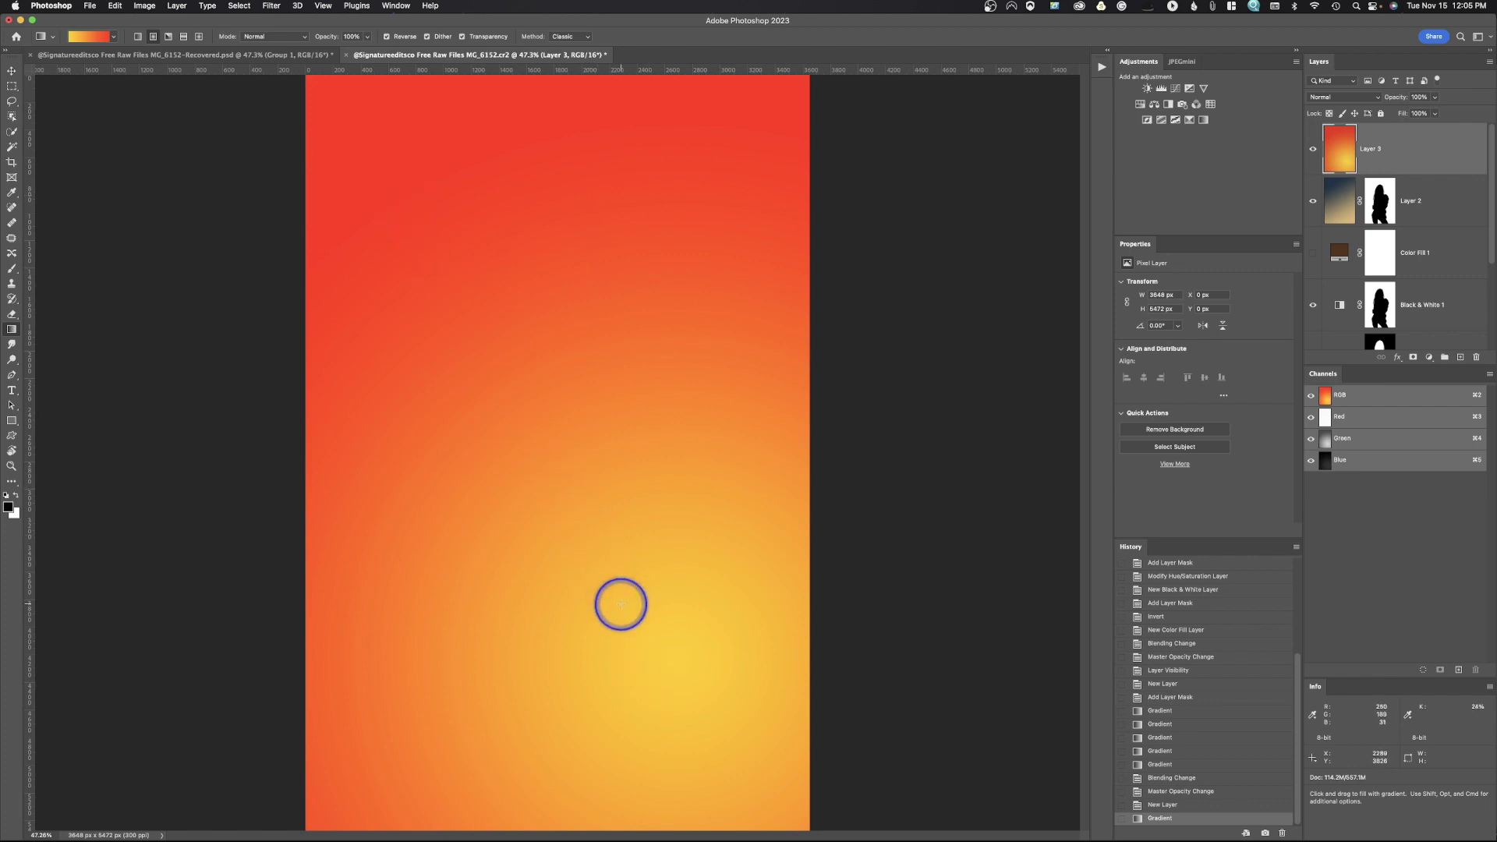
pyautogui.moveTo(640, 615); pyautogui.dragTo(439, 200)
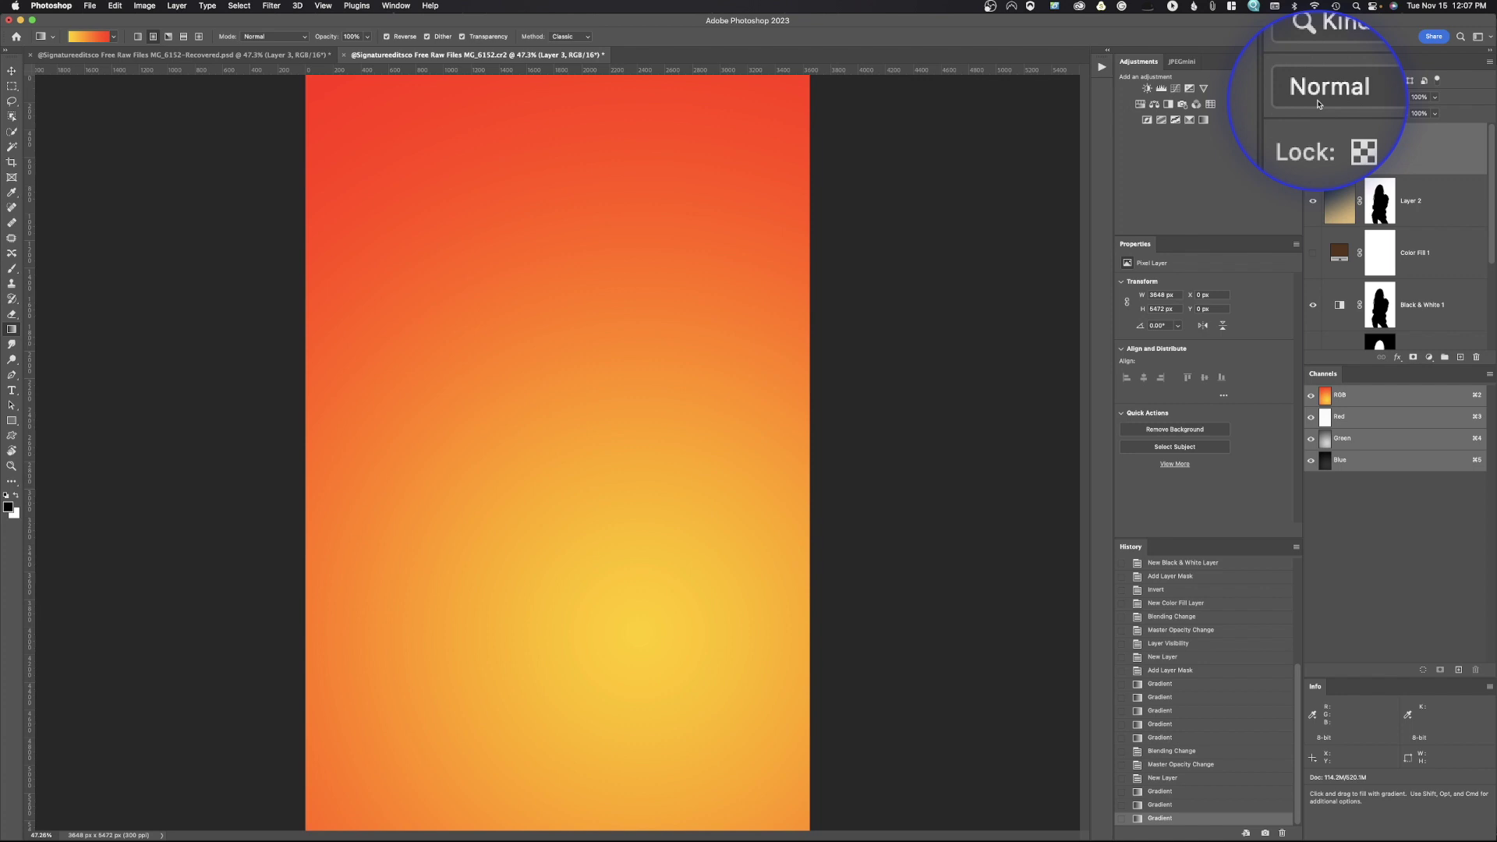
pyautogui.click(1325, 98)
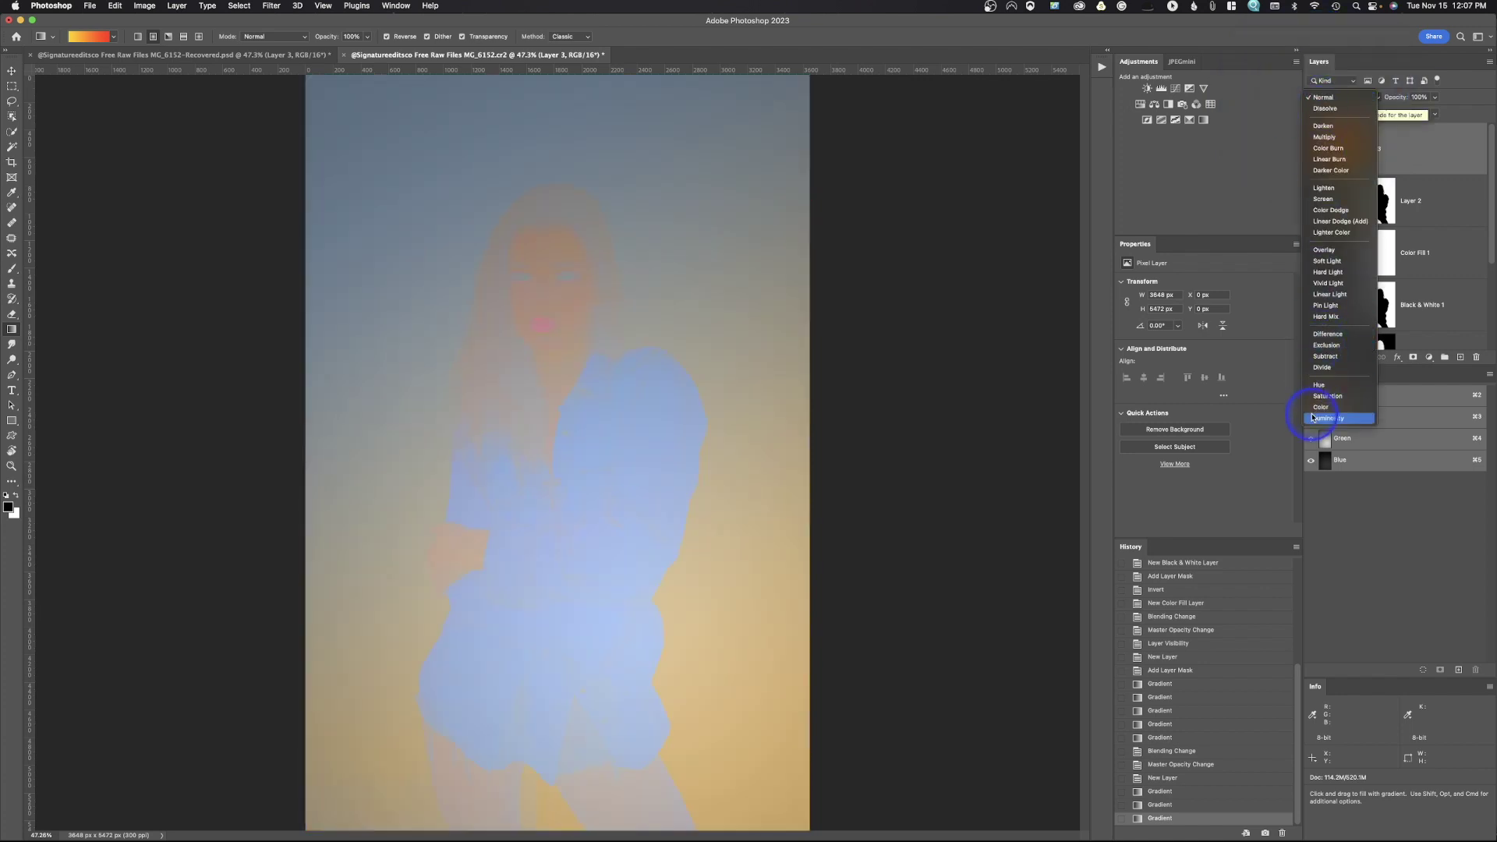
pyautogui.click(1321, 407)
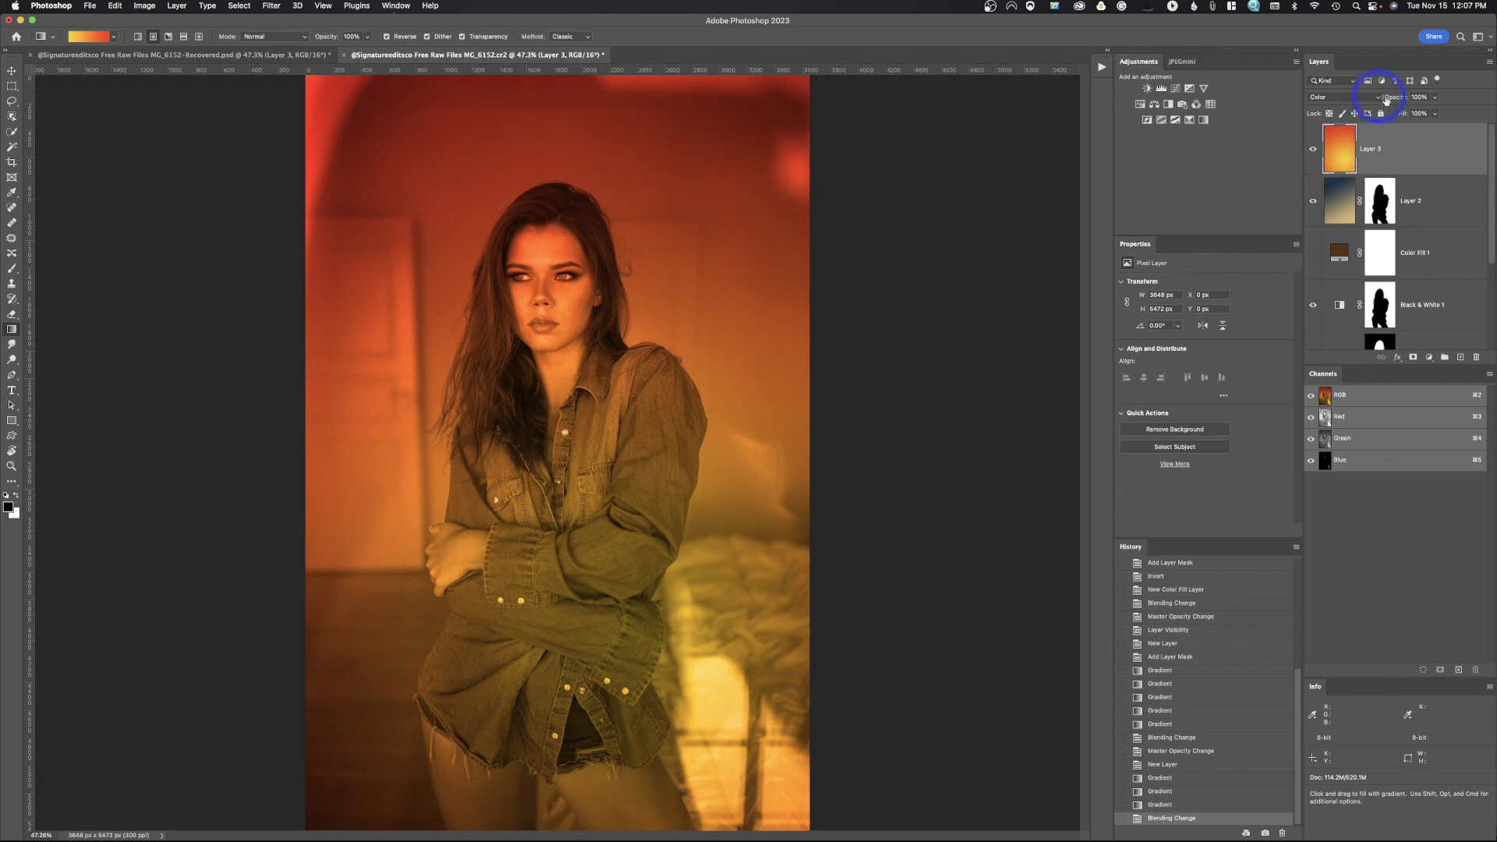
pyautogui.moveTo(1398, 99); pyautogui.dragTo(1358, 103)
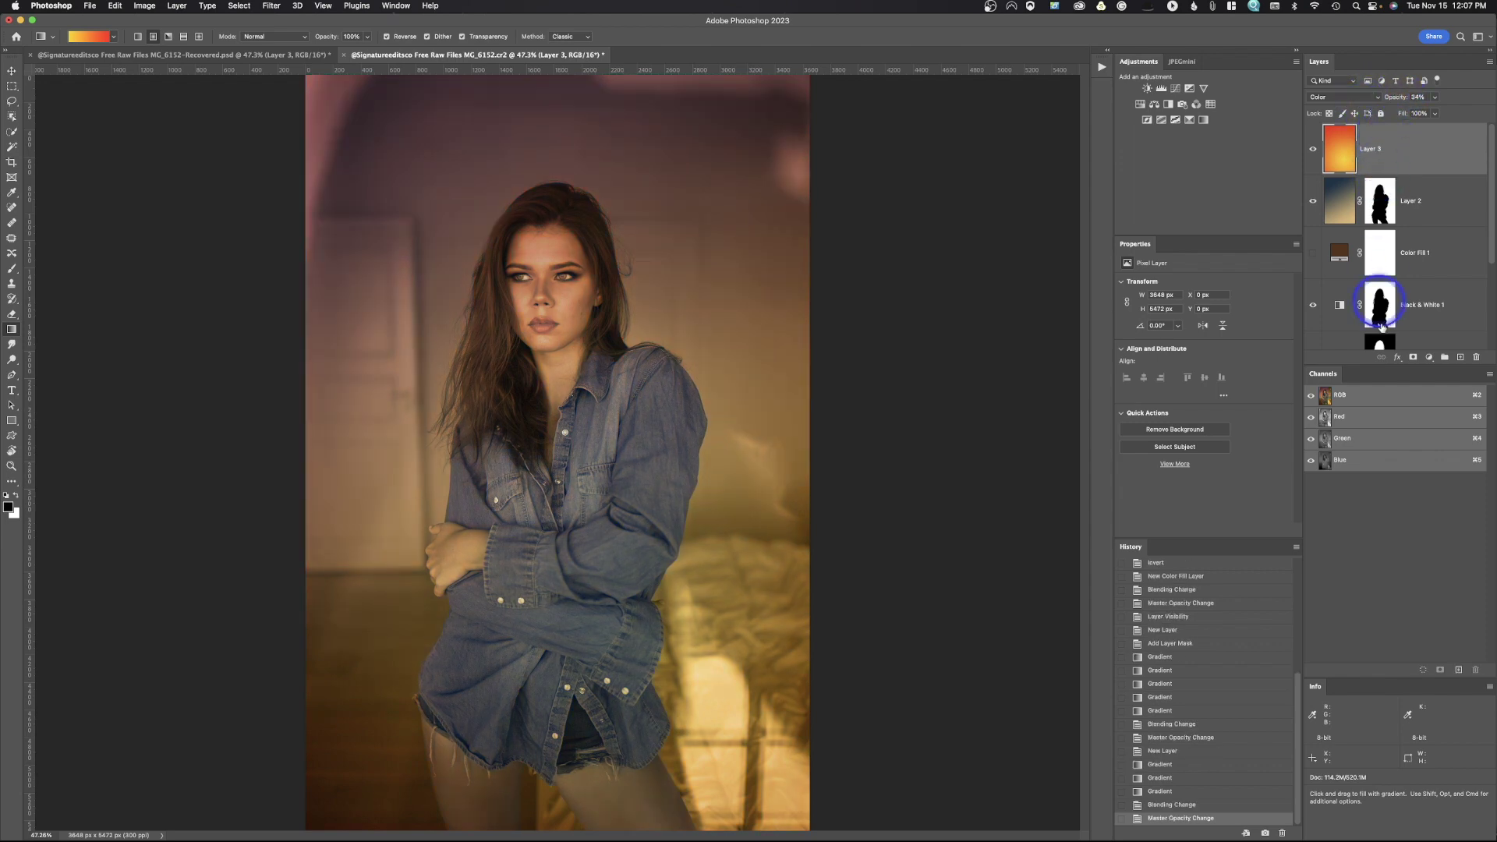
# Add a white mask to Layer 3 and set up the Foreground to Background gradient with its stops reversed, black at 0% and white at 100%
pyautogui.click(1412, 358)
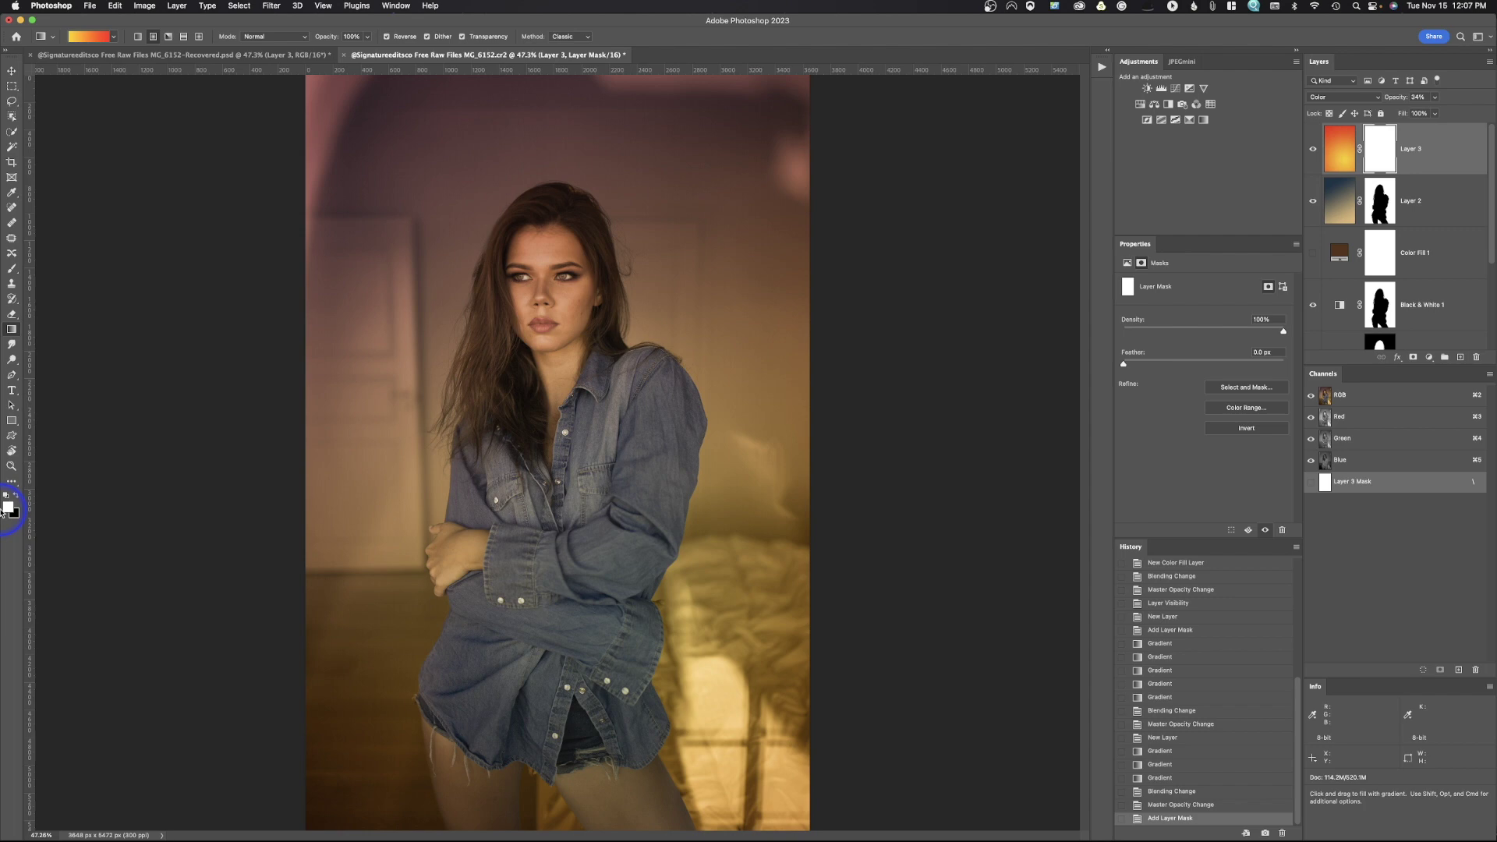
pyautogui.click(88, 37)
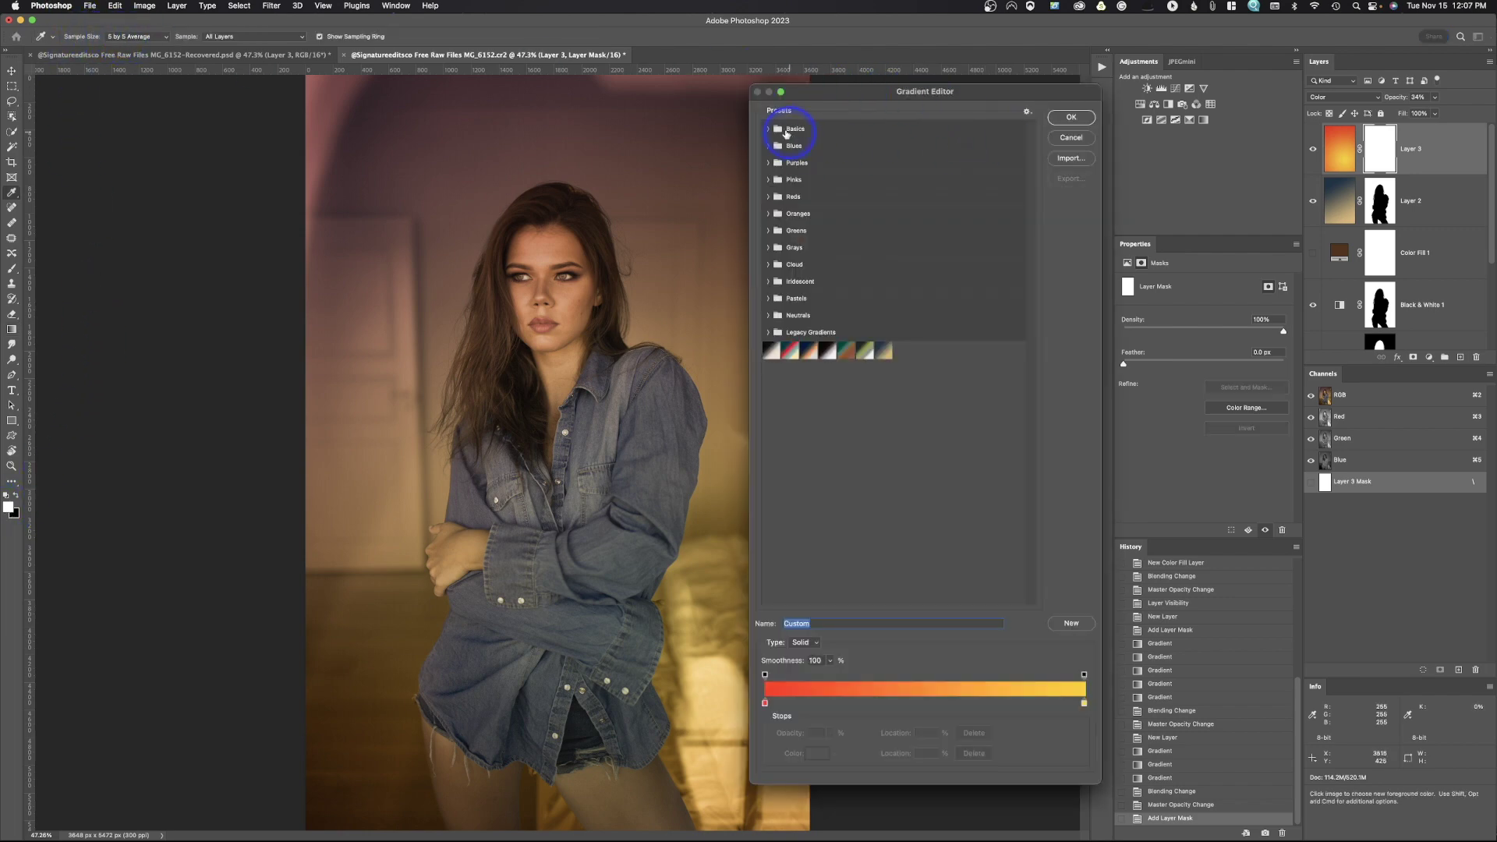
pyautogui.click(768, 129)
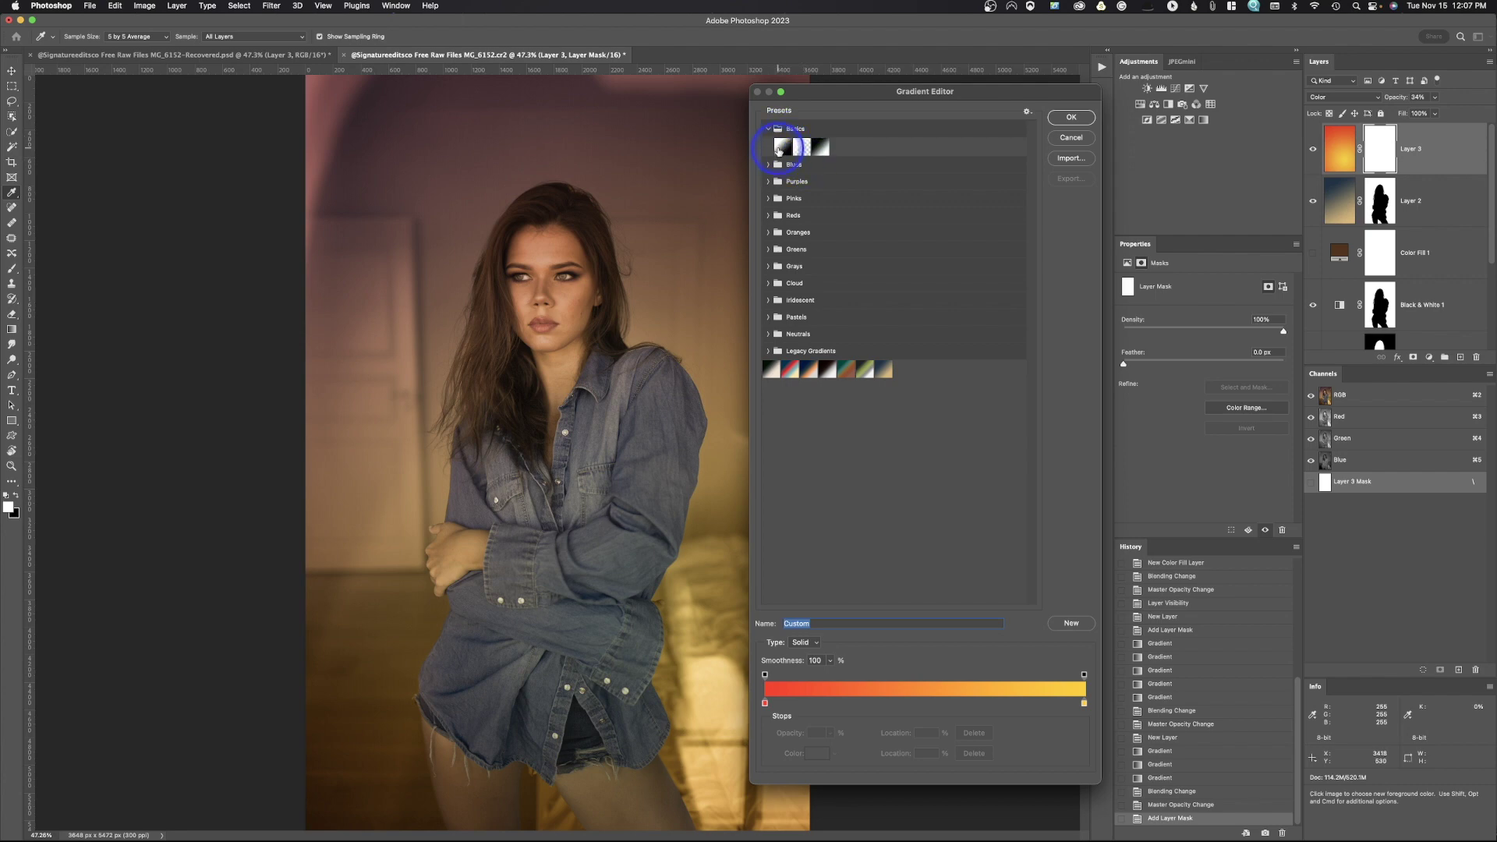
pyautogui.click(778, 148)
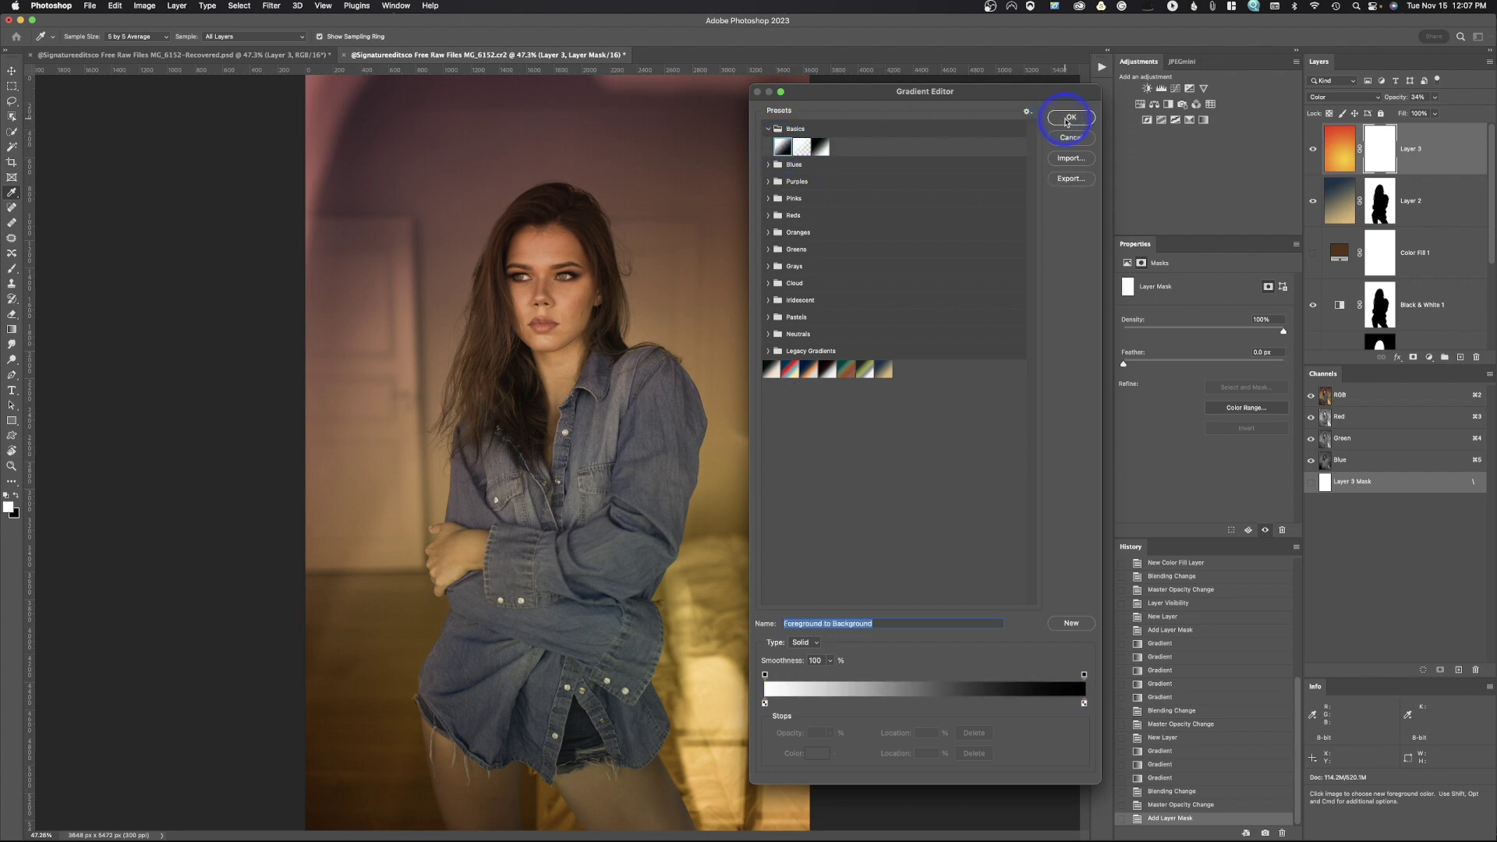
pyautogui.moveTo(1083, 703)
pyautogui.mouseDown()
pyautogui.moveTo(838, 703)
pyautogui.moveTo(1092, 701)
pyautogui.mouseUp()
pyautogui.moveTo(838, 704); pyautogui.dragTo(763, 702)
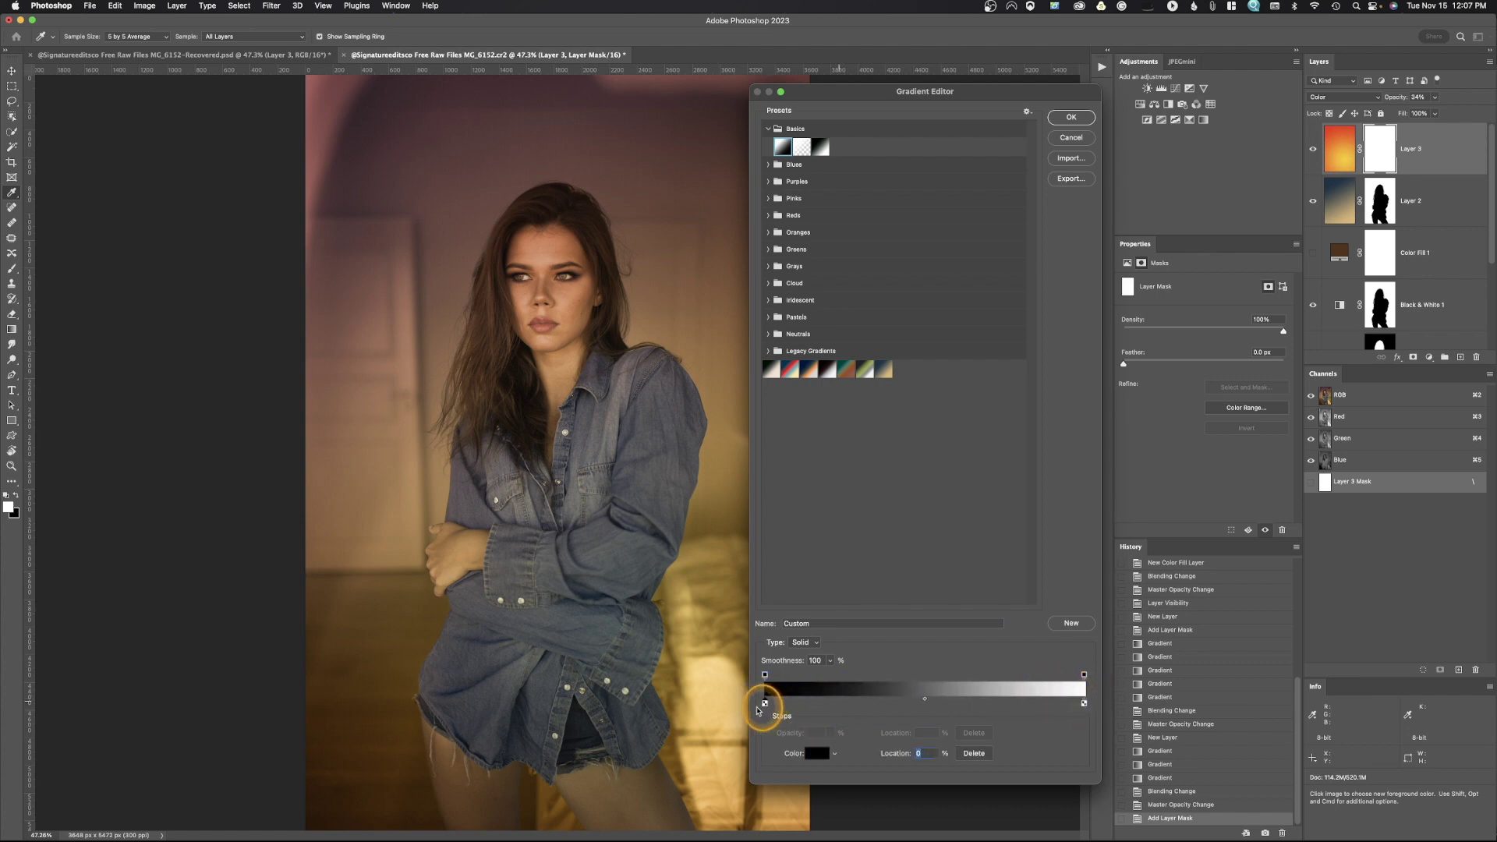
pyautogui.click(1080, 125)
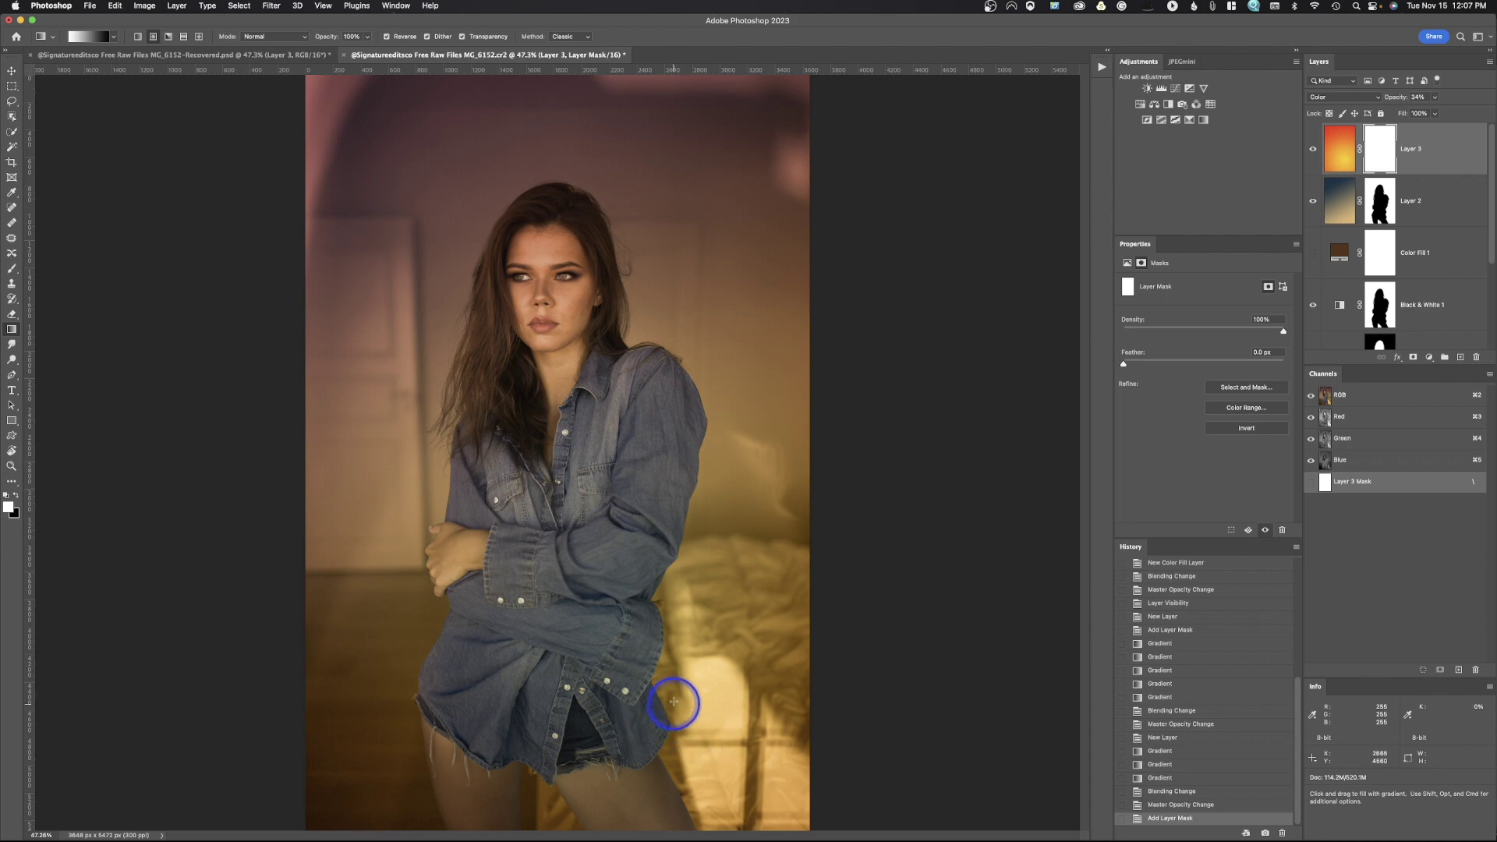
# Fill Layer 3's mask with a radial gradient, then redraw it as linear, from white at the lower right to black at the upper left
pyautogui.moveTo(677, 704); pyautogui.dragTo(134, 37)
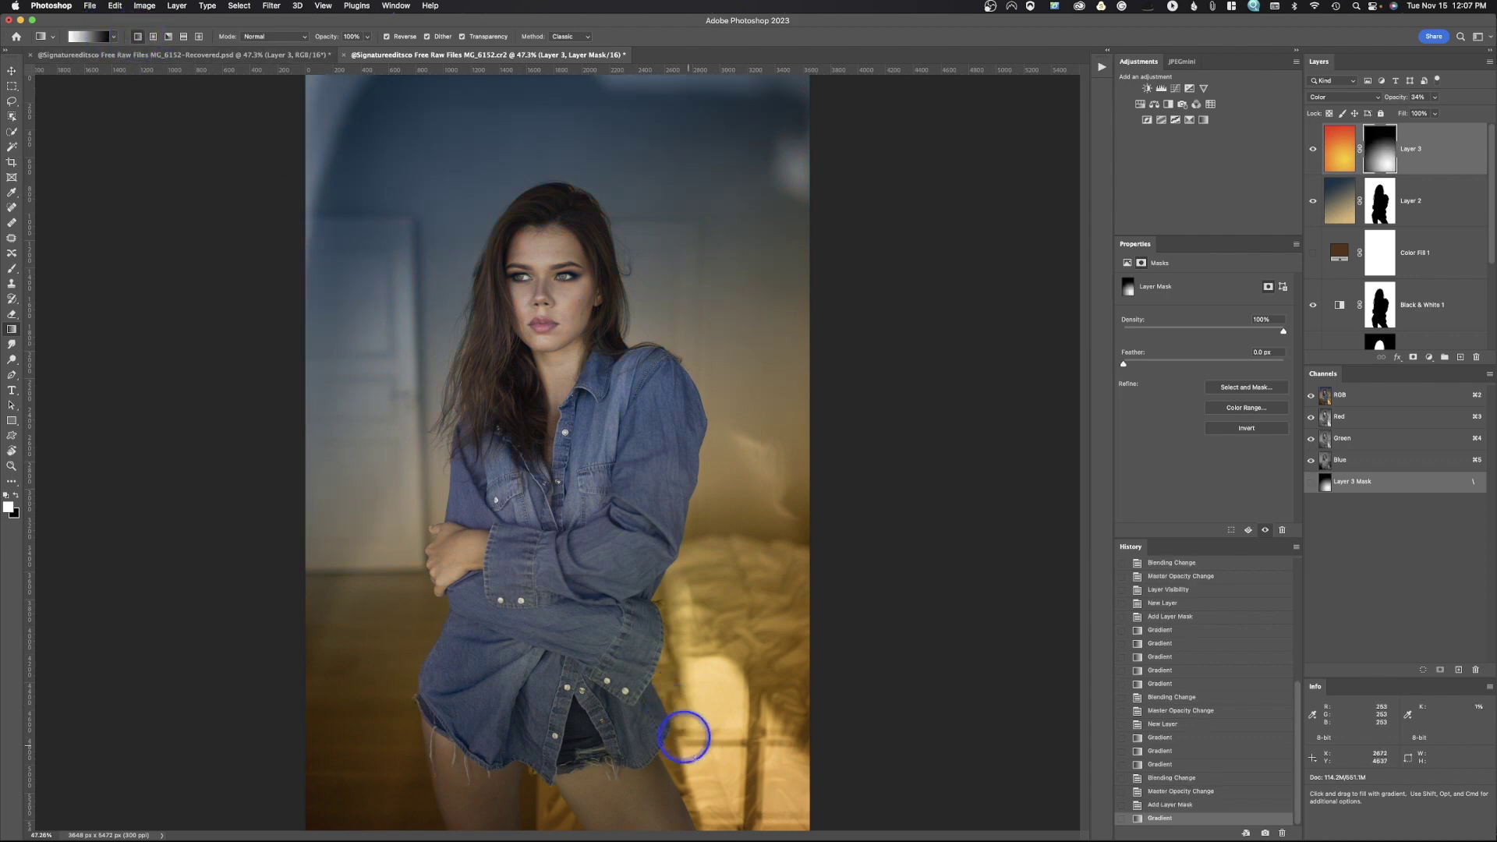
pyautogui.moveTo(712, 749); pyautogui.dragTo(464, 246)
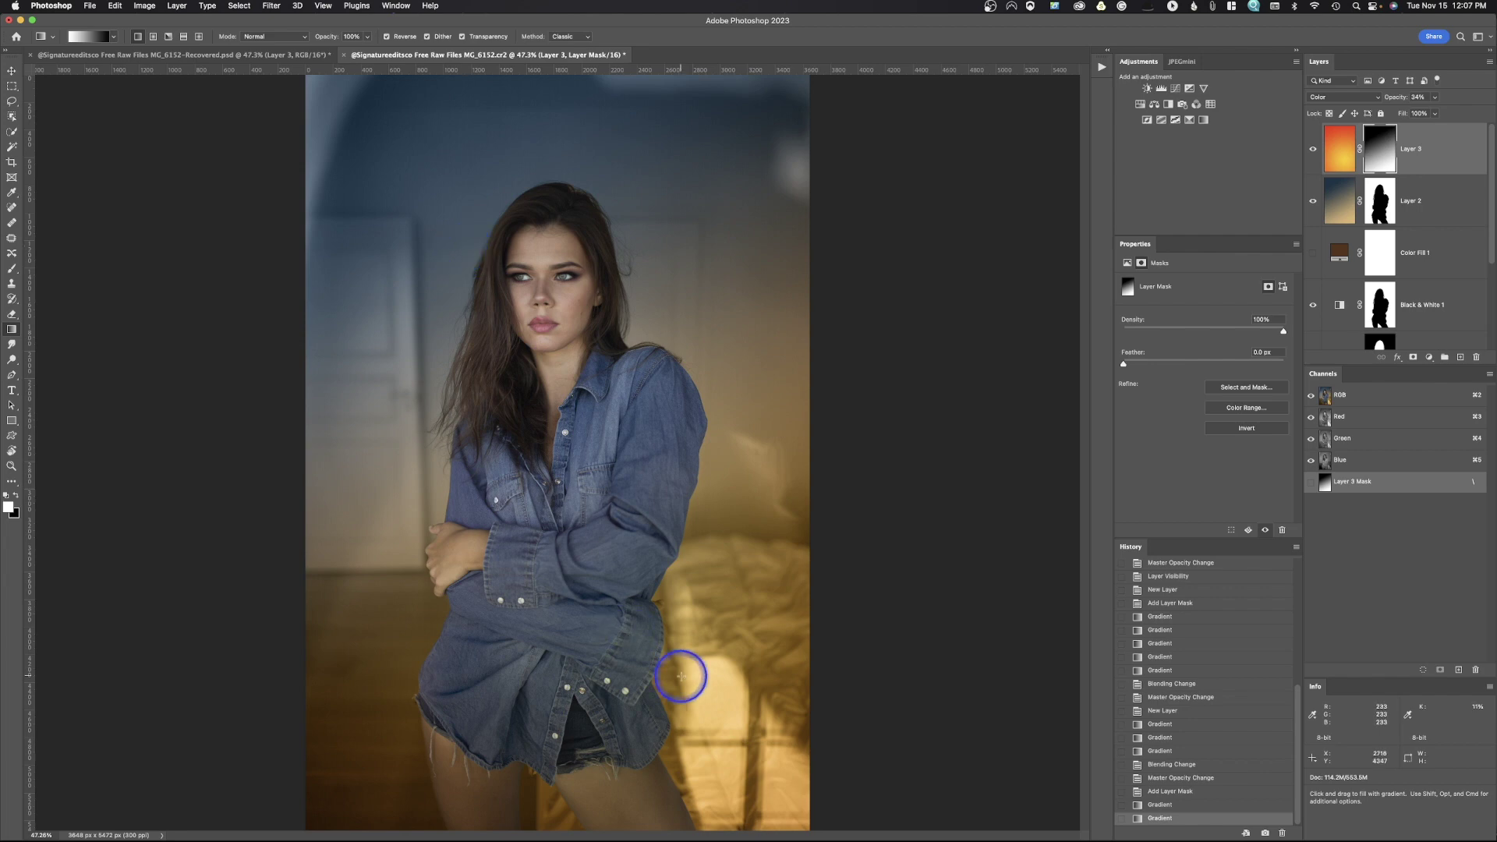
# Redraw the linear gradient on Layer 3's mask from the lower right to the upper left several times, and compare the image with the layer hidden
pyautogui.moveTo(692, 703); pyautogui.dragTo(450, 241)
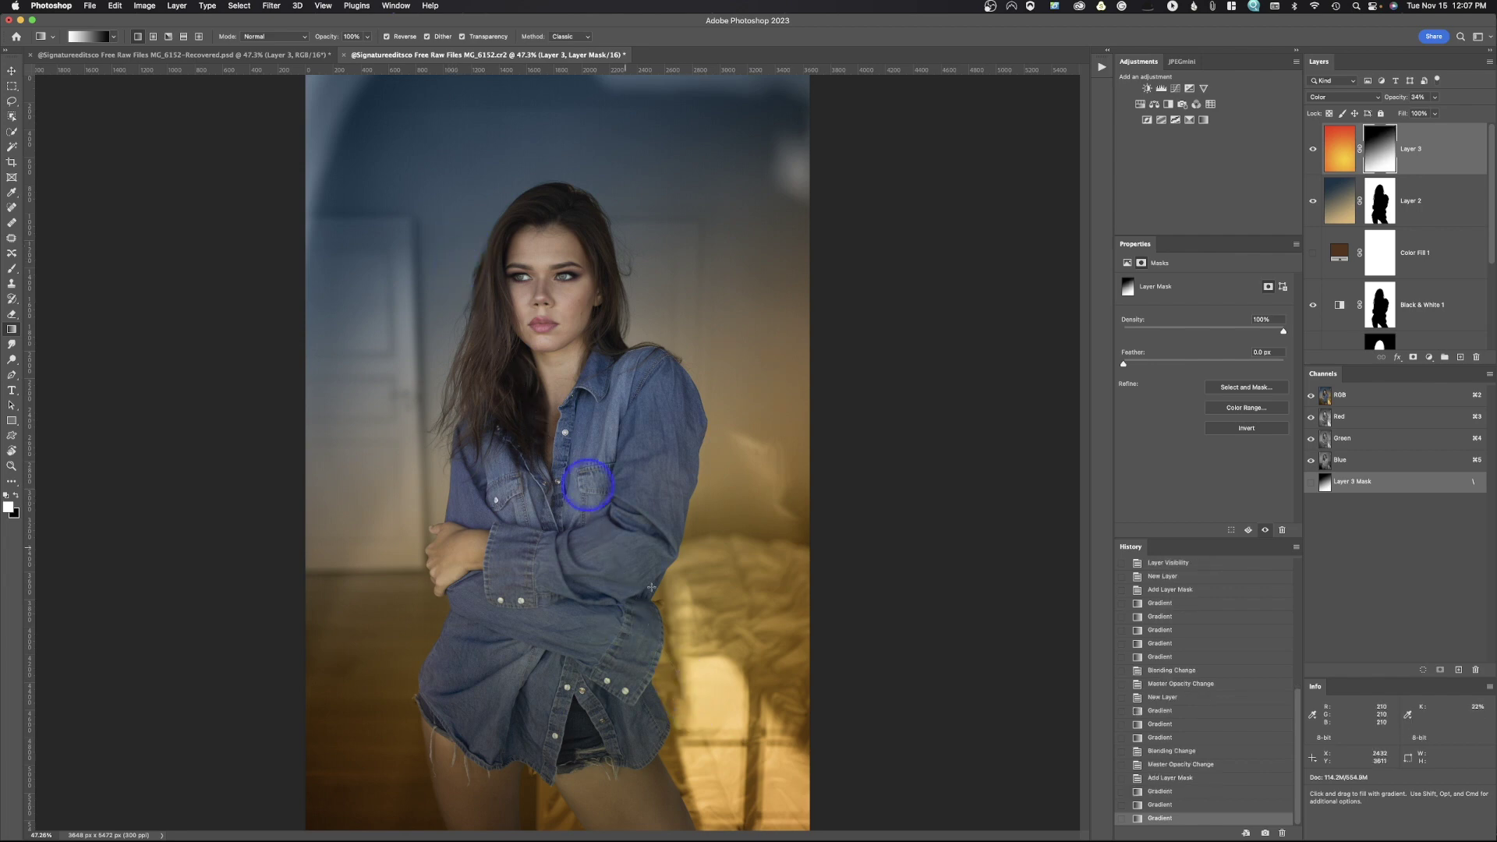
pyautogui.moveTo(690, 600); pyautogui.dragTo(392, 141)
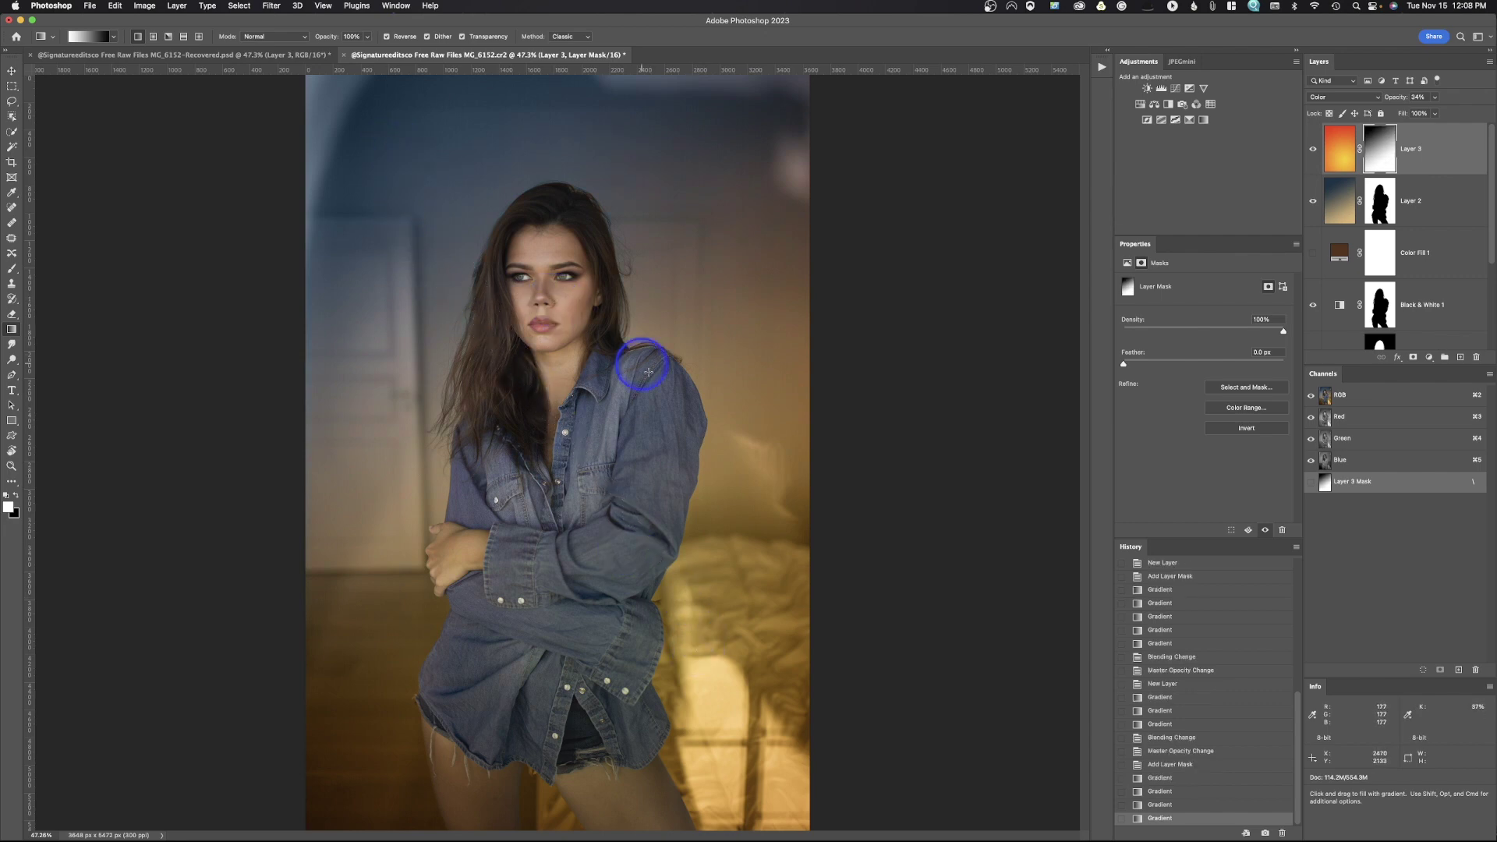
pyautogui.moveTo(712, 699); pyautogui.dragTo(446, 178)
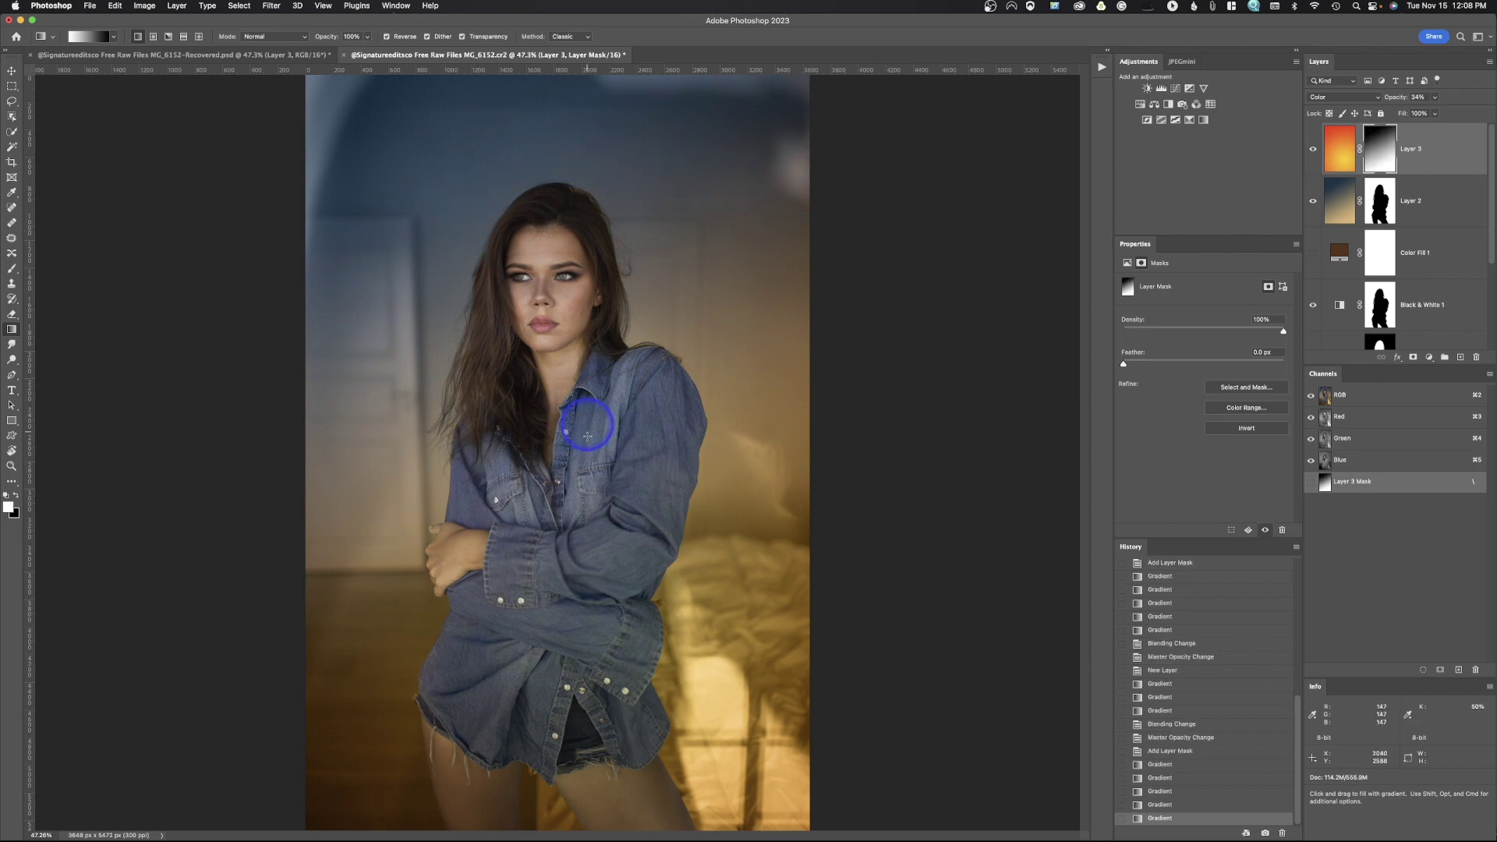
pyautogui.moveTo(688, 629); pyautogui.dragTo(452, 158)
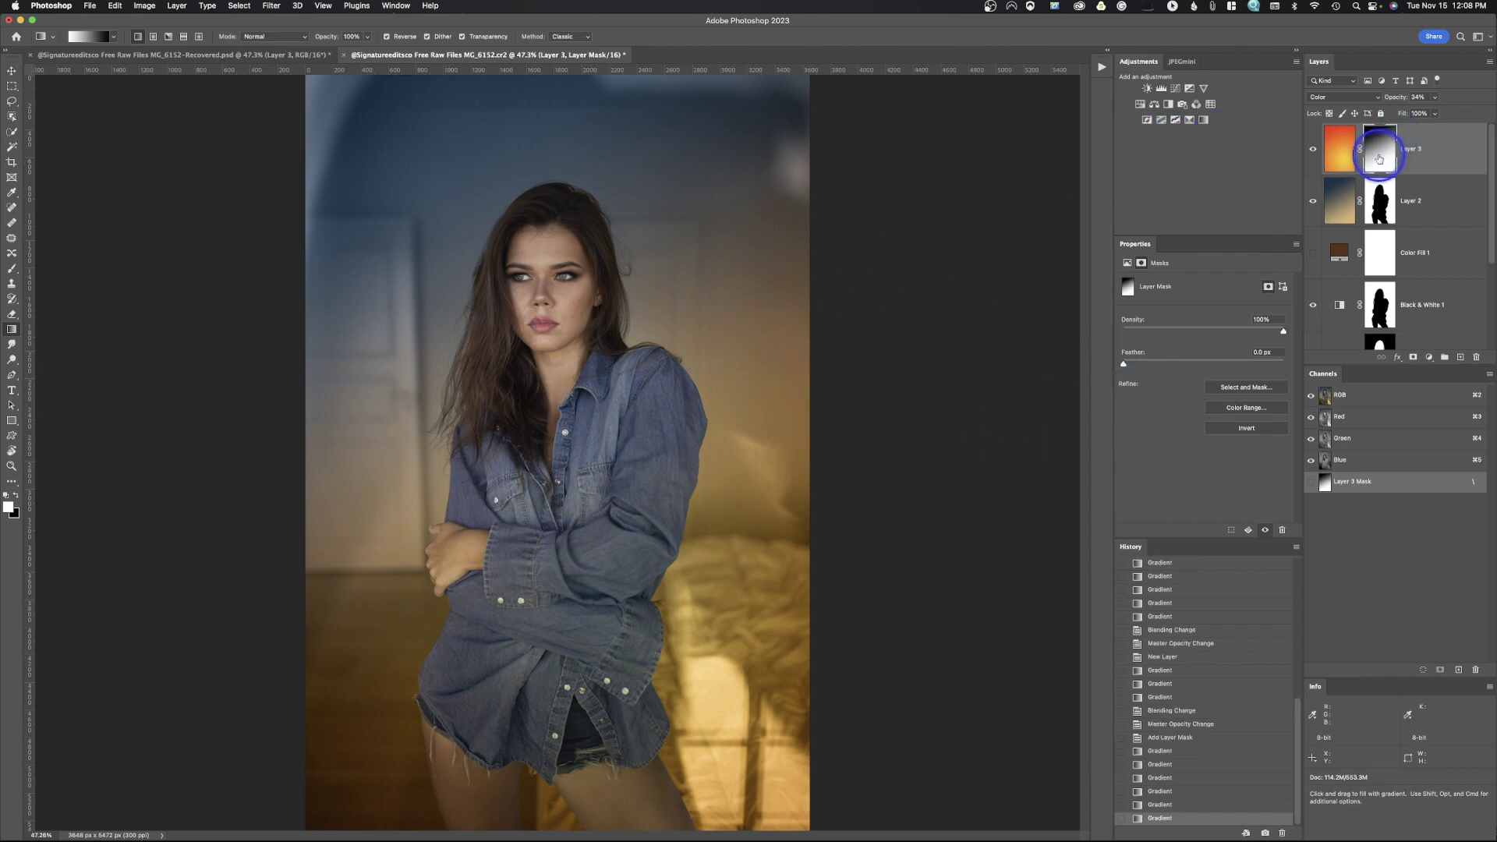
pyautogui.click(1313, 149)
pyautogui.click(1313, 149)
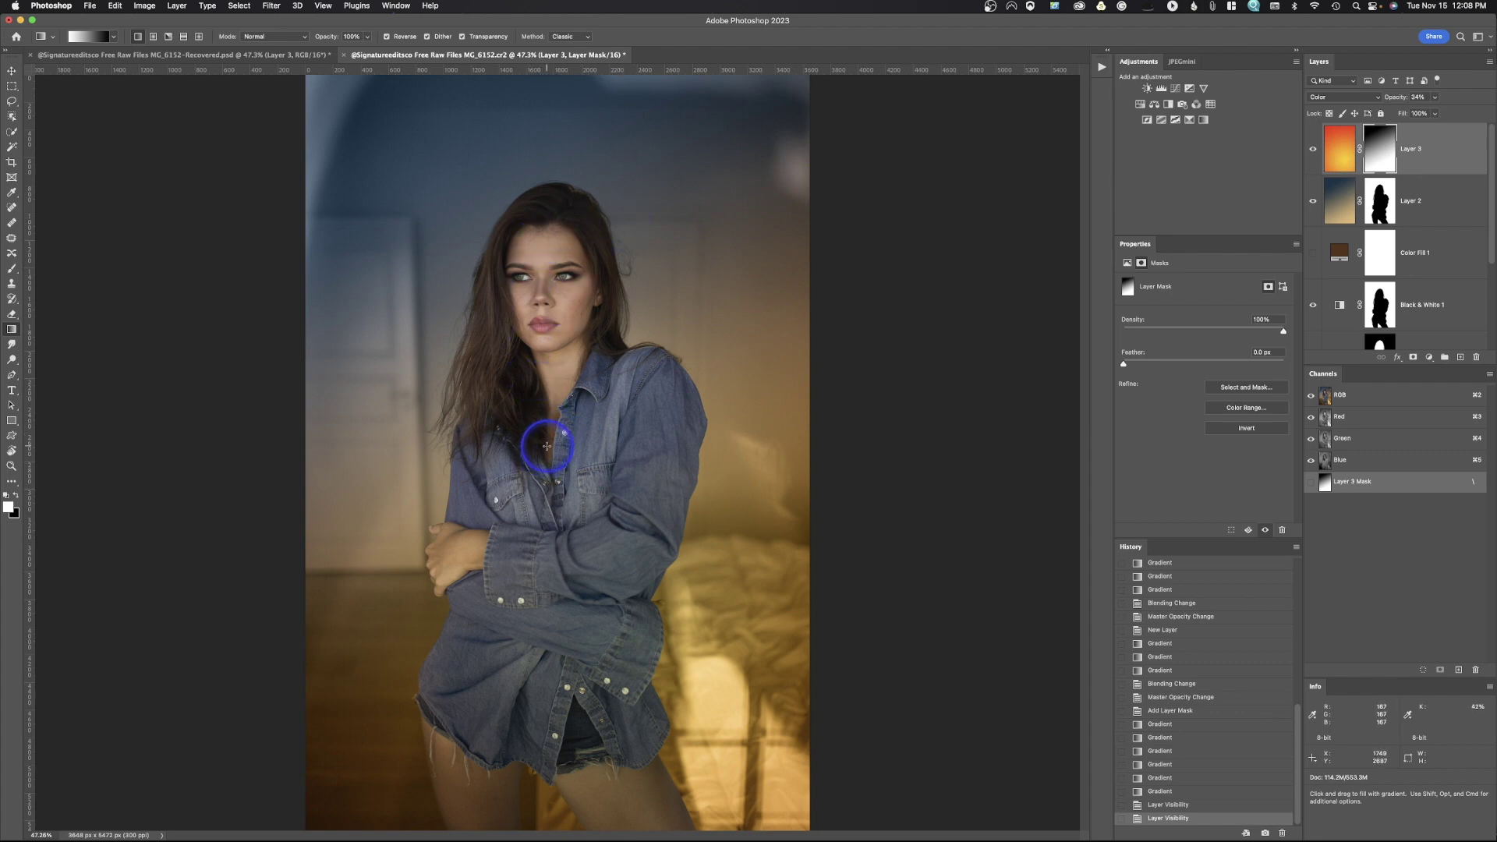
# Add a Curves adjustment layer above Layer 3, pull its white point slightly inward and raise the midtones to input 124, output 131
pyautogui.click(1176, 89)
pyautogui.click(1234, 358)
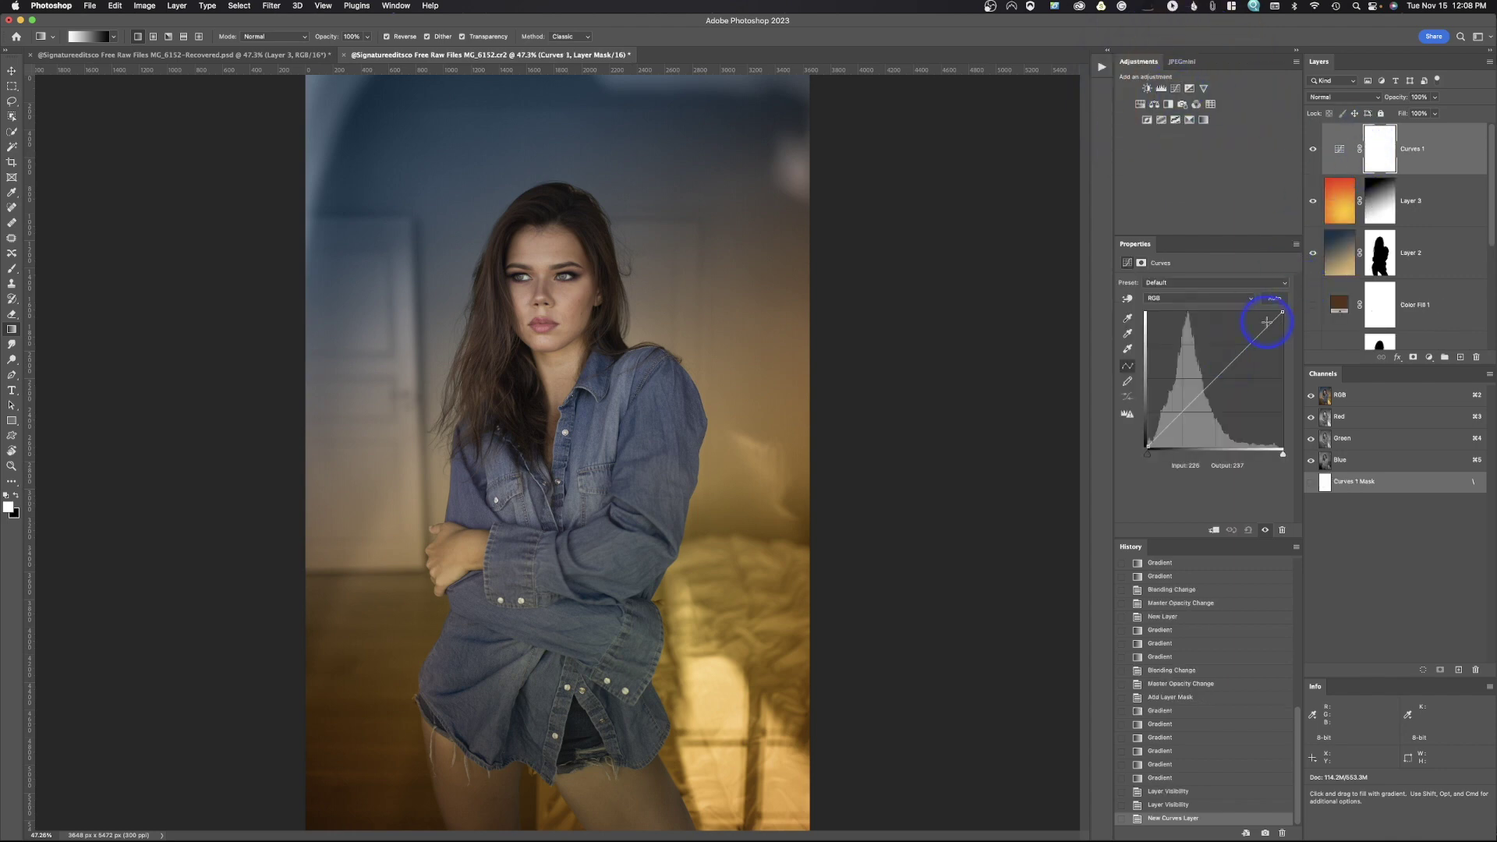
pyautogui.moveTo(1279, 315); pyautogui.dragTo(1279, 311)
pyautogui.click(1211, 376)
pyautogui.moveTo(1211, 376); pyautogui.dragTo(1214, 376)
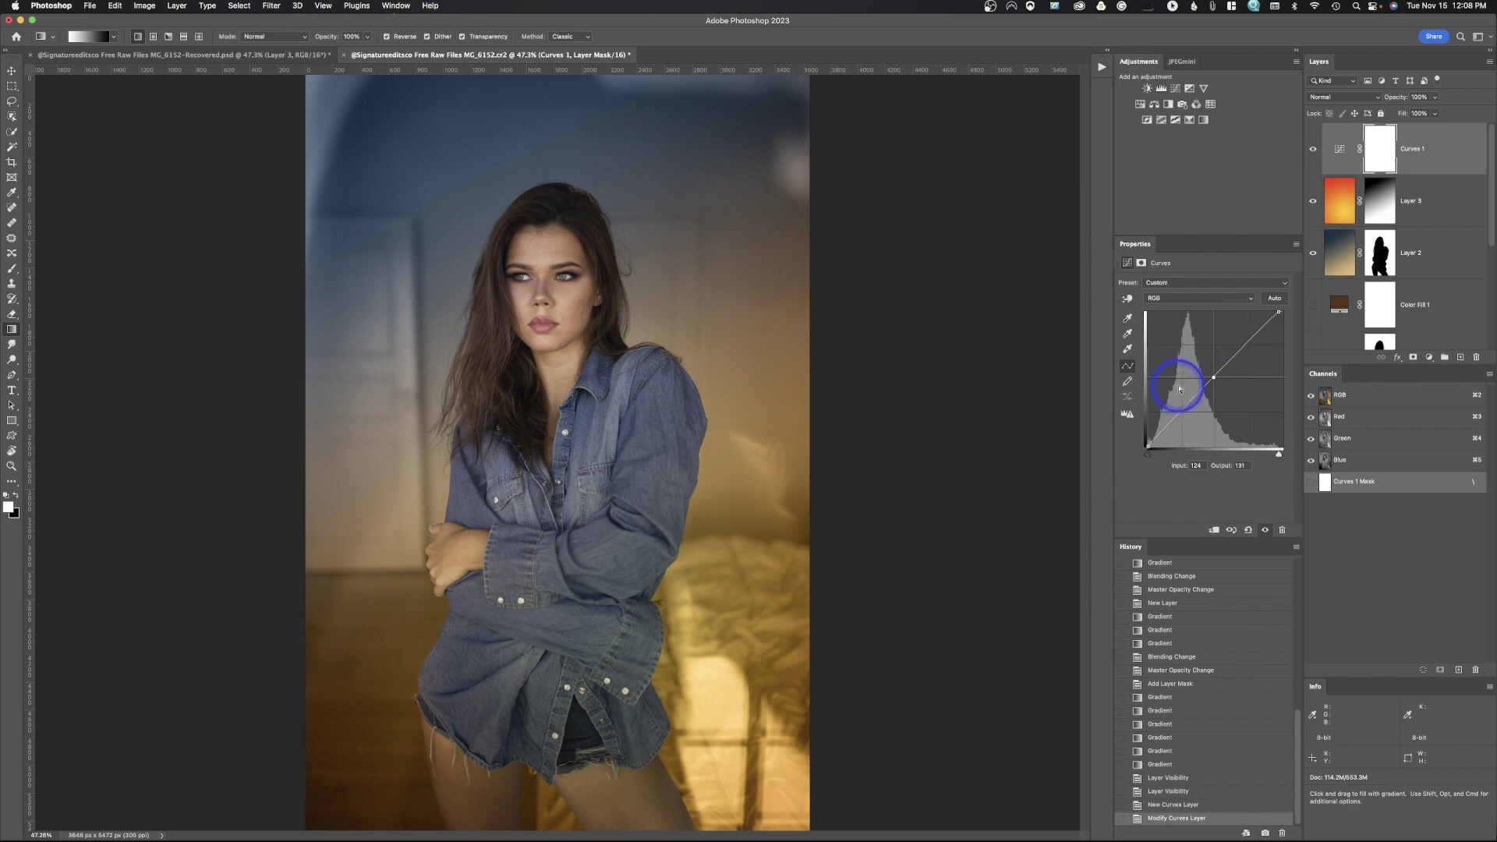
# Add a second Curves adjustment layer and brighten it by pulling the white point inward and slightly lifting the midtones
pyautogui.click(1376, 148)
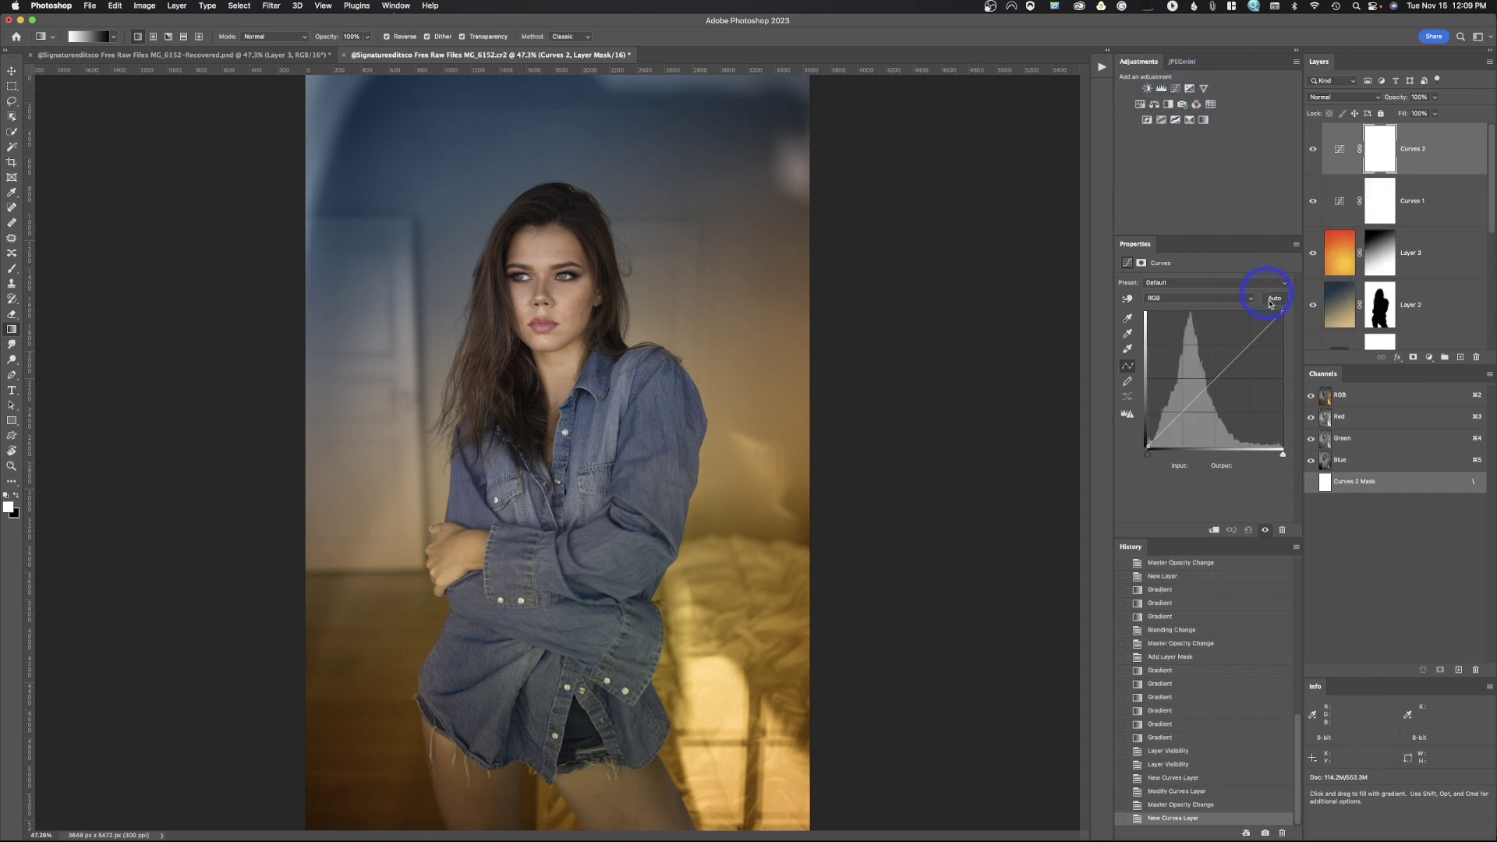
pyautogui.moveTo(1282, 312); pyautogui.dragTo(1274, 313)
pyautogui.moveTo(1214, 376); pyautogui.dragTo(1215, 375)
pyautogui.moveTo(1148, 460); pyautogui.dragTo(1149, 461)
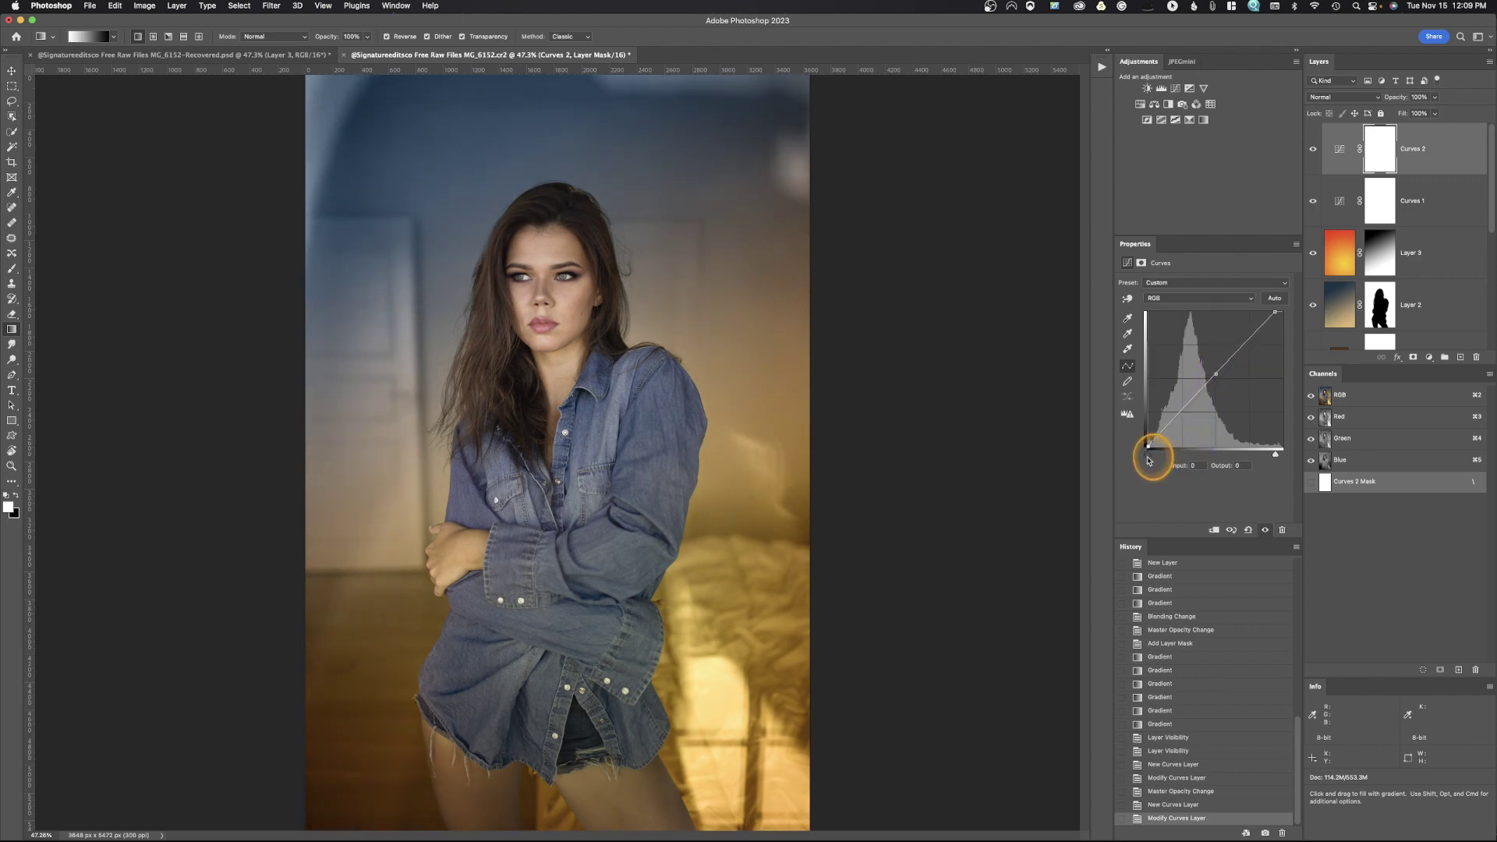
# Invert the second Curves layer's mask to black and paint white over the woman's face, hair and upper chest with a soft brush
pyautogui.click(1380, 153)
pyautogui.press('super+i')
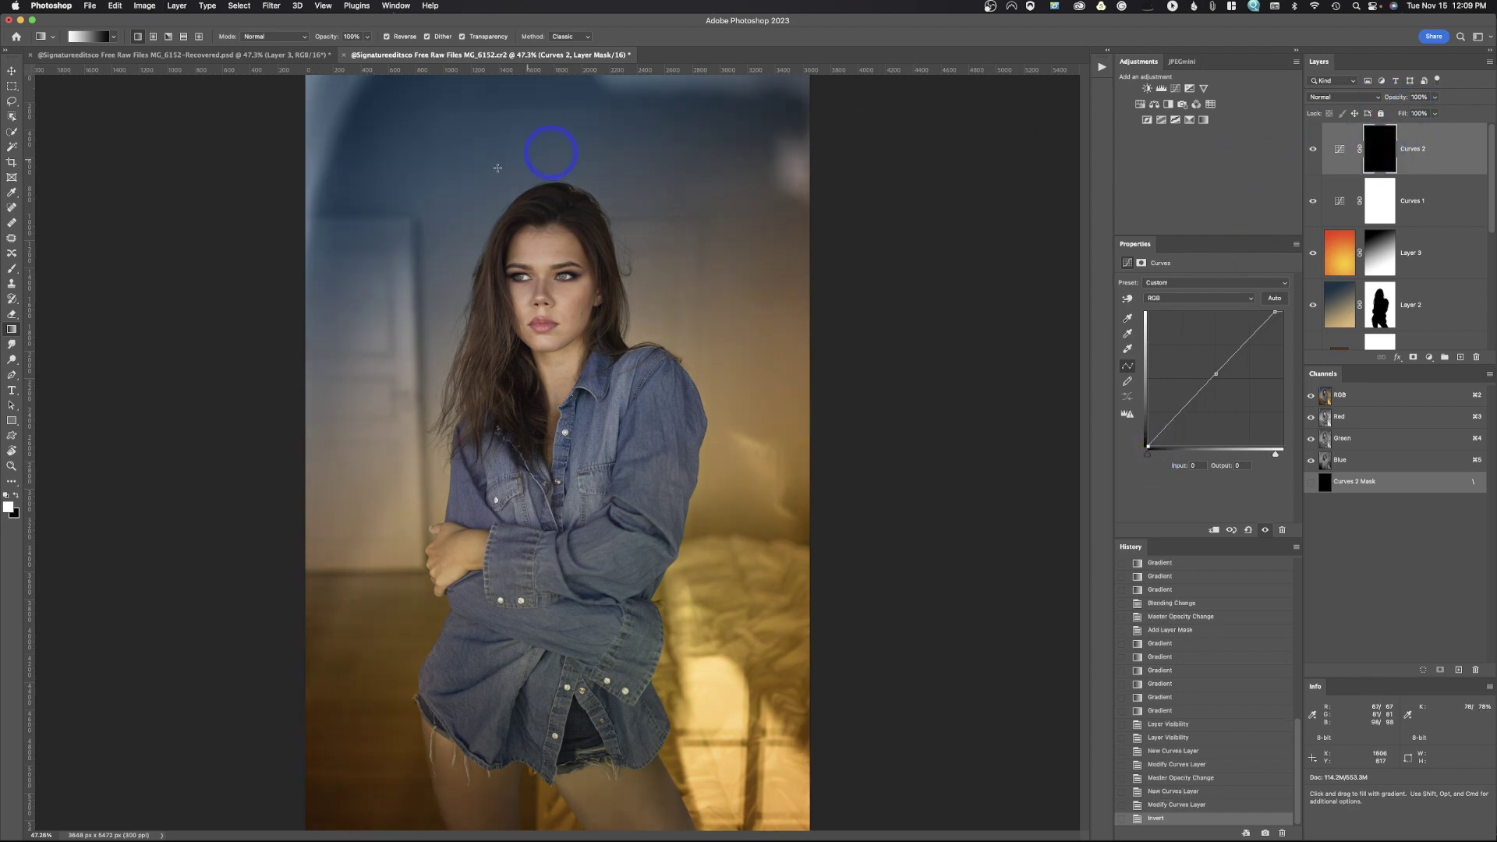
pyautogui.click(13, 268)
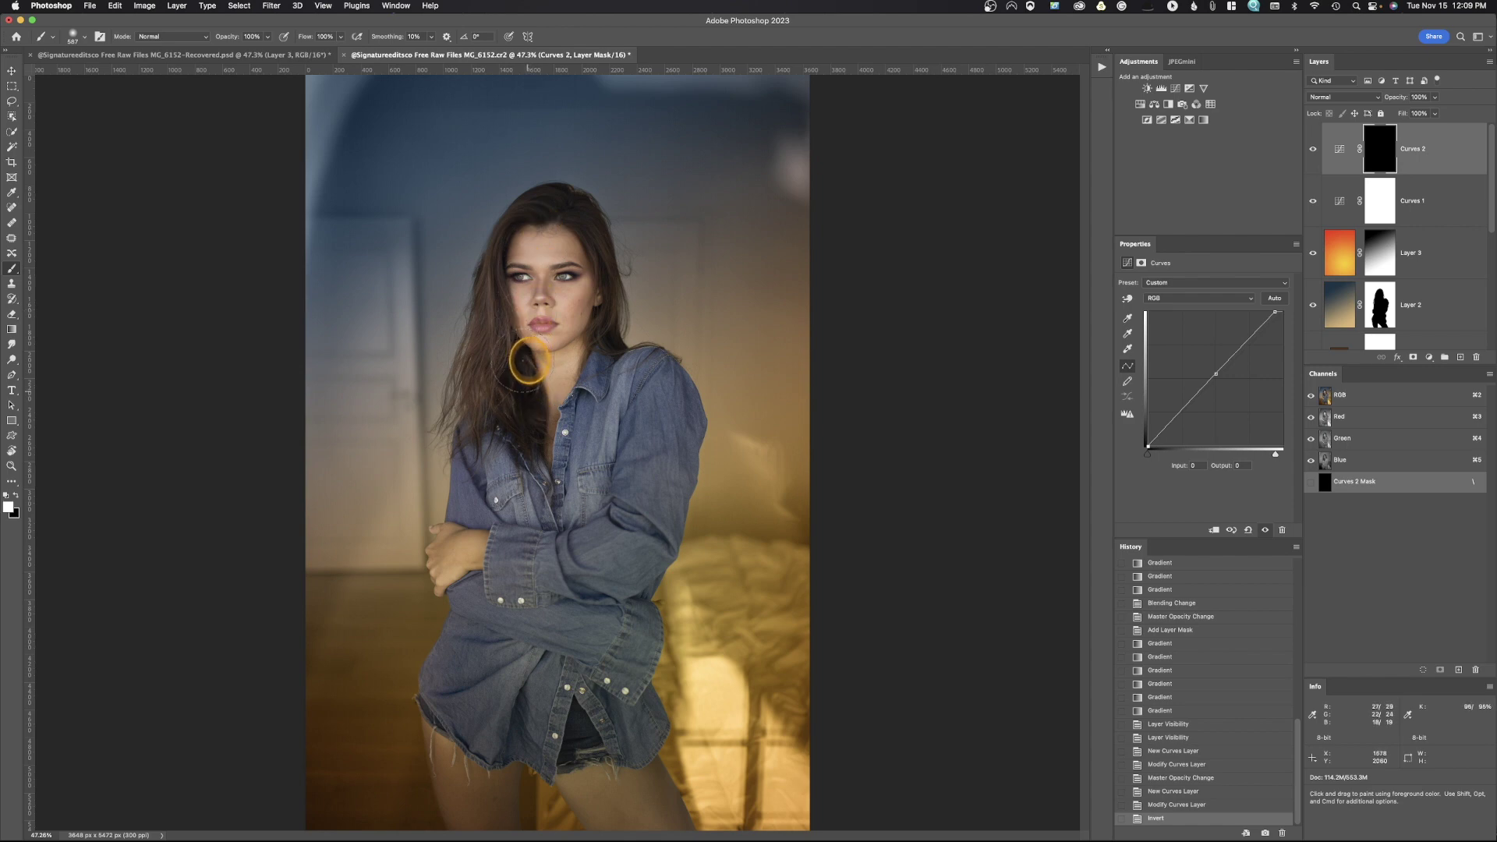
pyautogui.moveTo(592, 294); pyautogui.dragTo(642, 375)
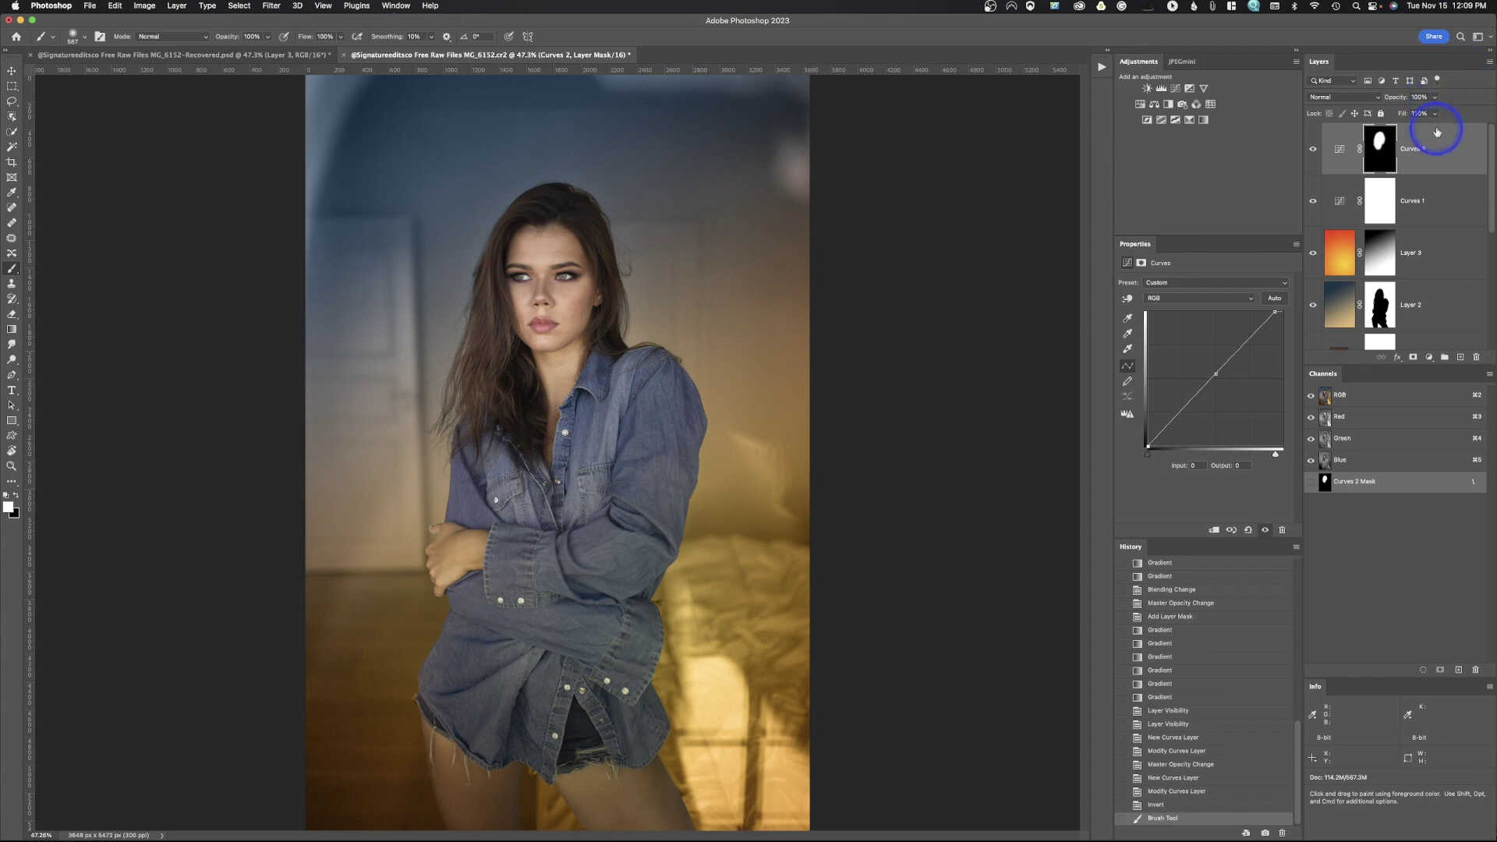
# Group all layers from the second Curves adjustment down to Layer 1, leaving only the Background outside the group
pyautogui.scroll(-5, 1447, 195)
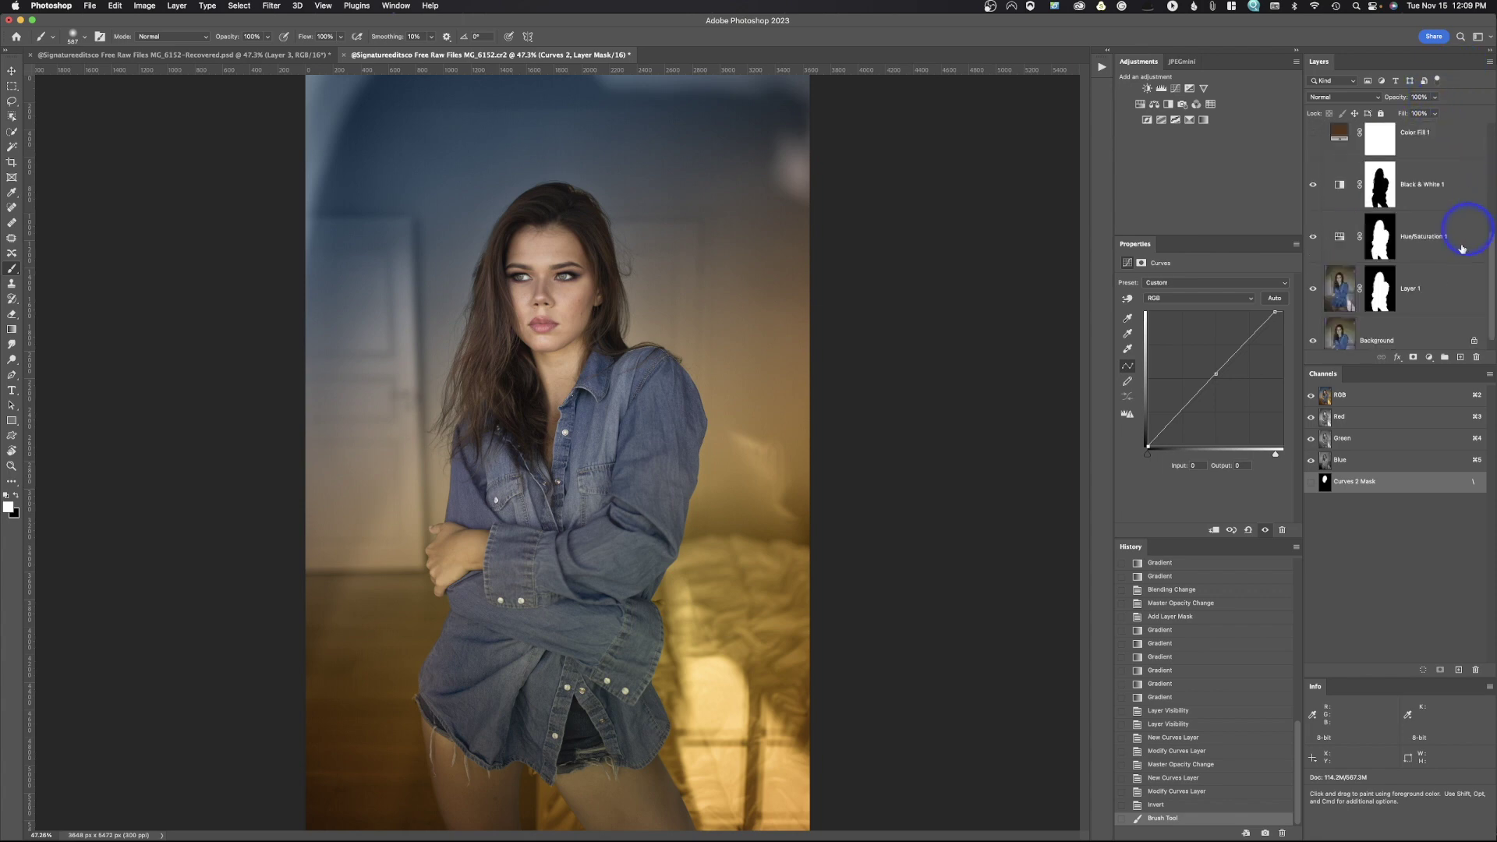
pyautogui.keyDown('shift'); pyautogui.click(1437, 294); pyautogui.keyUp('shift')
pyautogui.press('x')
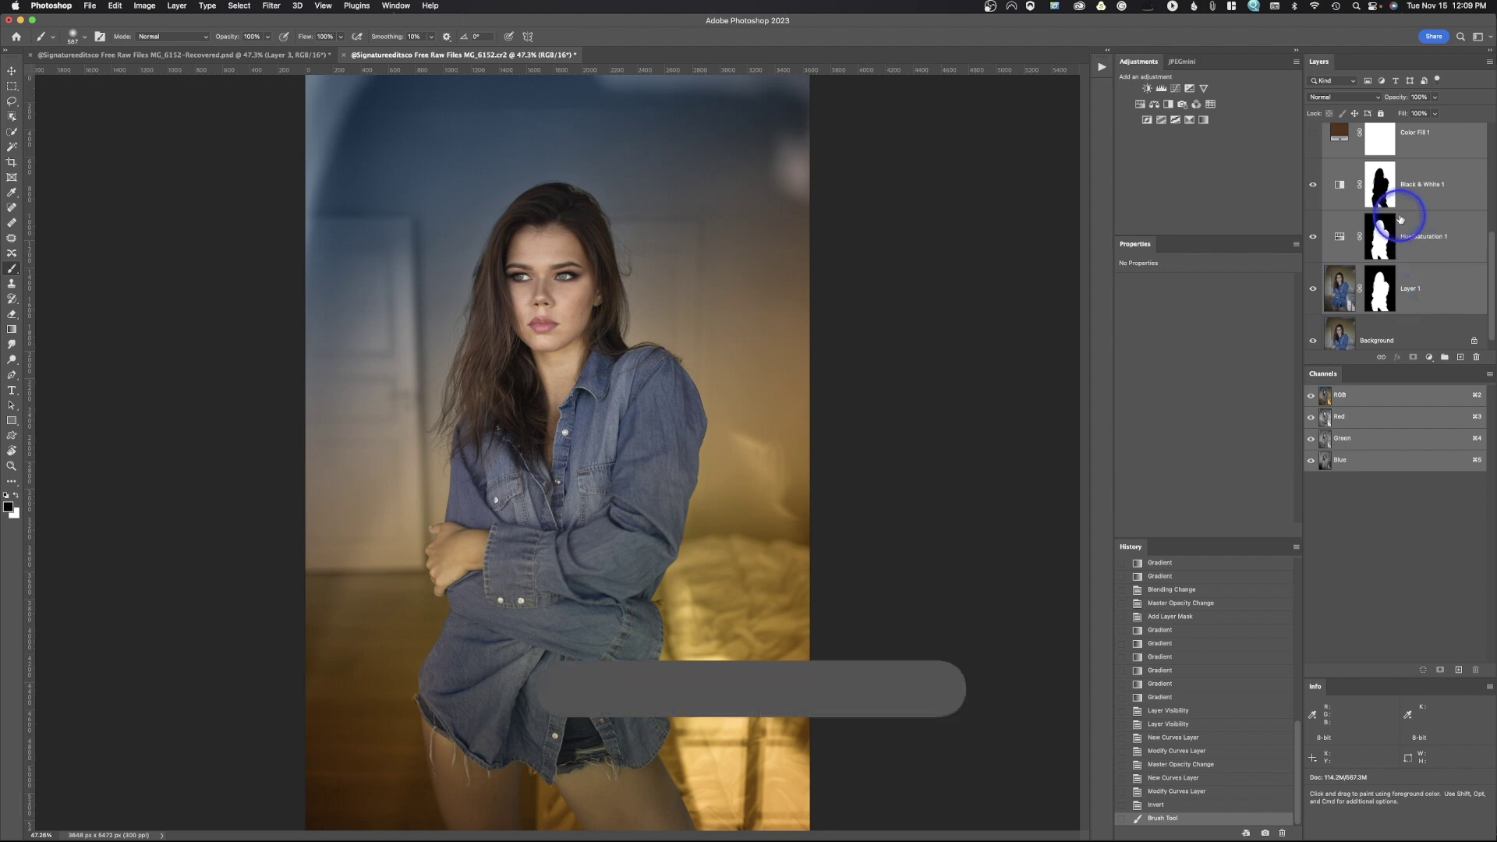
pyautogui.press('super+g')
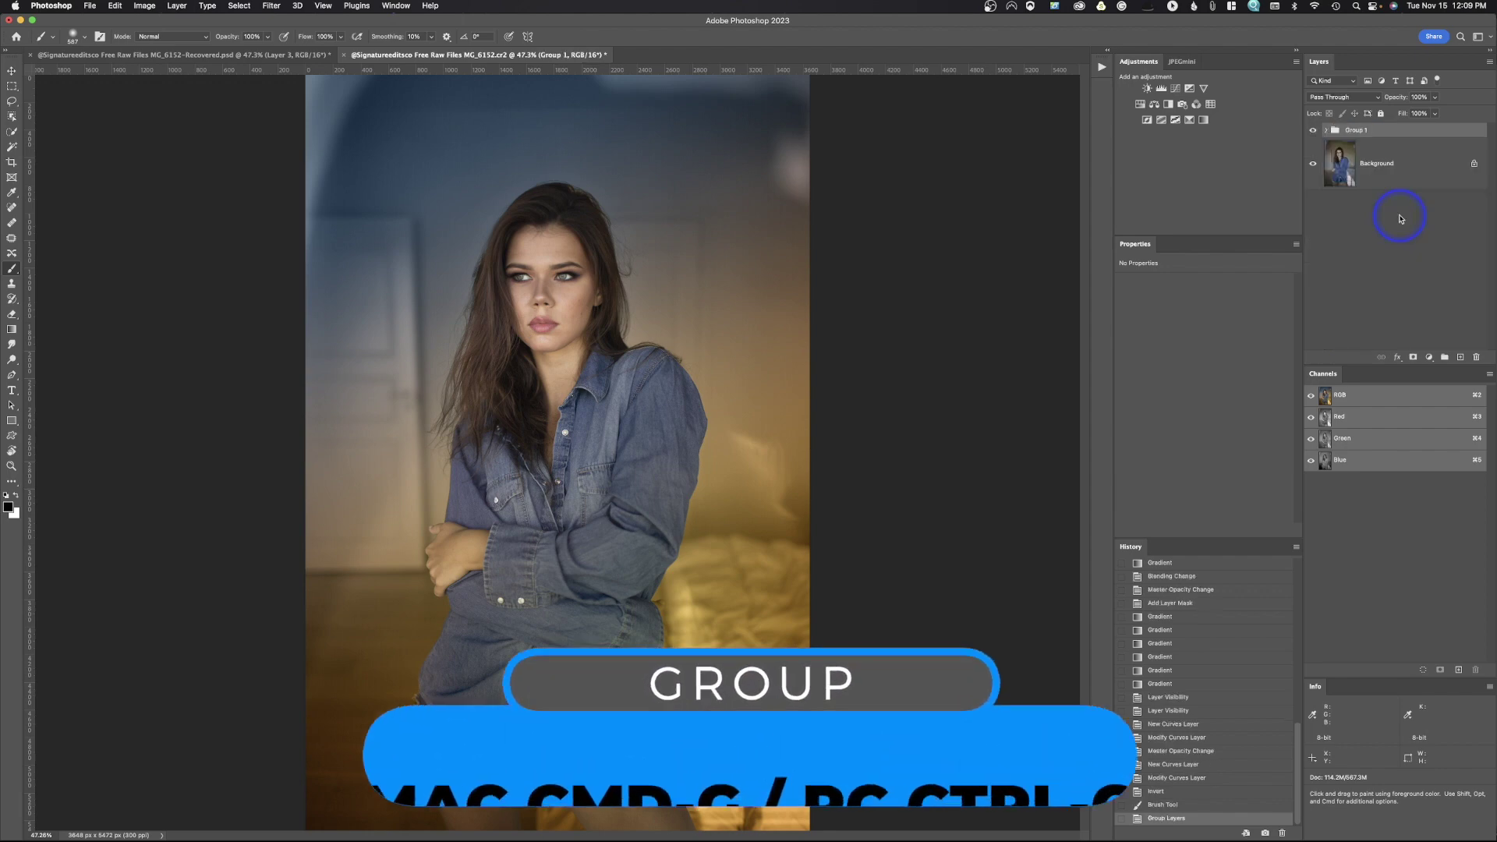
# Toggle the group's visibility to compare the original portrait with the graded version, leaving the group visible
pyautogui.click(1315, 131)
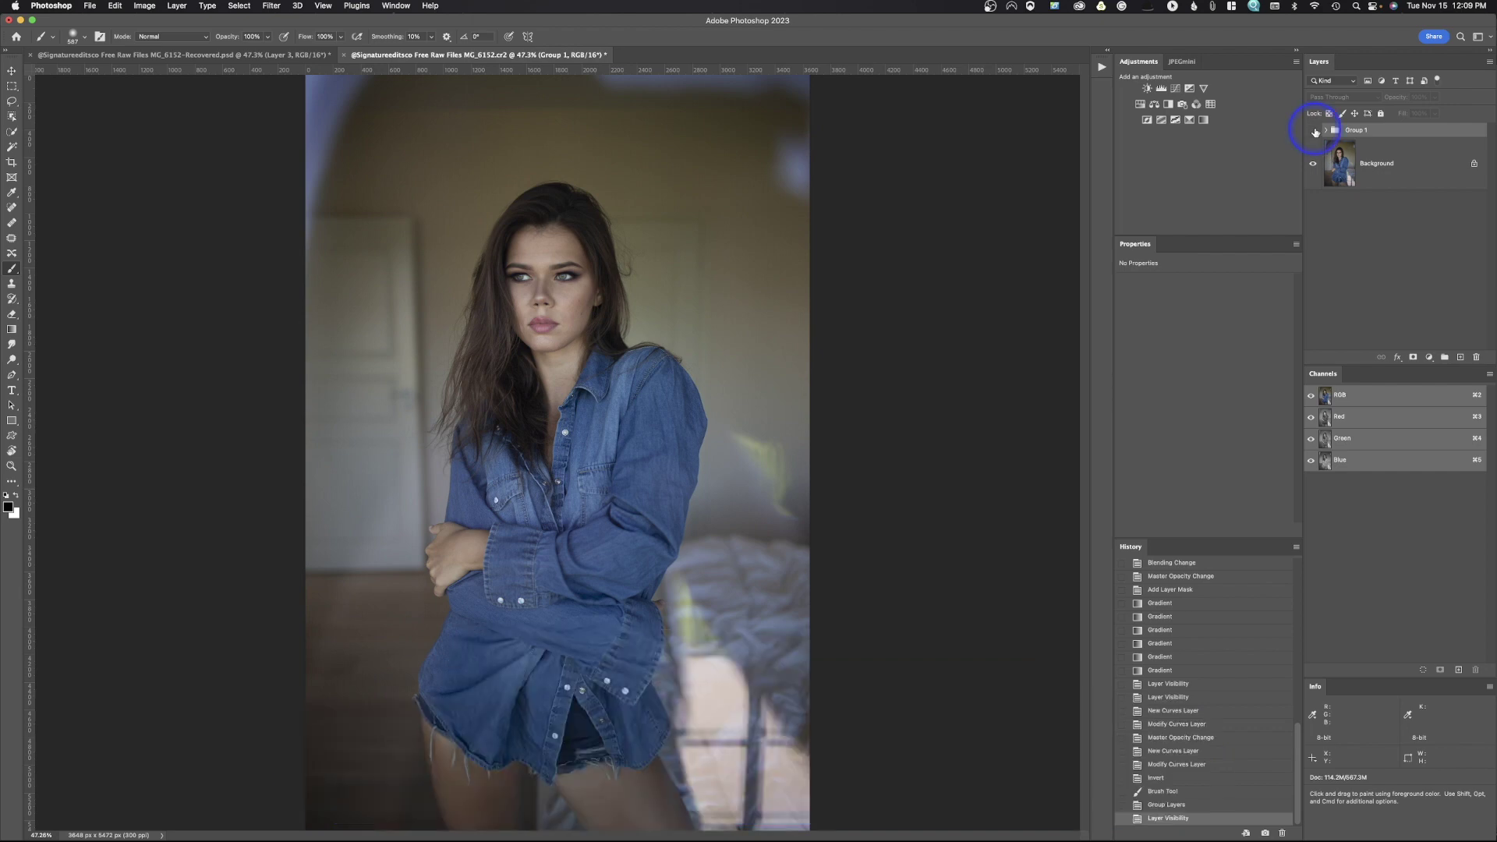
pyautogui.click(1314, 131)
pyautogui.click(1314, 131)
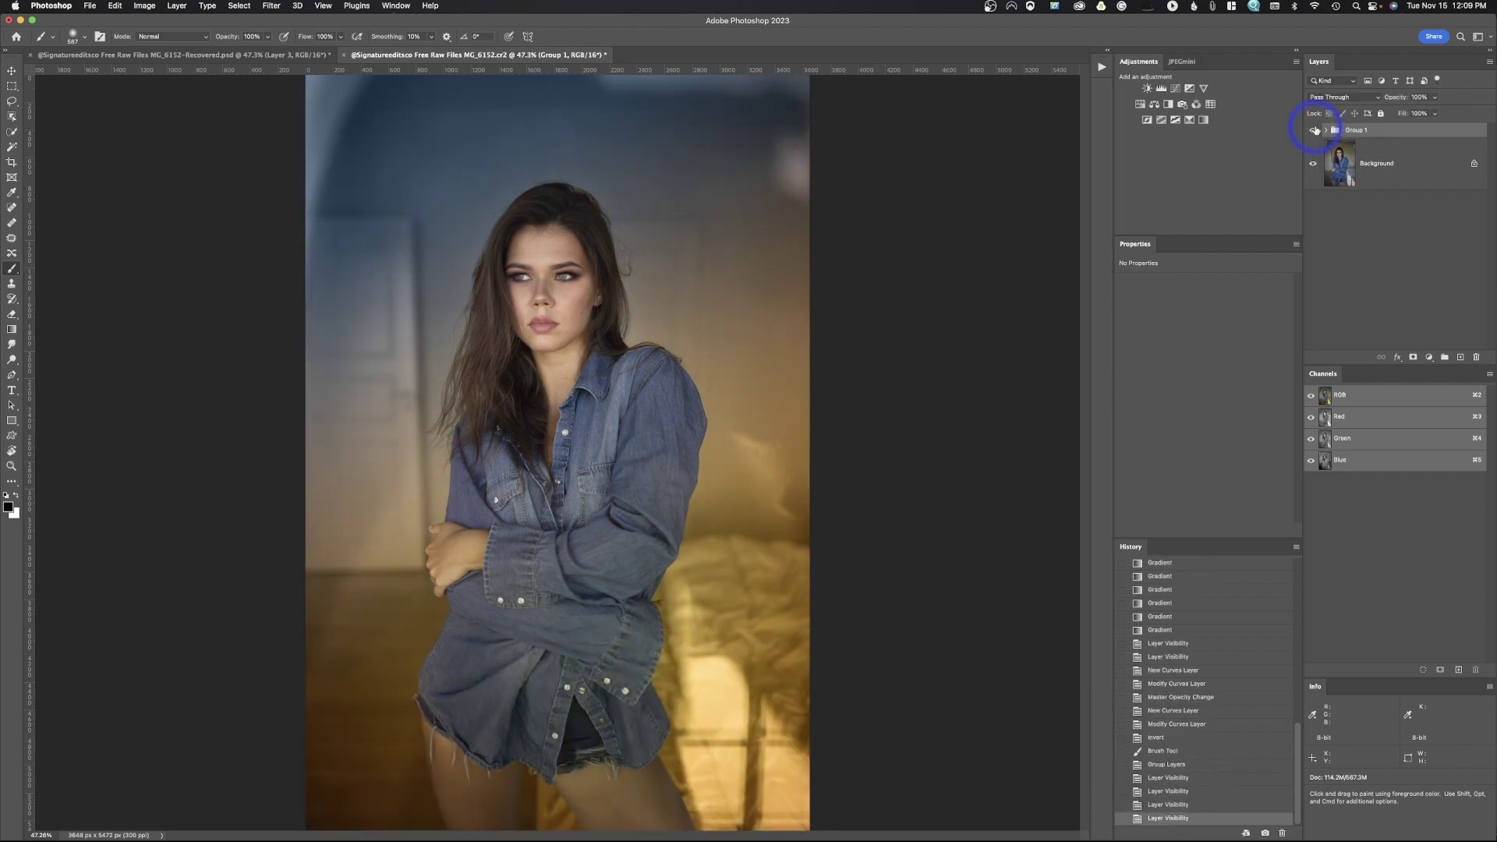